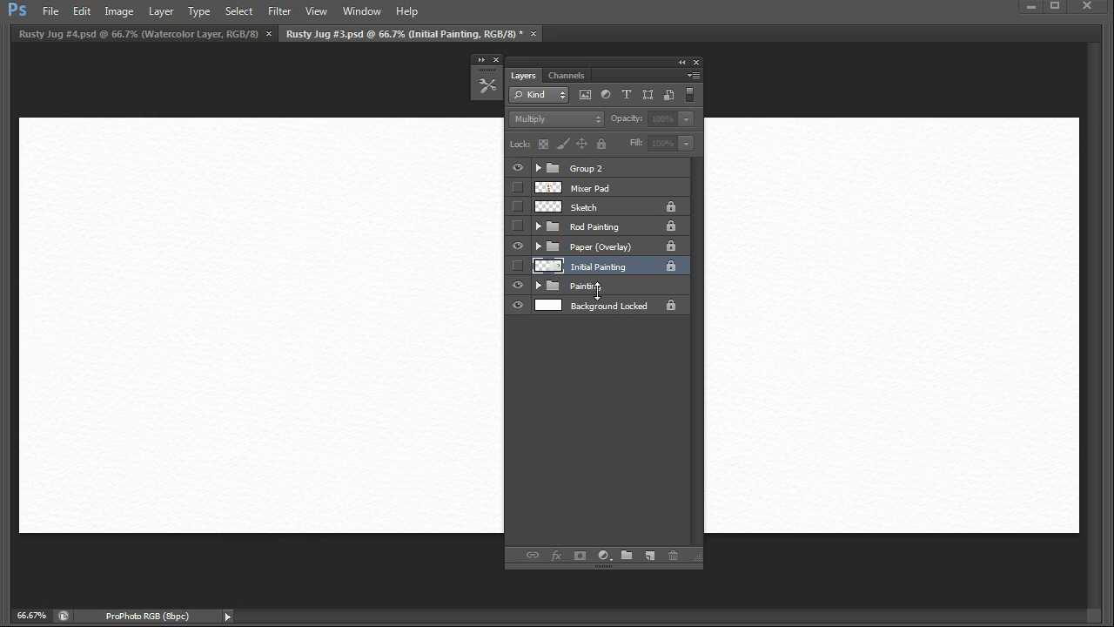
# Show the Rod Painting group and the Sketch and Initial Painting layers.
pyautogui.click(517, 225)
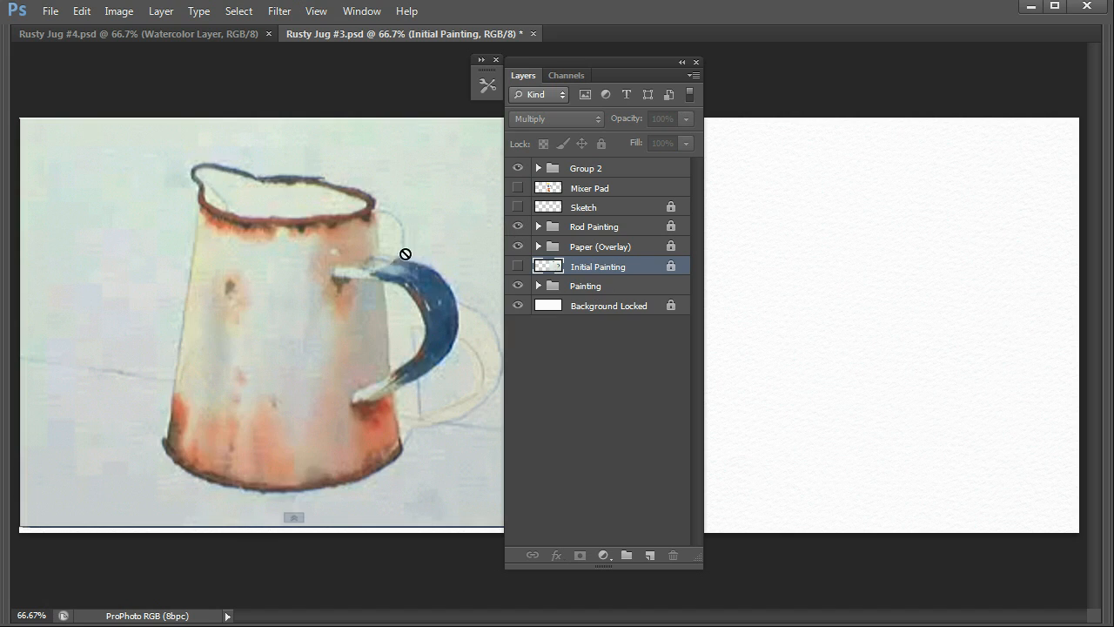
pyautogui.click(518, 209)
pyautogui.click(518, 209)
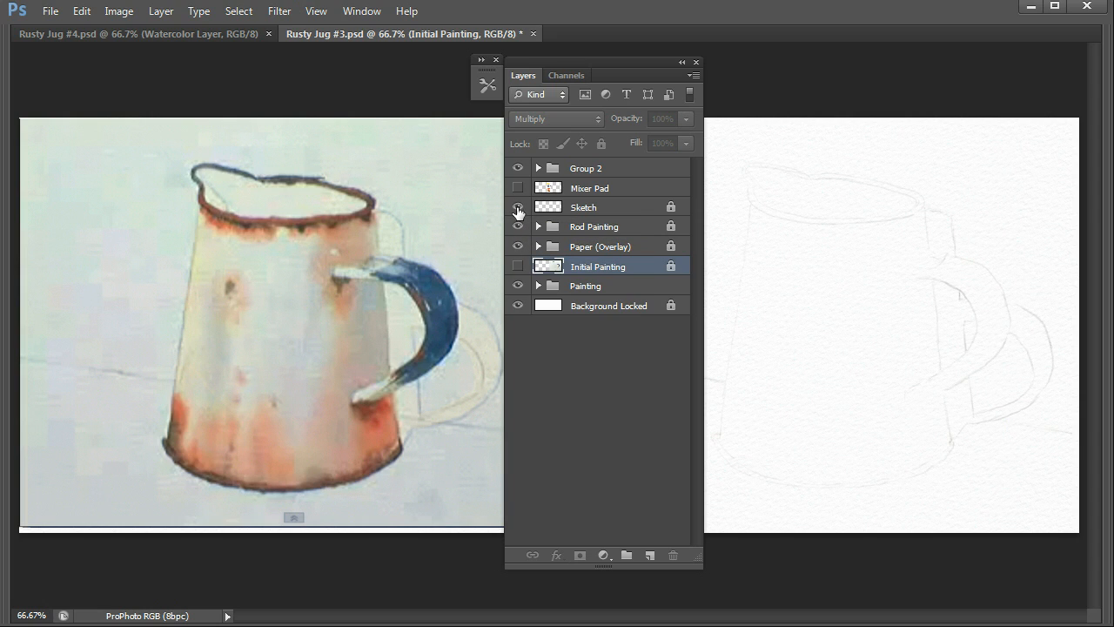
pyautogui.click(518, 267)
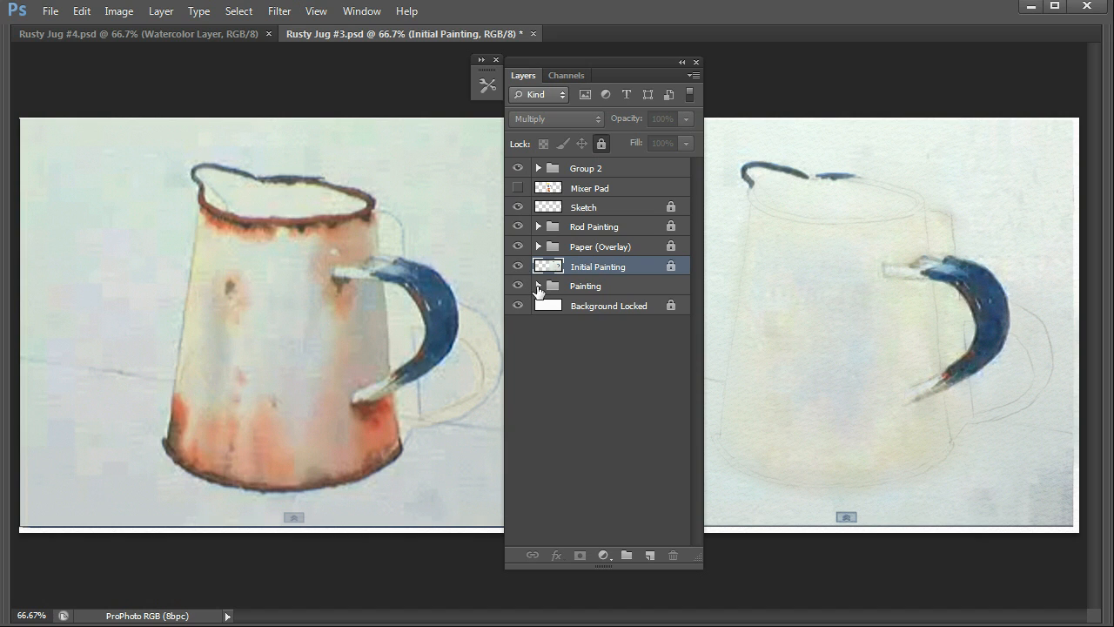
# Expand the Painting group and examine the layer masks of the Jug Body and Shadow groups.
pyautogui.click(538, 287)
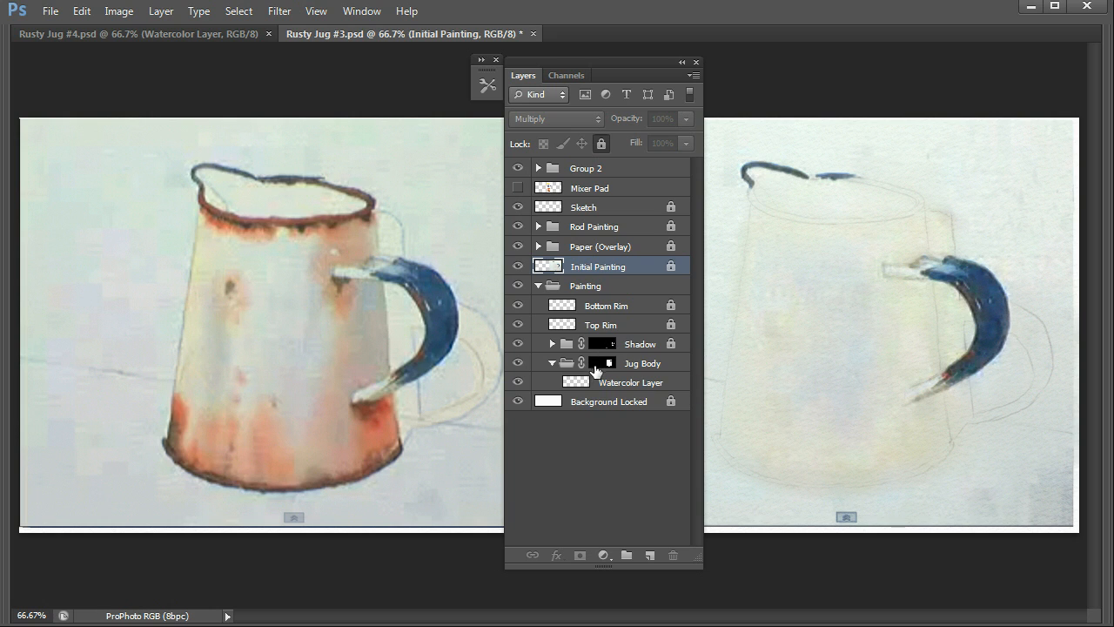
pyautogui.press('alt')
pyautogui.keyDown('alt'); pyautogui.click(607, 366); pyautogui.keyUp('alt')
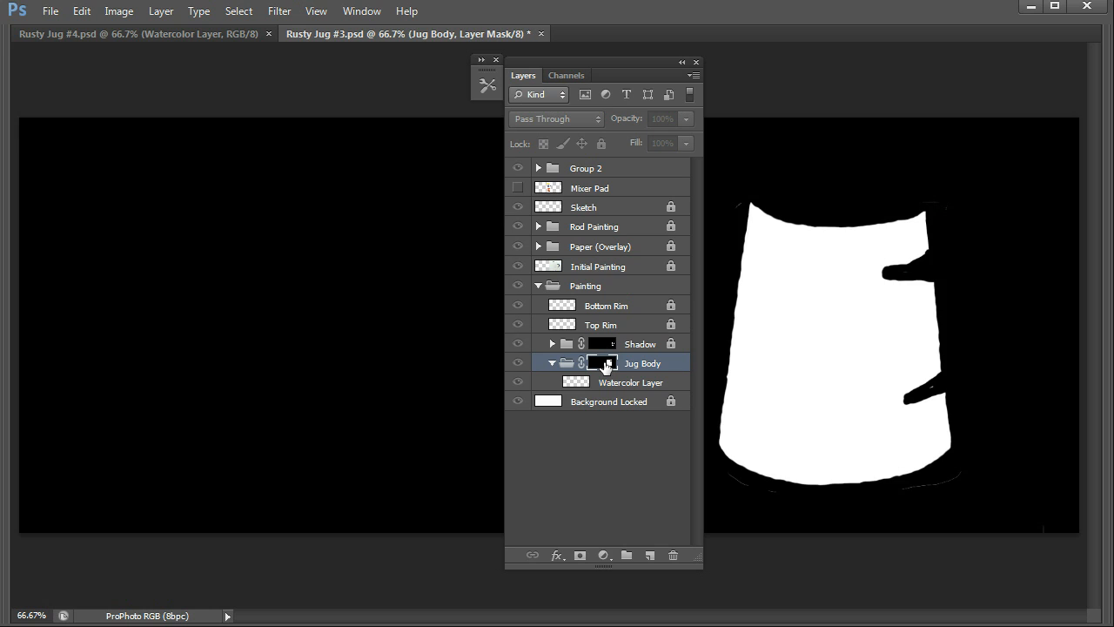
pyautogui.keyDown('alt'); pyautogui.click(608, 346); pyautogui.keyUp('alt')
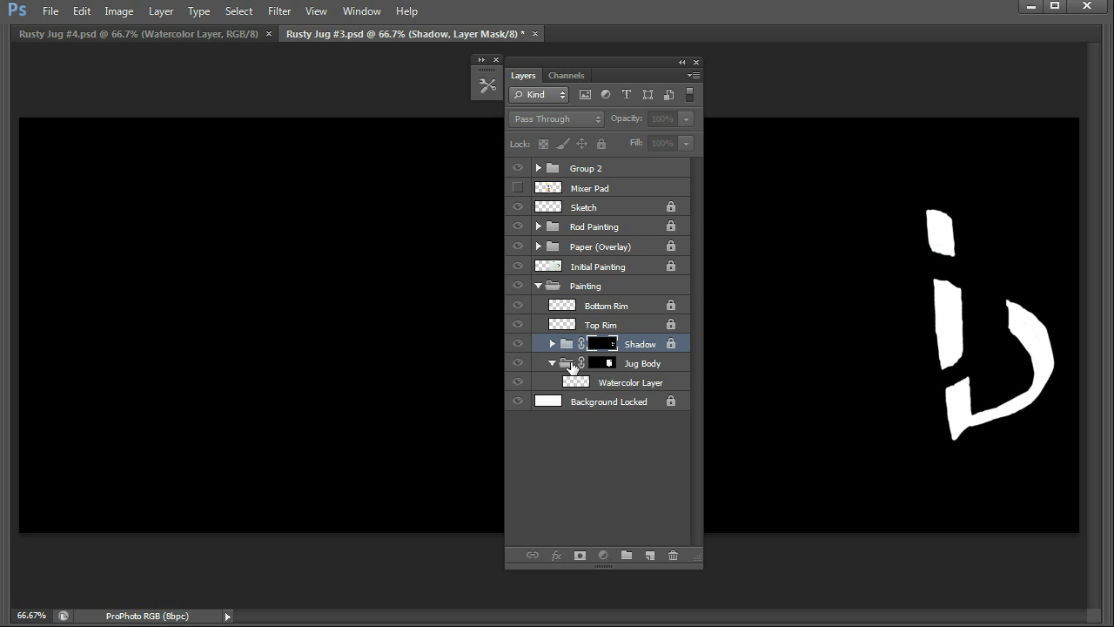
pyautogui.click(570, 365)
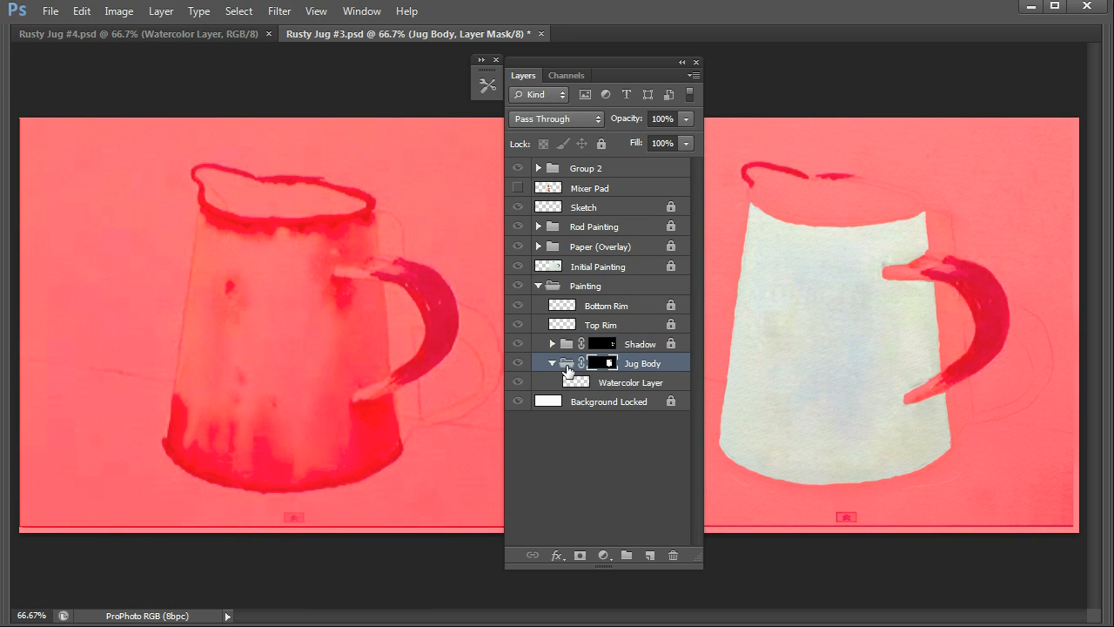
pyautogui.click(571, 371)
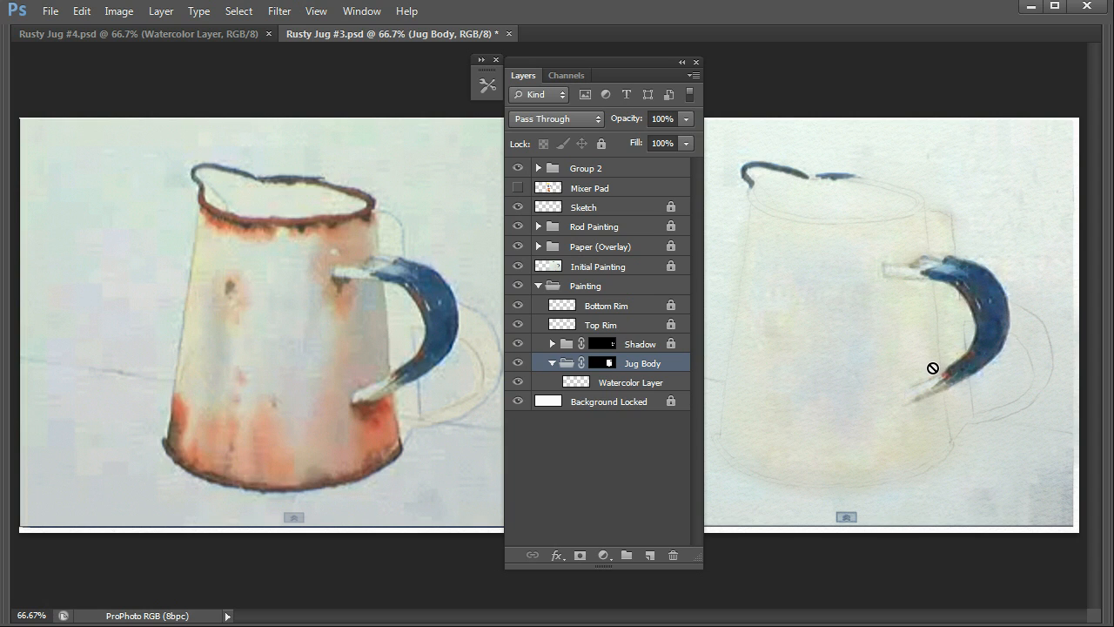
# Make the Watercolor Layer in the Jug Body group active and show the Mixer Pad layer.
pyautogui.click(580, 385)
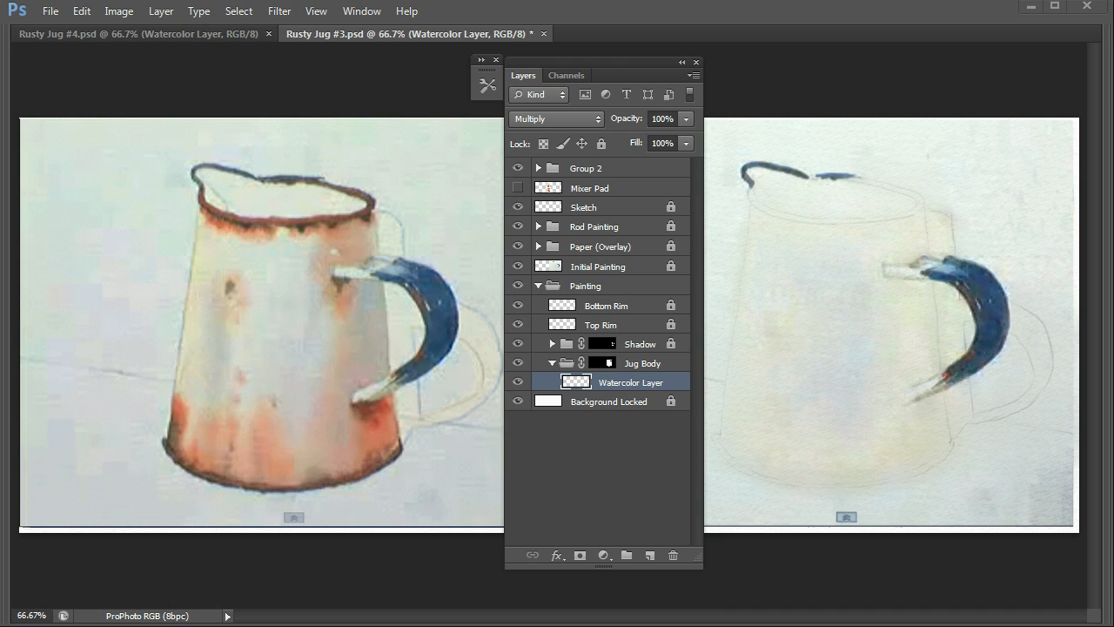
pyautogui.moveTo(635, 63); pyautogui.dragTo(330, 51)
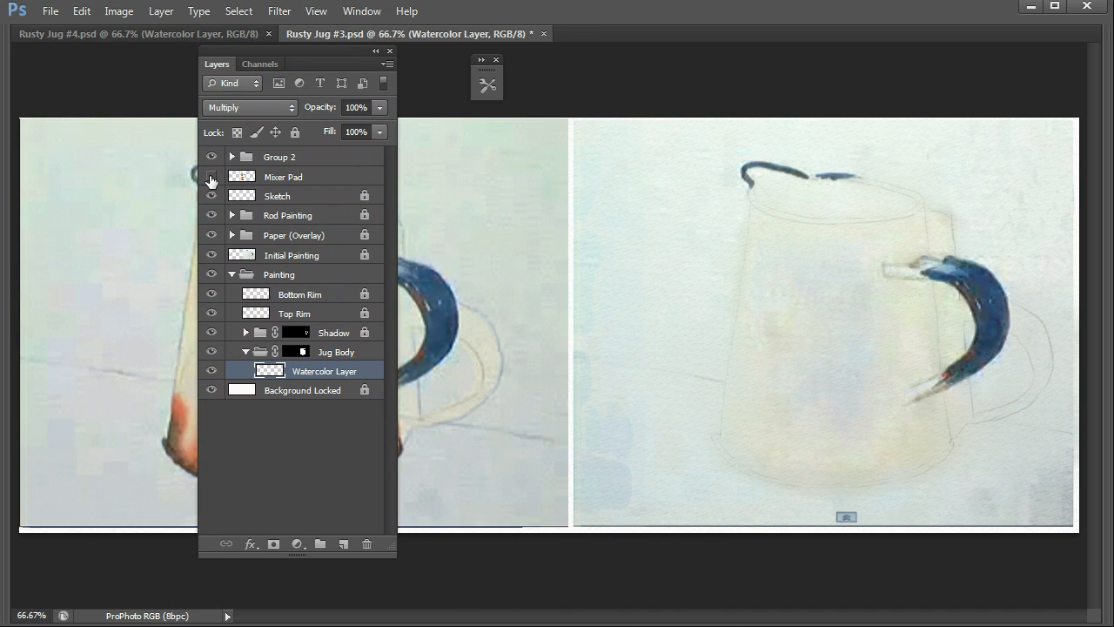
pyautogui.click(211, 177)
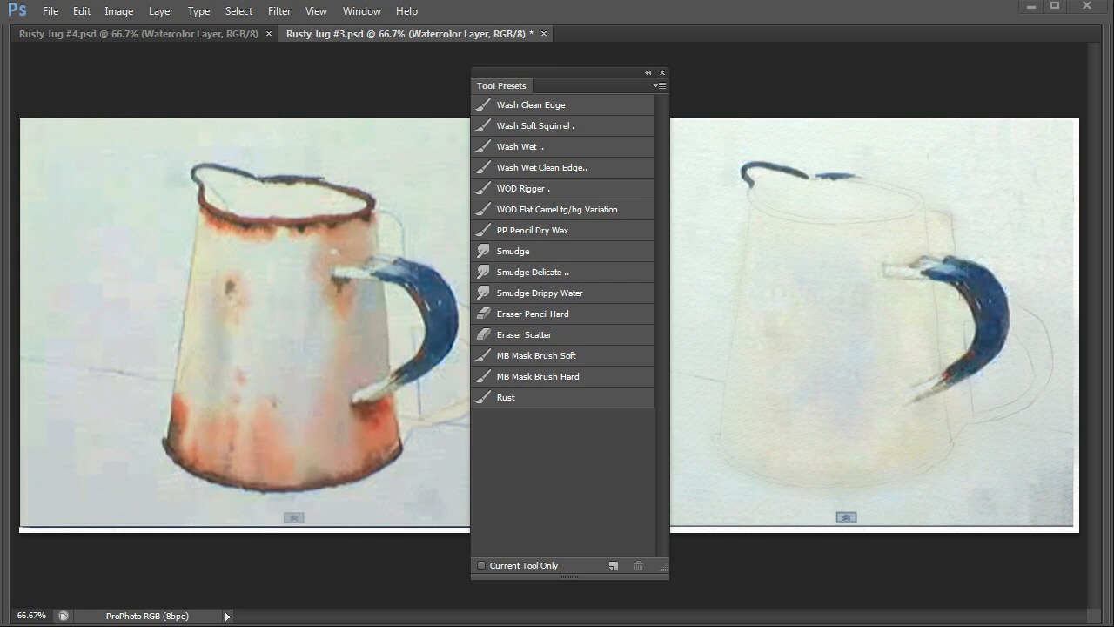
# Load the Wash Wet, Smudge and Eraser Scatter presets for the brush, smudge and eraser tools.
pyautogui.moveTo(576, 75)
pyautogui.mouseDown()
pyautogui.moveTo(609, 72)
pyautogui.moveTo(577, 84)
pyautogui.mouseUp()
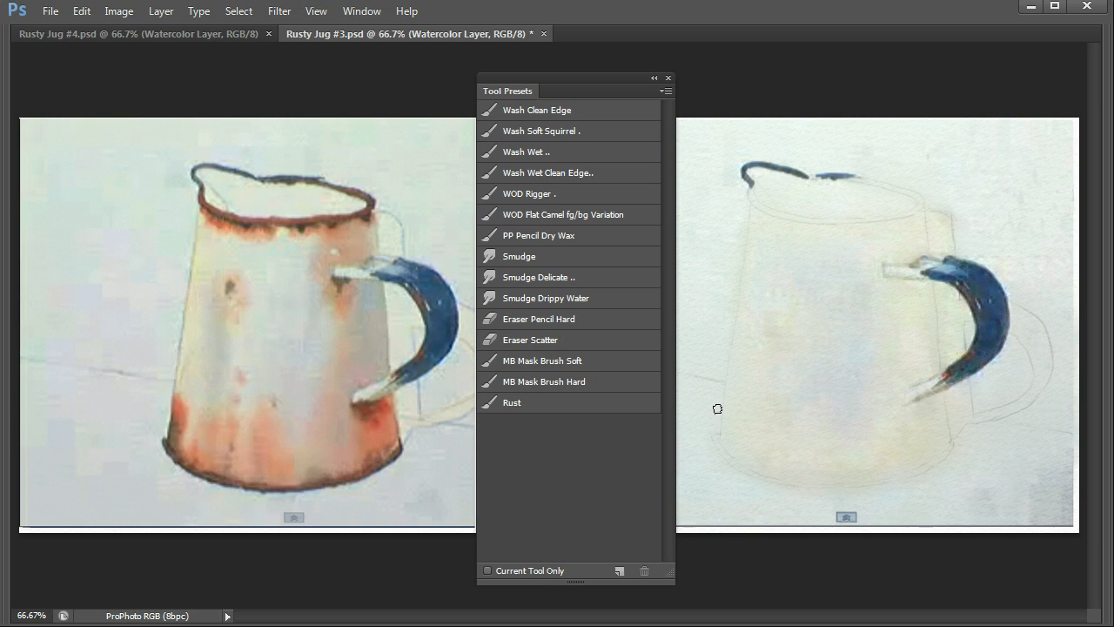
pyautogui.click(514, 407)
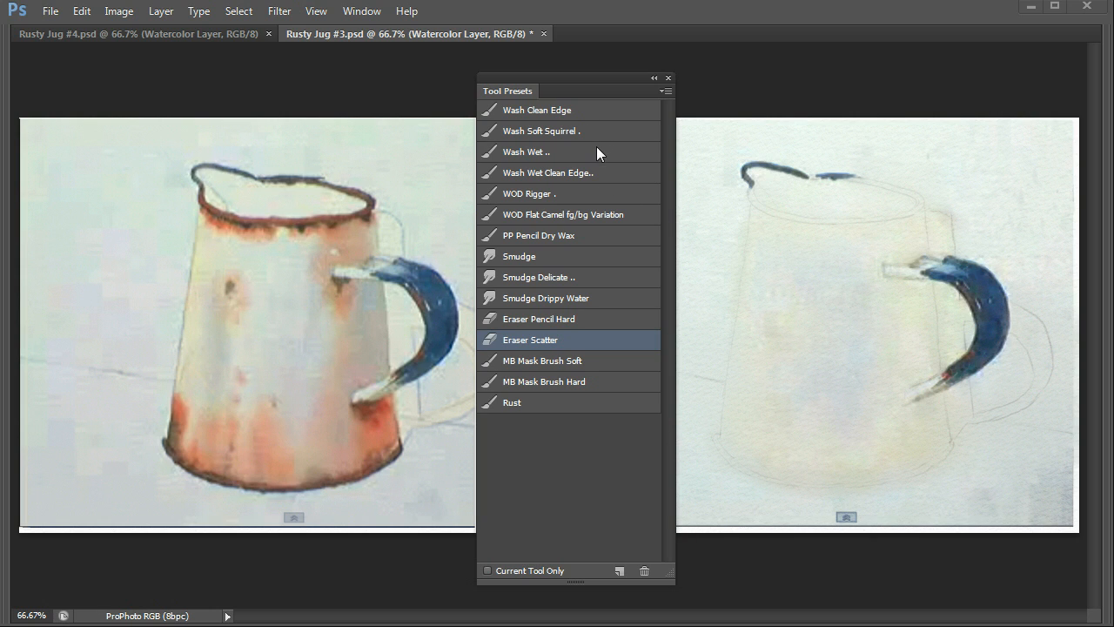
pyautogui.click(529, 155)
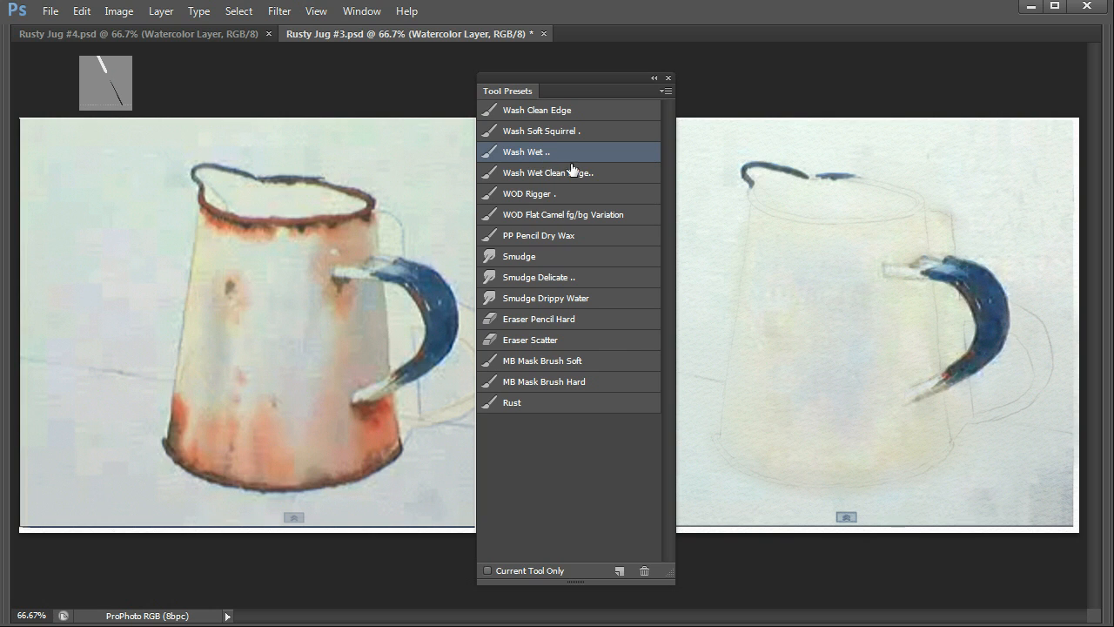
pyautogui.click(518, 261)
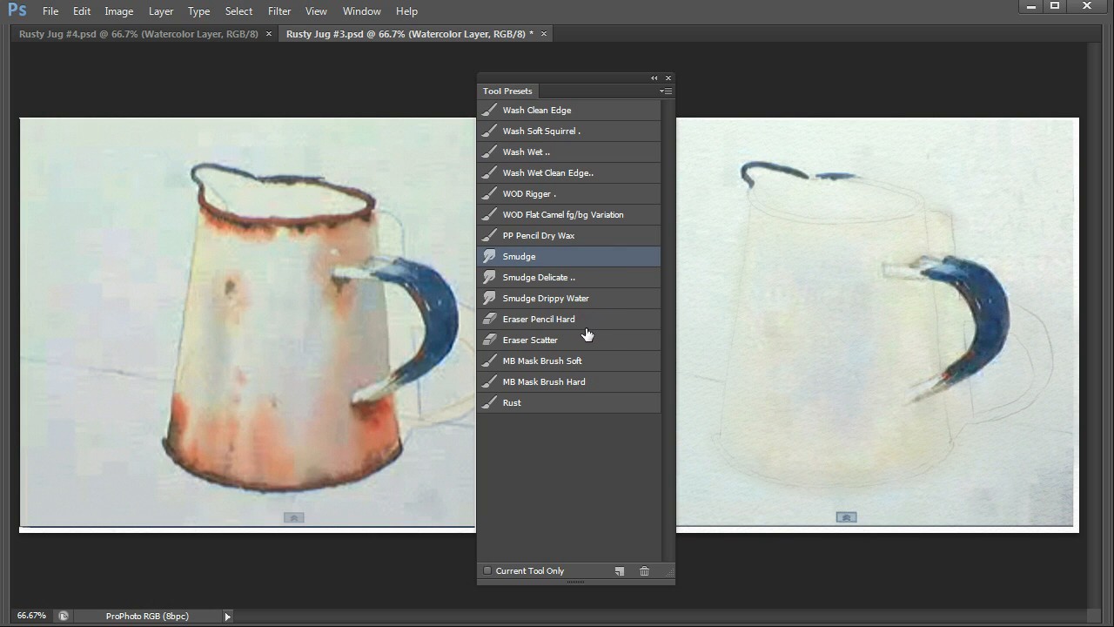
pyautogui.click(535, 344)
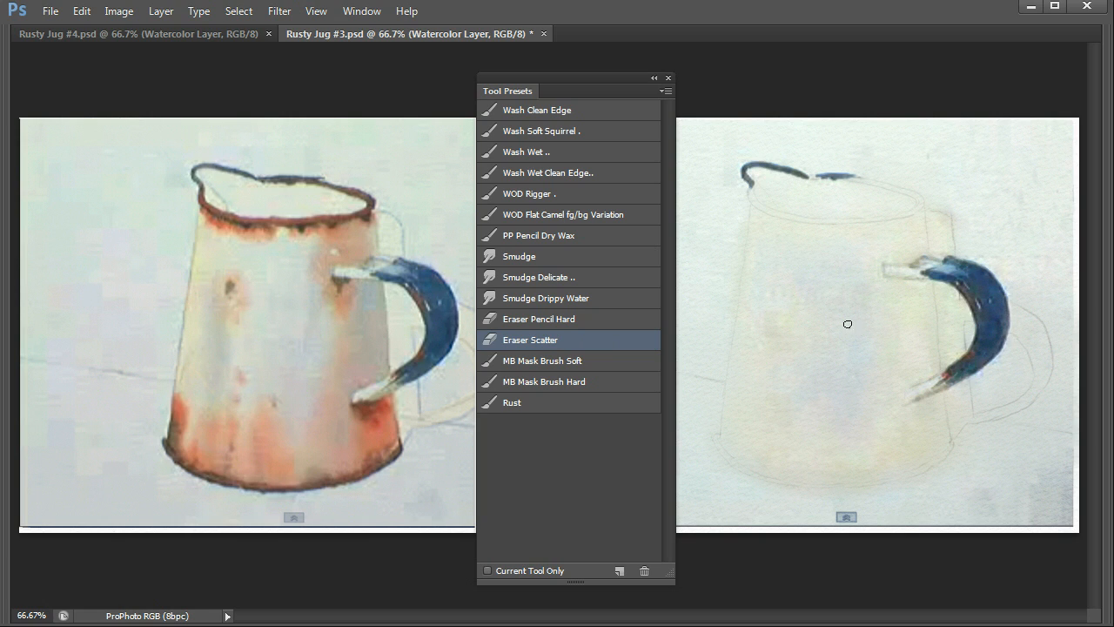
# Enlarge the wash brush tip and reload the Smudge preset for the smudge tool.
pyautogui.press(']')
pyautogui.press(']')
pyautogui.press(']')
pyautogui.press(']')
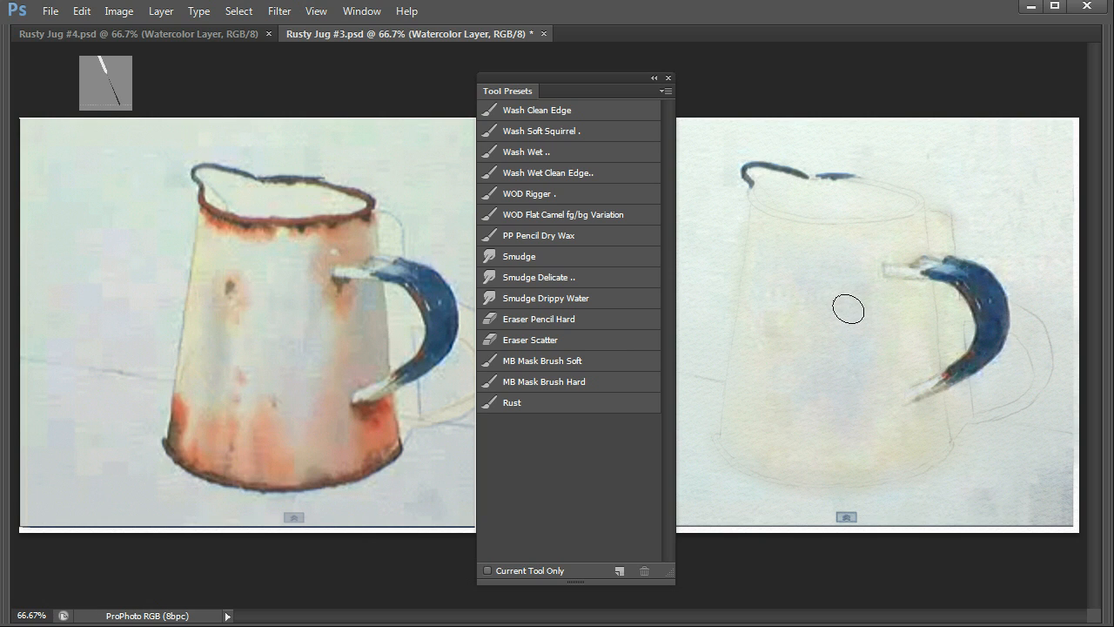
pyautogui.press('e')
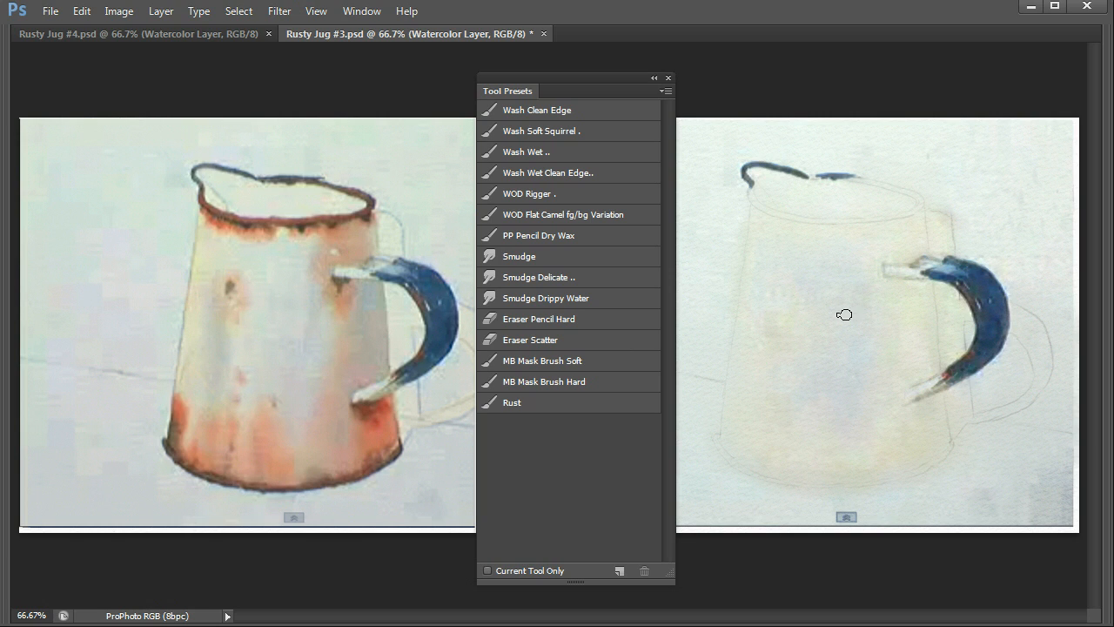
pyautogui.click(523, 257)
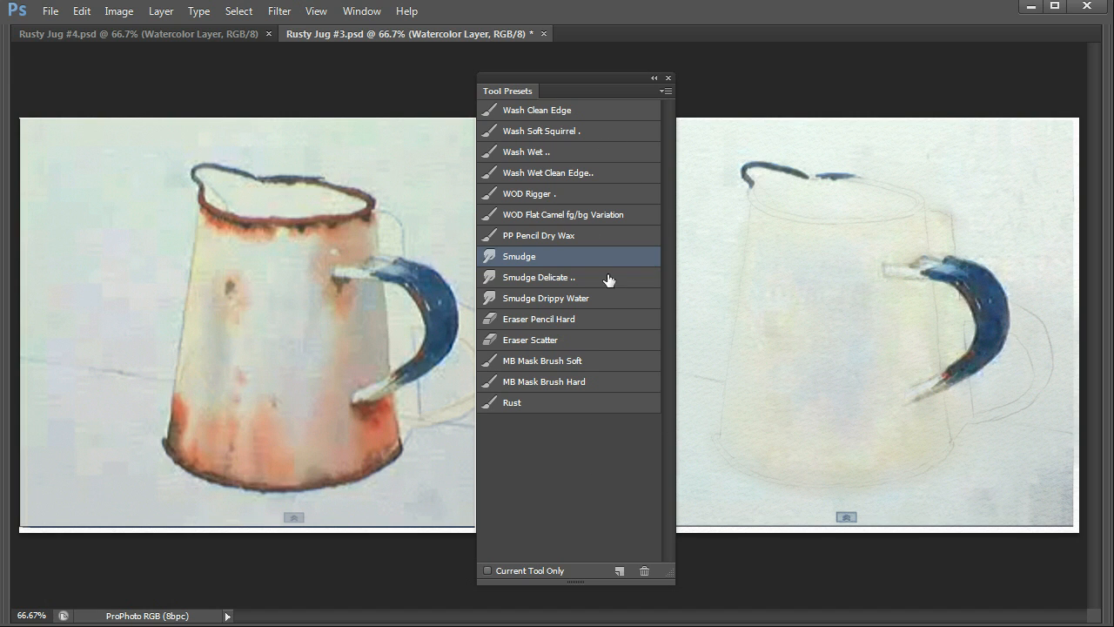
# Paint a soft yellow and violet-blue wash over the unfinished jug's body at 20% opacity, with colours sampled from the mixer pad, and smudge it.
pyautogui.press('Tab')
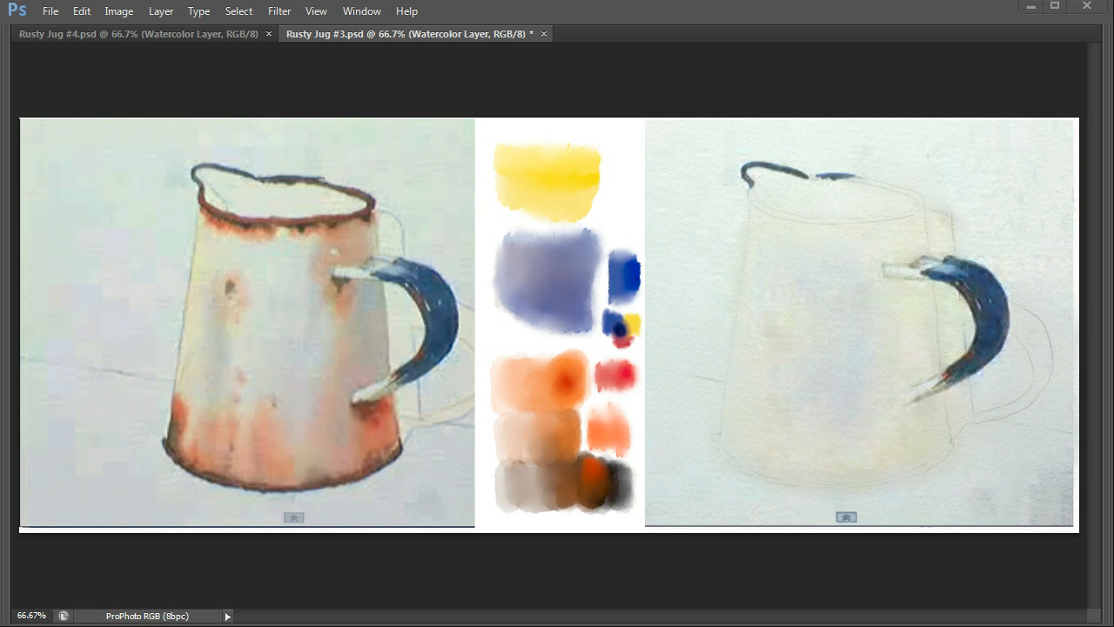
pyautogui.press('Tab')
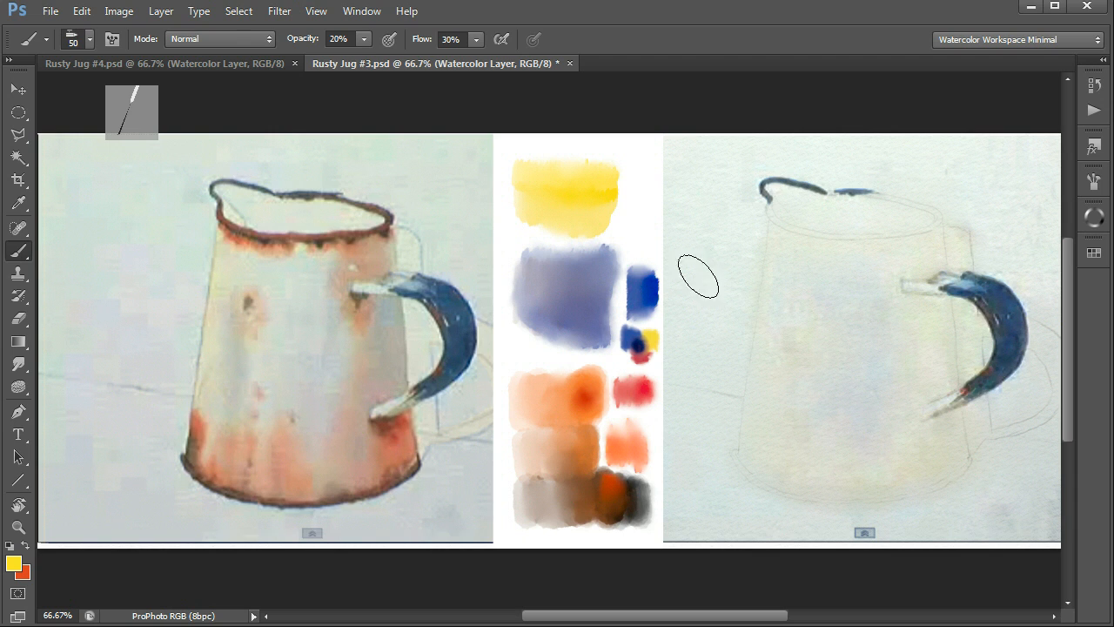
pyautogui.keyDown('alt'); pyautogui.click(594, 203); pyautogui.keyUp('alt')
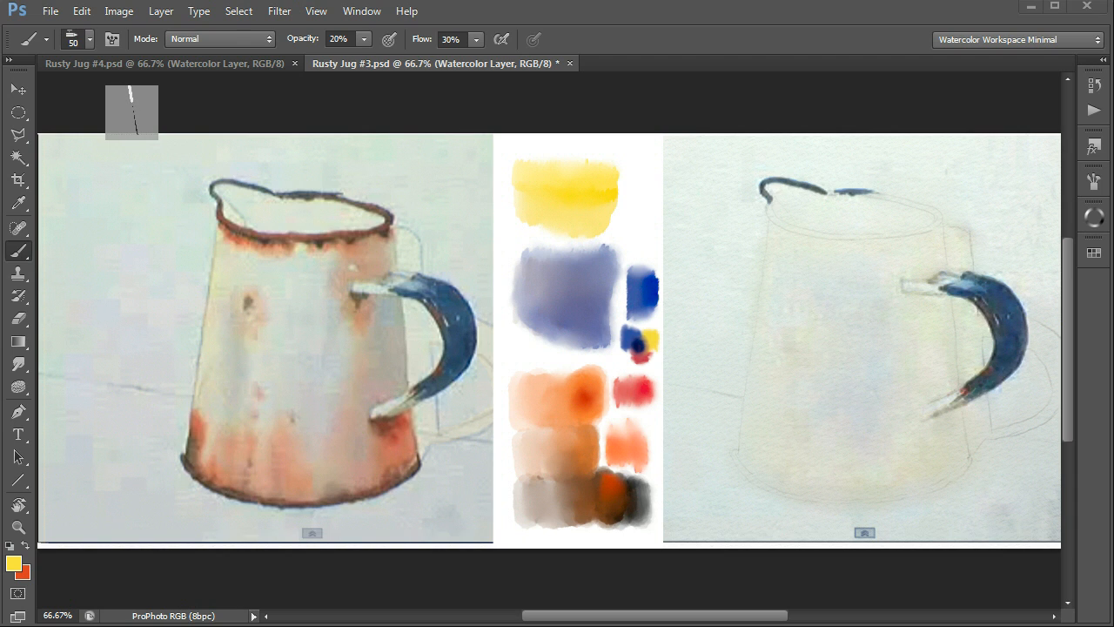
pyautogui.keyDown('alt'); pyautogui.click(575, 314); pyautogui.keyUp('alt')
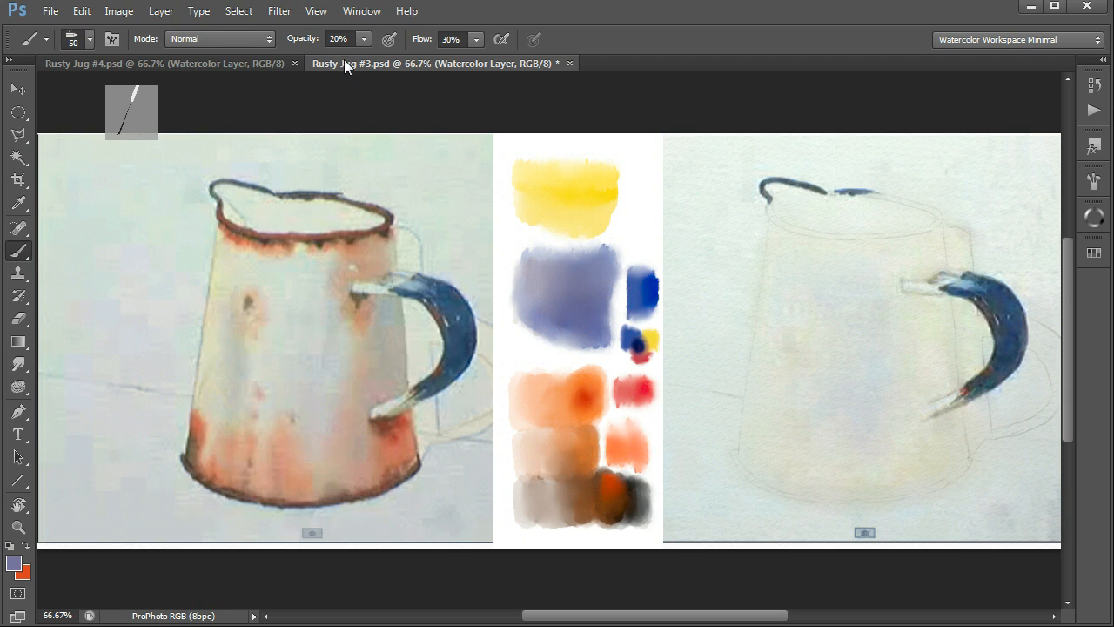
pyautogui.press('1')
pyautogui.press('2')
pyautogui.press('4')
pyautogui.keyDown('alt'); pyautogui.click(589, 205); pyautogui.keyUp('alt')
pyautogui.keyDown('alt'); pyautogui.click(576, 281); pyautogui.keyUp('alt')
pyautogui.moveTo(933, 262)
pyautogui.mouseDown()
pyautogui.moveTo(902, 278)
pyautogui.moveTo(915, 257)
pyautogui.moveTo(880, 277)
pyautogui.mouseUp()
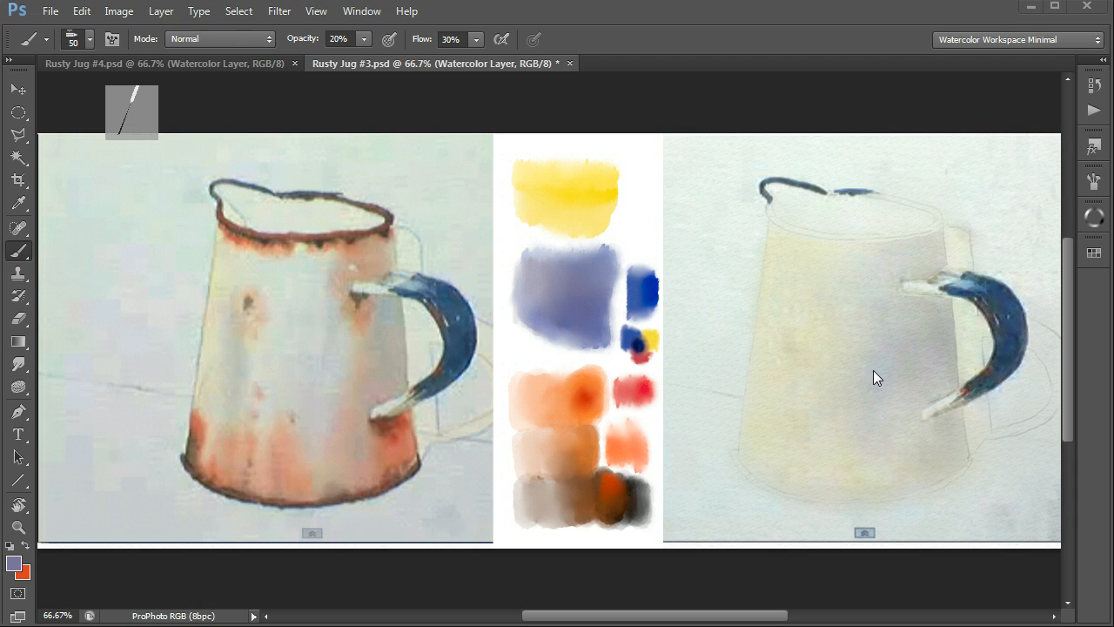
pyautogui.press('r')
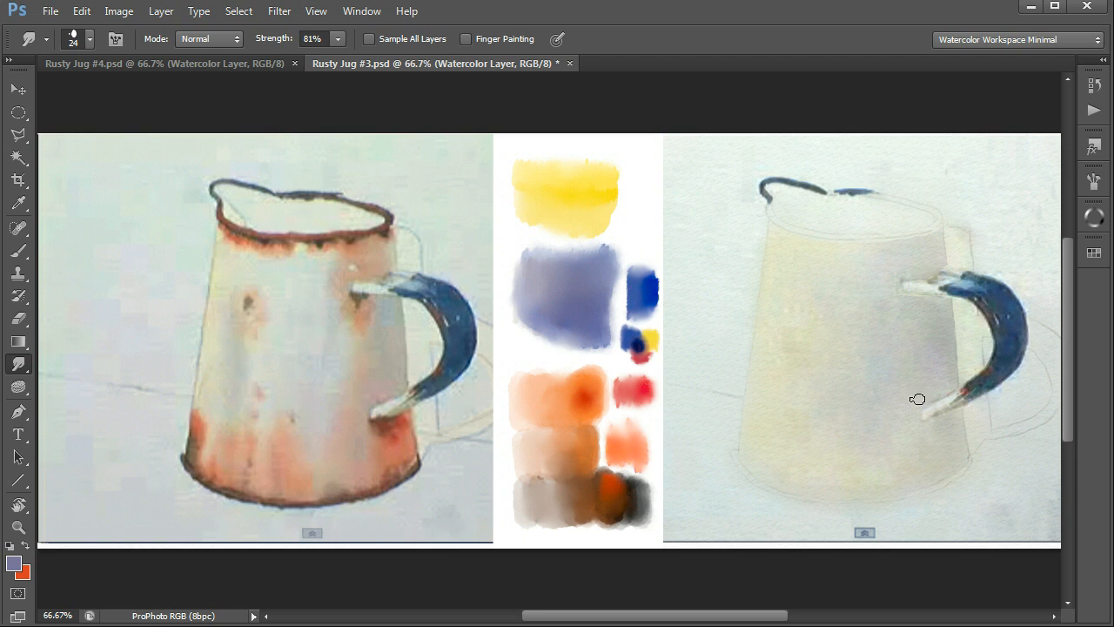
# Load the WOD Rigger preset for the brush and the Smudge Delicate preset for the smudge tool.
pyautogui.press('b')
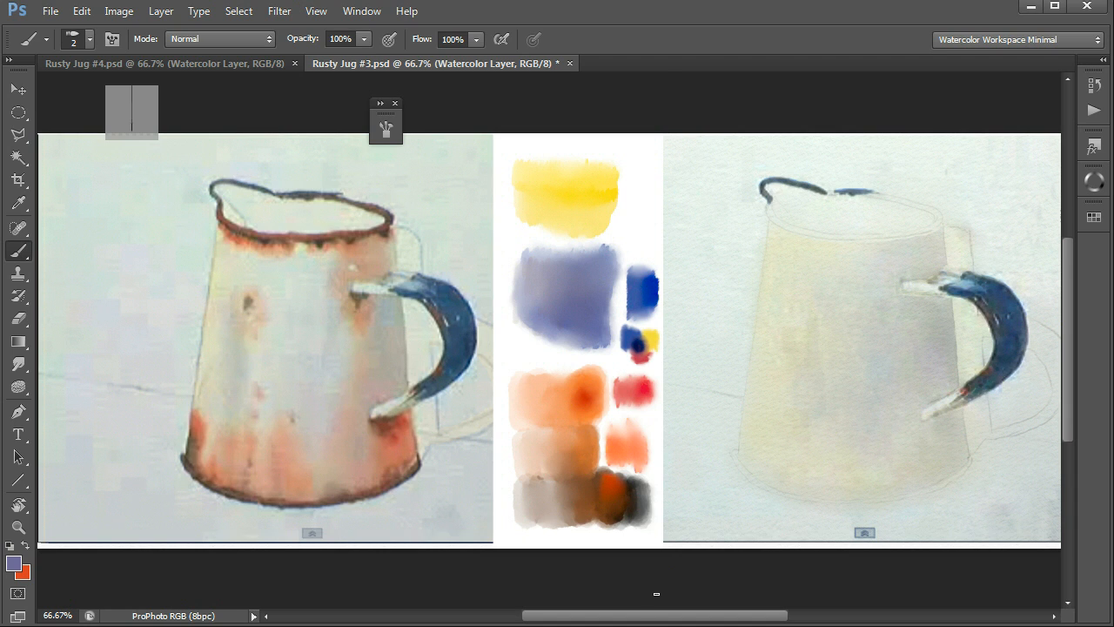
pyautogui.press('F5')
pyautogui.click(565, 173)
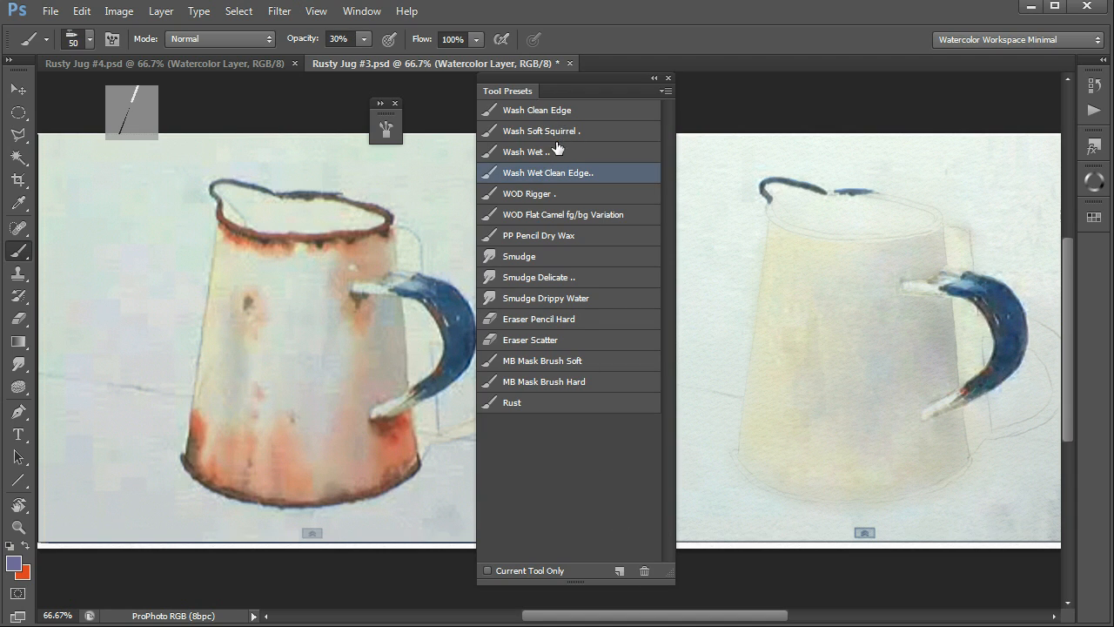
pyautogui.click(533, 198)
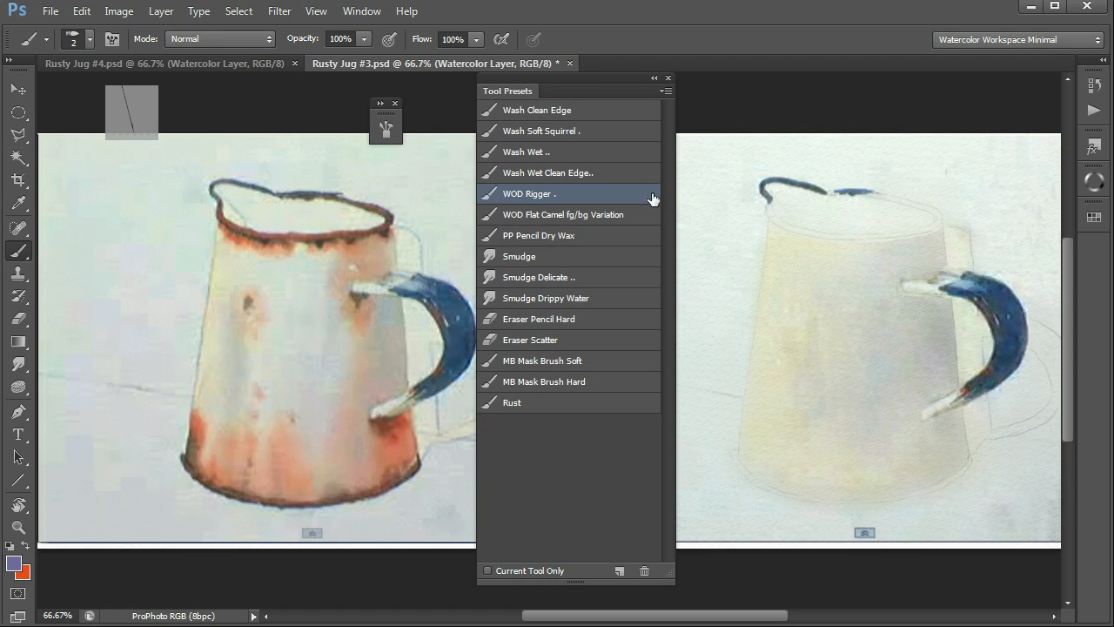
pyautogui.click(538, 278)
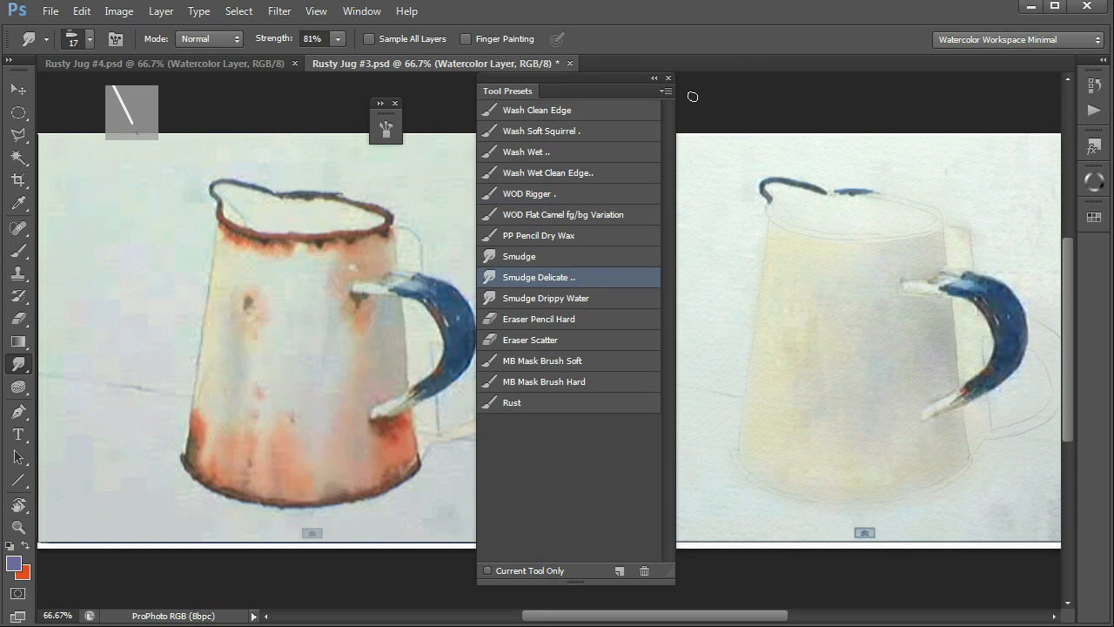
pyautogui.click(712, 114)
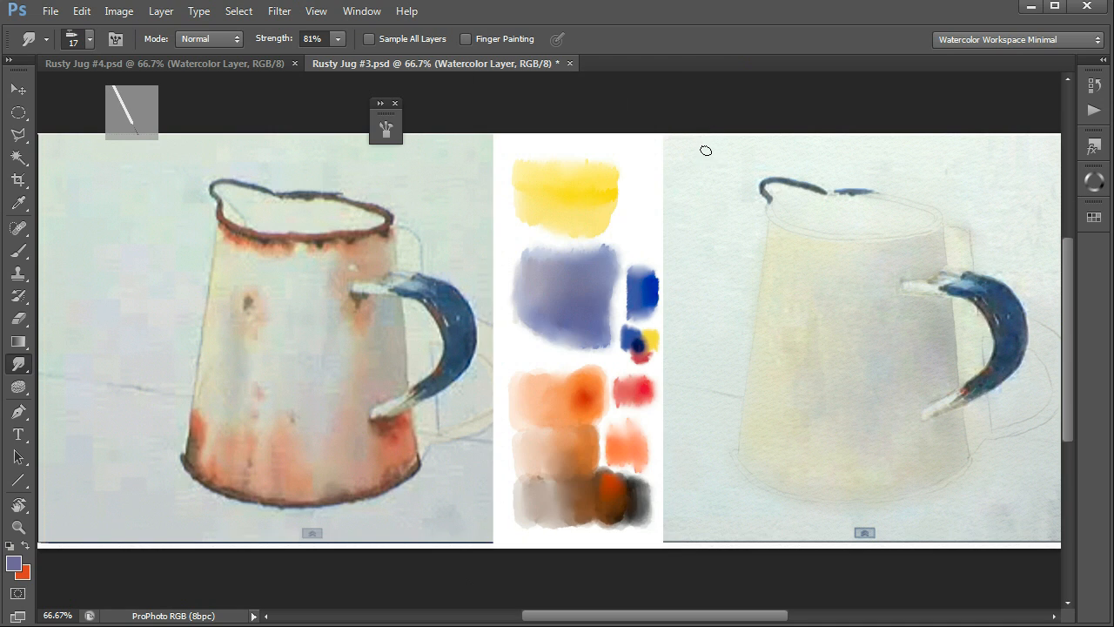
# Try thin vertical violet-blue streaks at 10% opacity on the left side of the unfinished jug's body, smudge them, and undo them.
pyautogui.press('b')
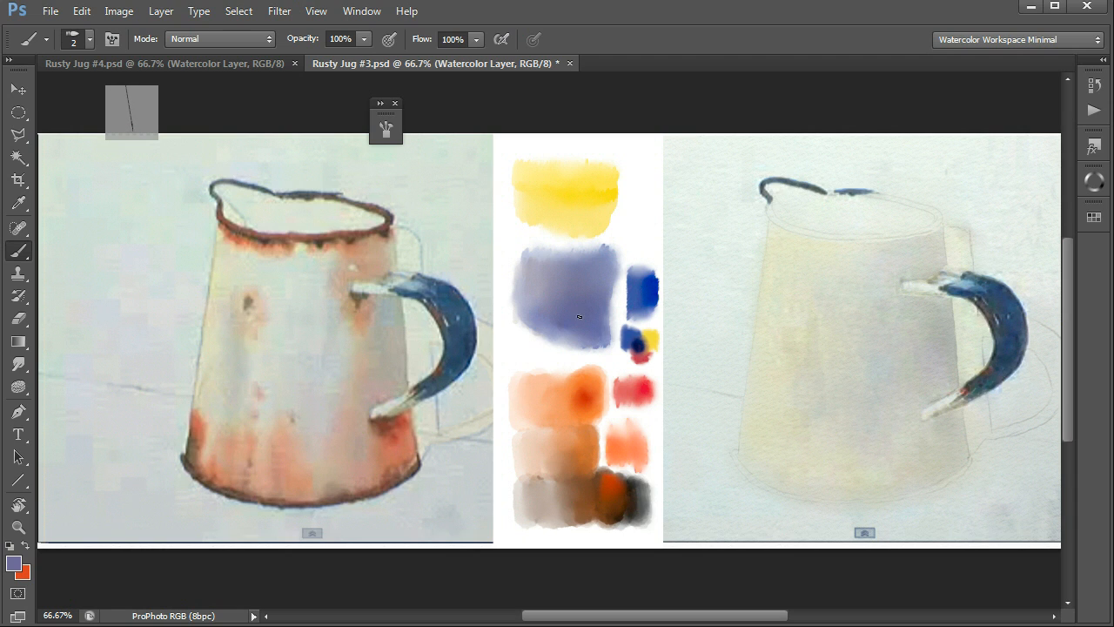
pyautogui.keyDown('alt'); pyautogui.click(585, 282); pyautogui.keyUp('alt')
pyautogui.moveTo(812, 329); pyautogui.dragTo(811, 396)
pyautogui.hotkey('ctrl', 'z')
pyautogui.moveTo(806, 360); pyautogui.dragTo(798, 399)
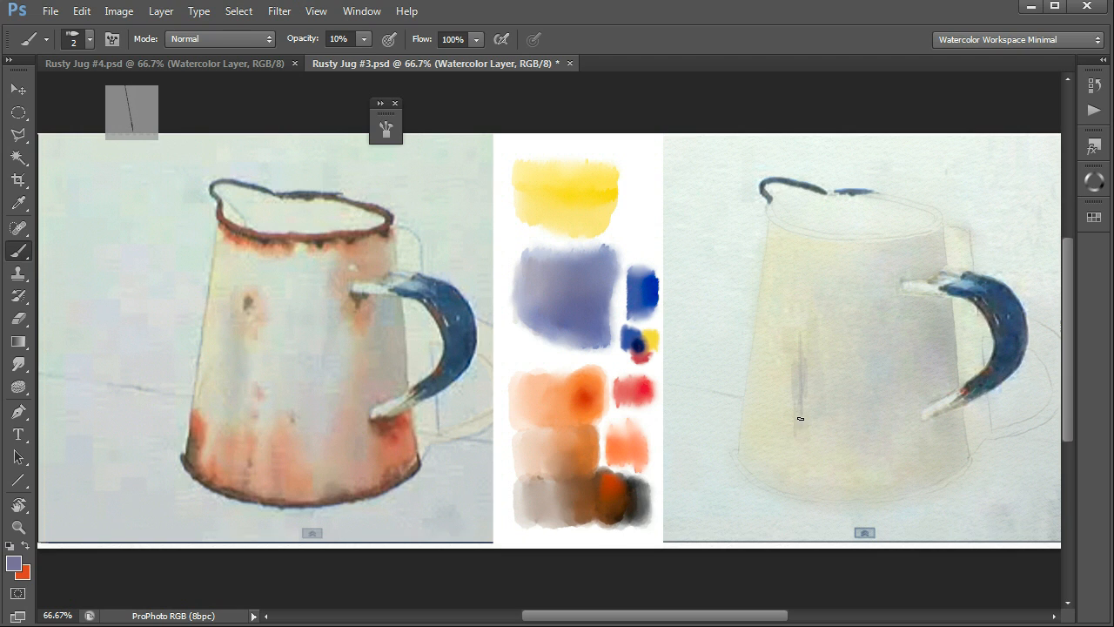
pyautogui.press('r')
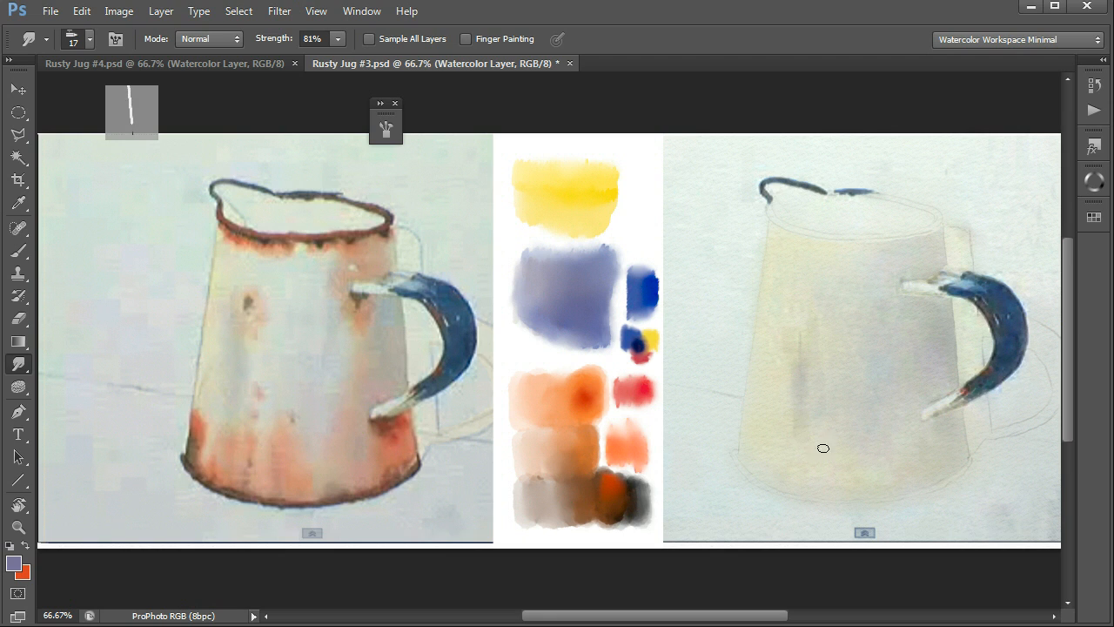
pyautogui.hotkey('ctrl', 'z')
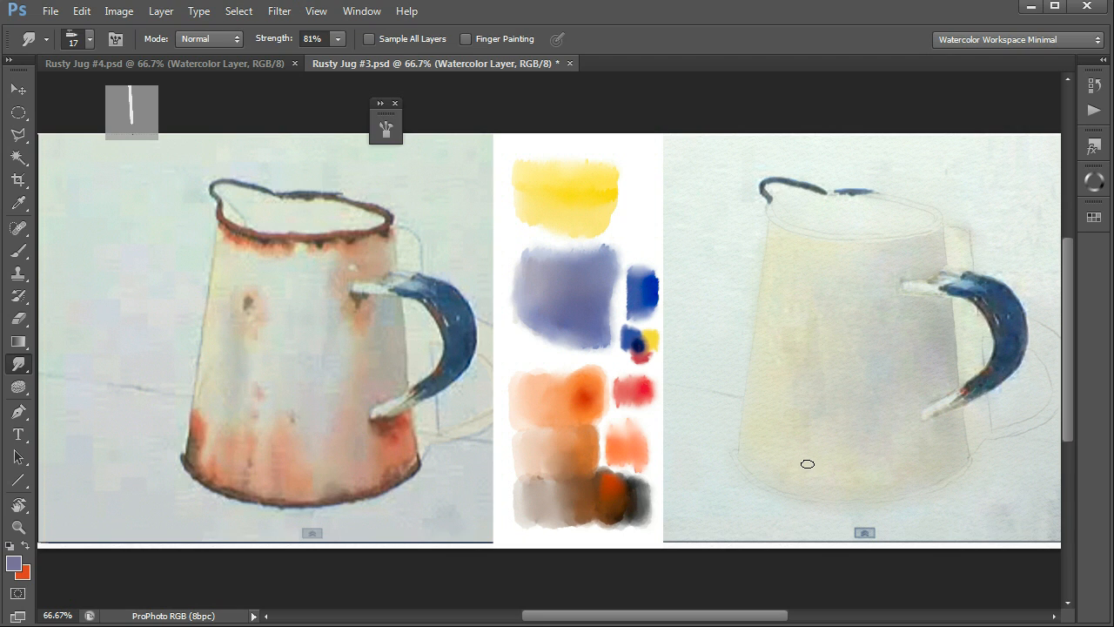
pyautogui.press('b')
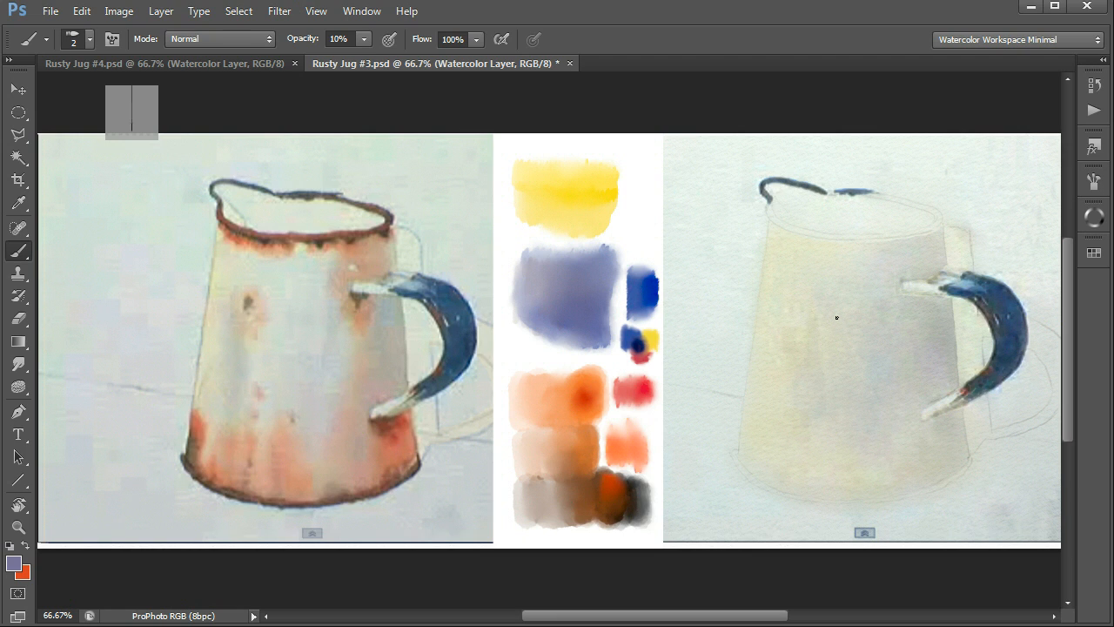
# Set the rigger brush's scattering to about 438% on both axes with a count of 3.
pyautogui.click(1095, 183)
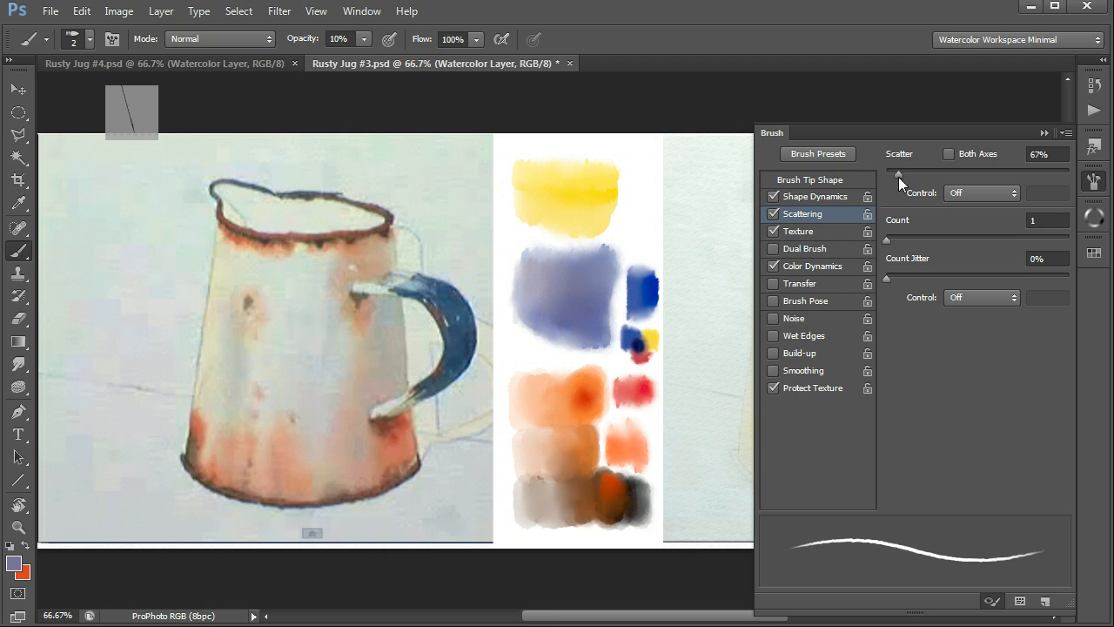
pyautogui.moveTo(899, 177); pyautogui.dragTo(965, 174)
pyautogui.click(948, 155)
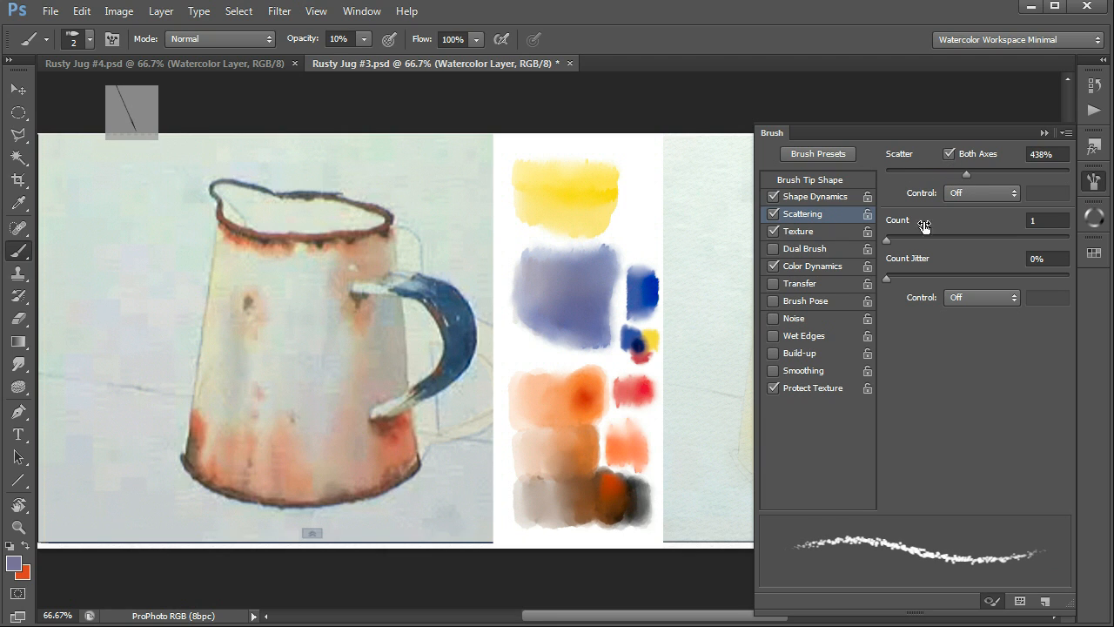
pyautogui.moveTo(888, 239)
pyautogui.mouseDown()
pyautogui.moveTo(920, 237)
pyautogui.moveTo(911, 239)
pyautogui.mouseUp()
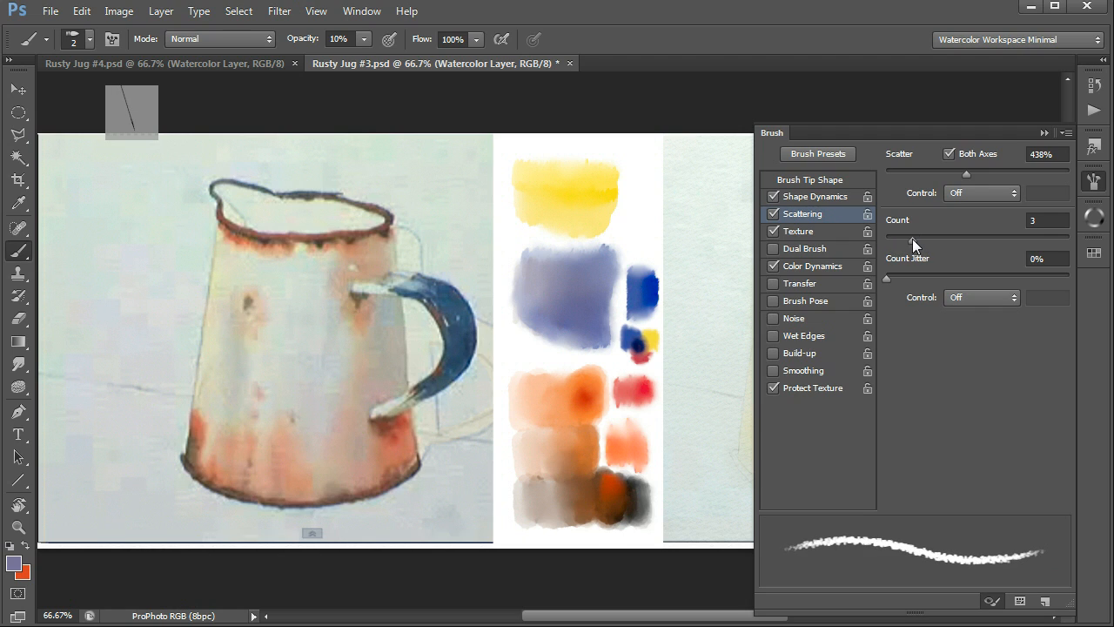
pyautogui.click(965, 174)
pyautogui.moveTo(966, 176); pyautogui.dragTo(968, 178)
pyautogui.click(1044, 132)
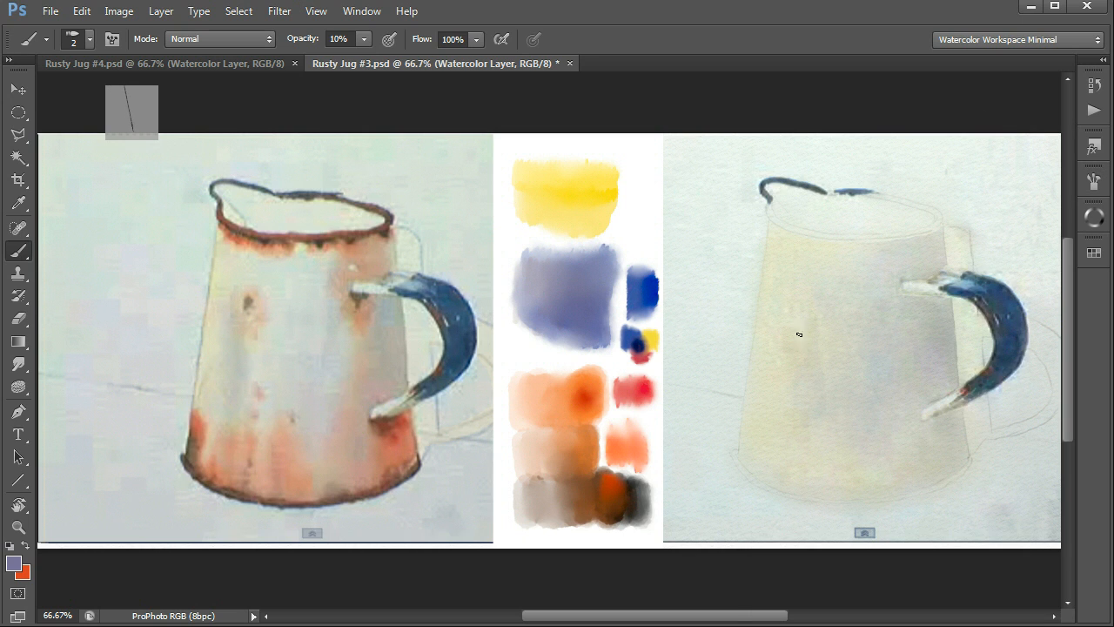
# Paint faint vertical violet-blue streaks at 5% opacity with the size 4 rigger on the left side of the unfinished jug's body, and smudge them.
pyautogui.moveTo(799, 334)
pyautogui.mouseDown()
pyautogui.moveTo(796, 408)
pyautogui.moveTo(792, 382)
pyautogui.mouseUp()
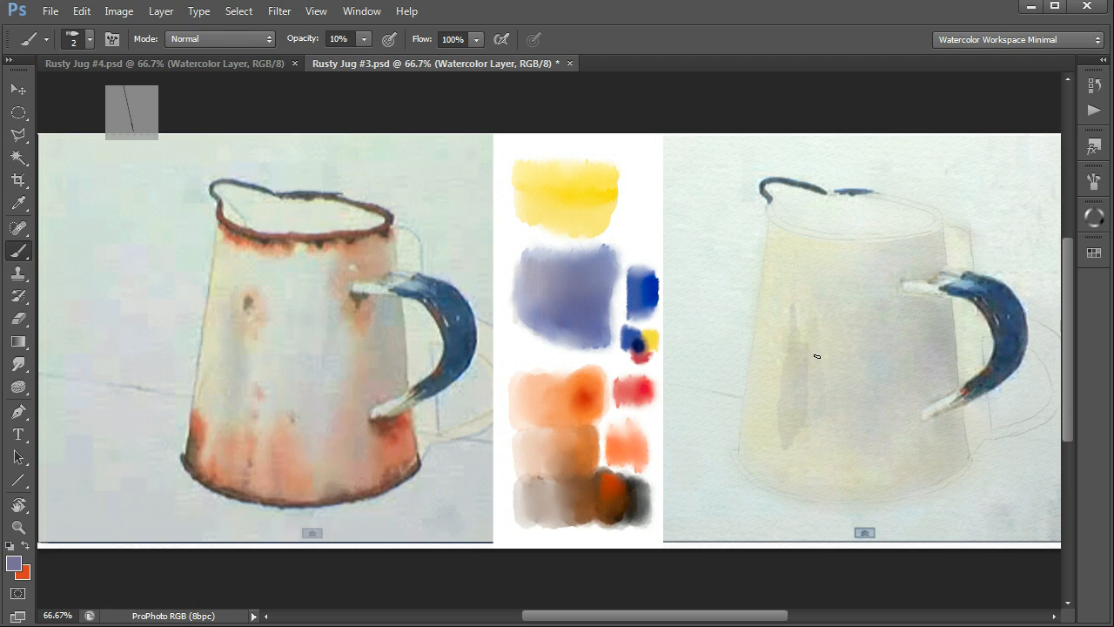
pyautogui.hotkey('ctrl', 'z')
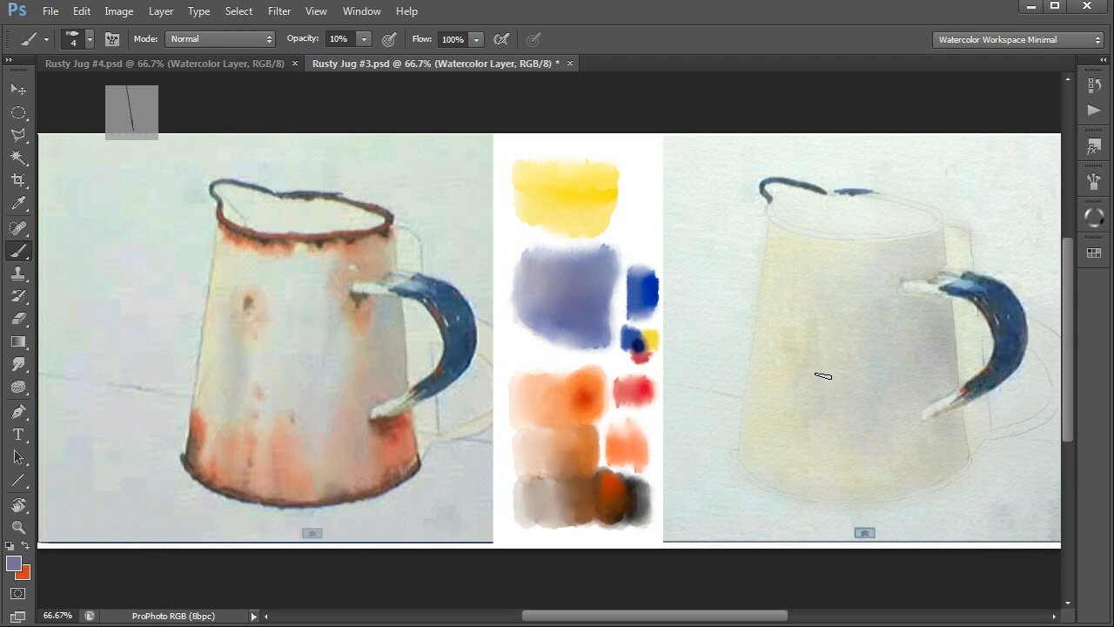
pyautogui.press('0')
pyautogui.press('5')
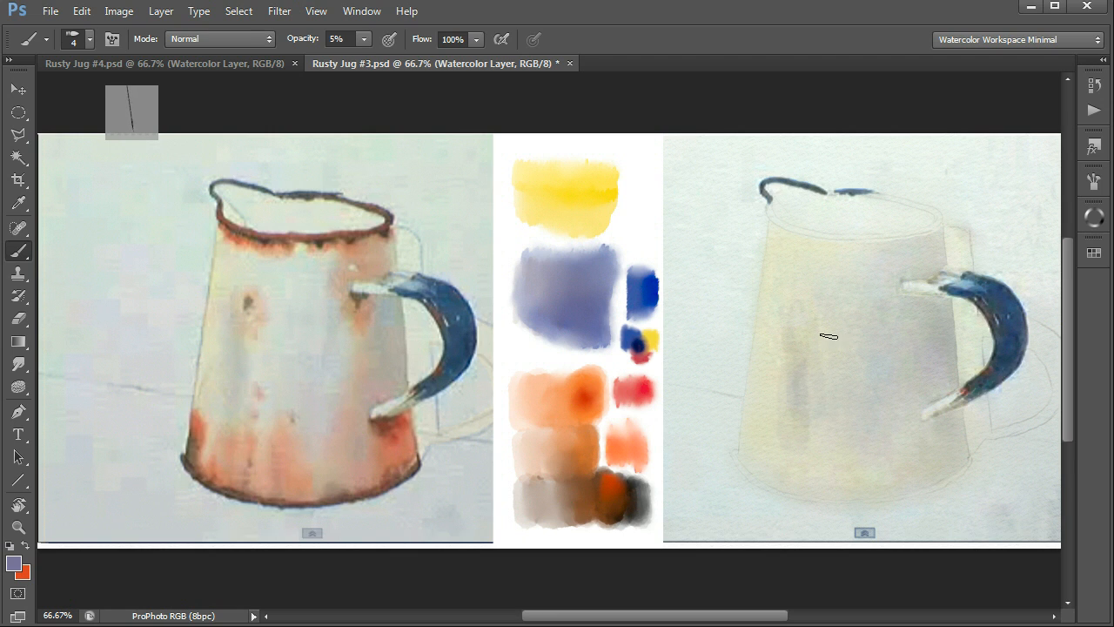
pyautogui.press('r')
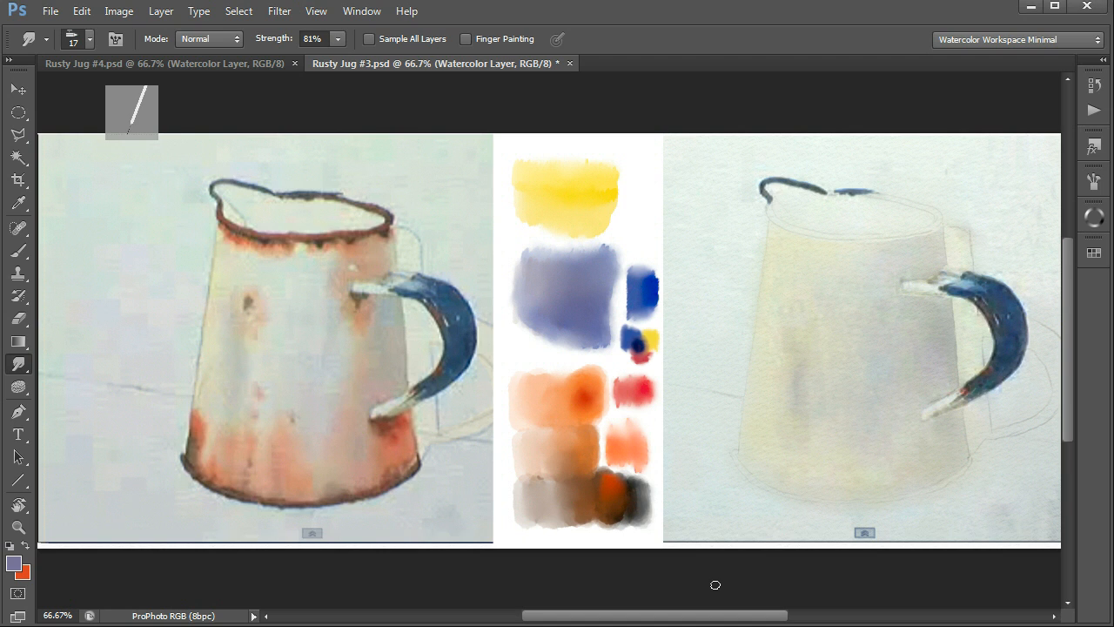
# Go through the WOD Rigger, Smudge Delicate and WOD Flat Camel presets and load the Rust brush preset.
pyautogui.press('F7')
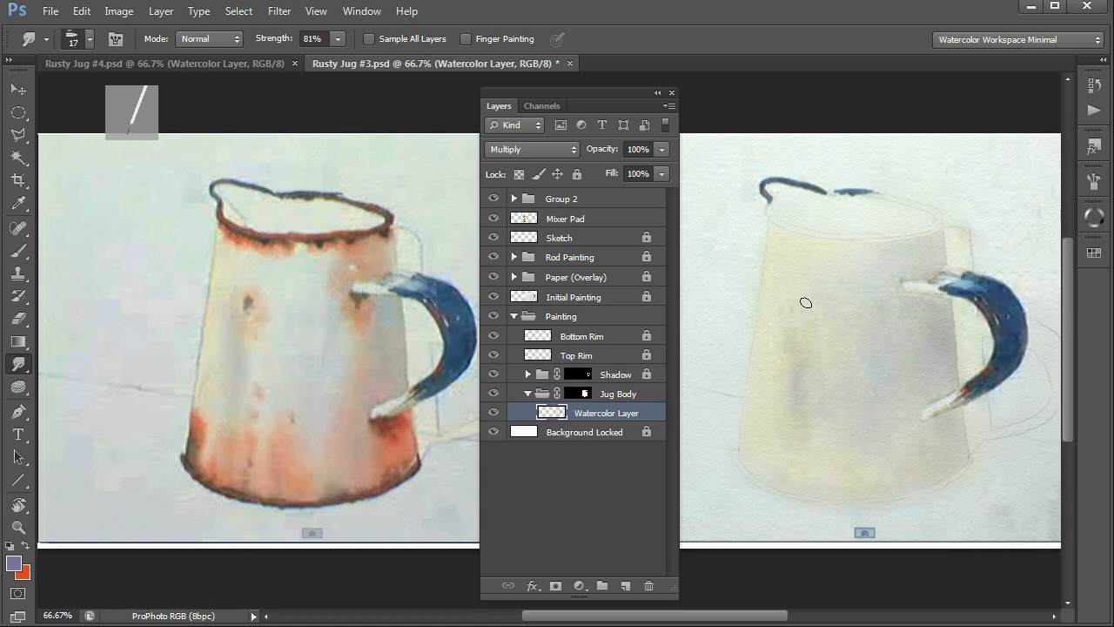
pyautogui.press('F2')
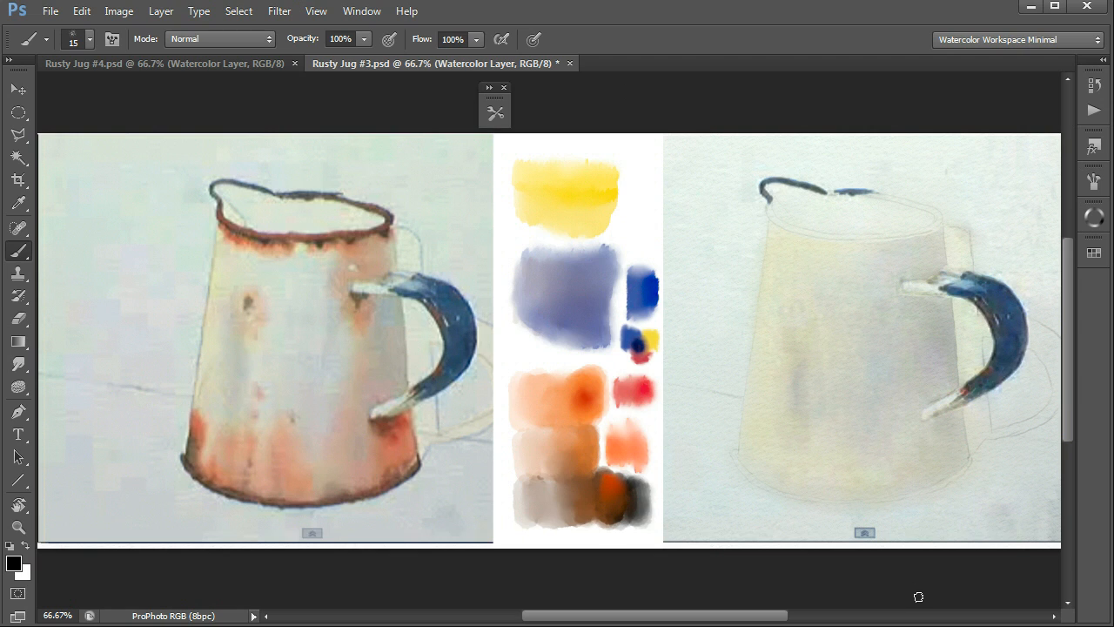
pyautogui.press('F5')
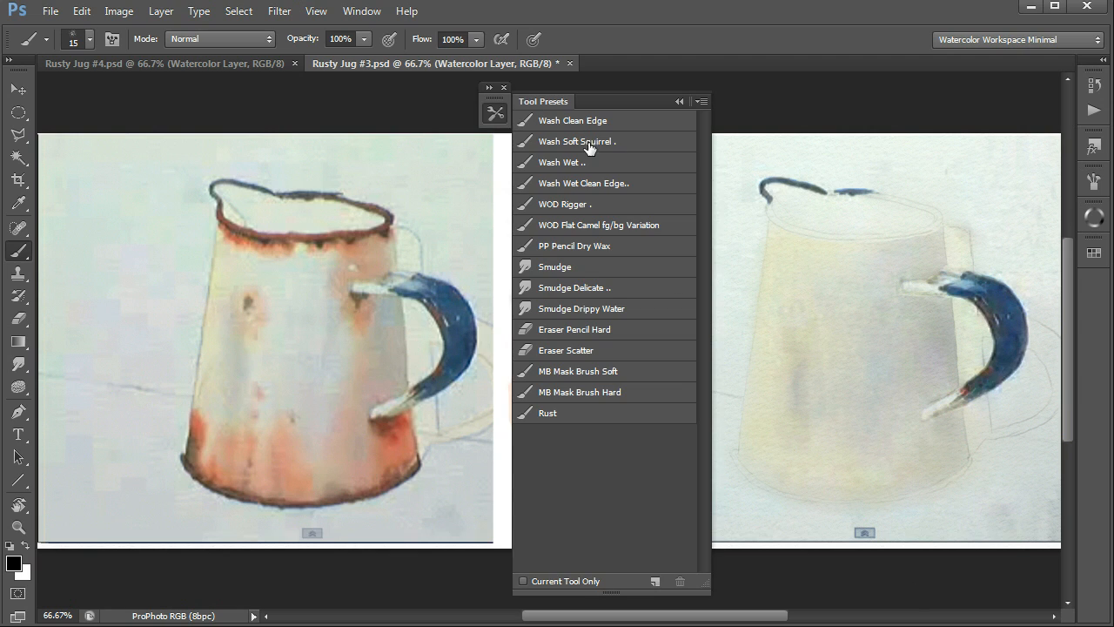
pyautogui.click(562, 209)
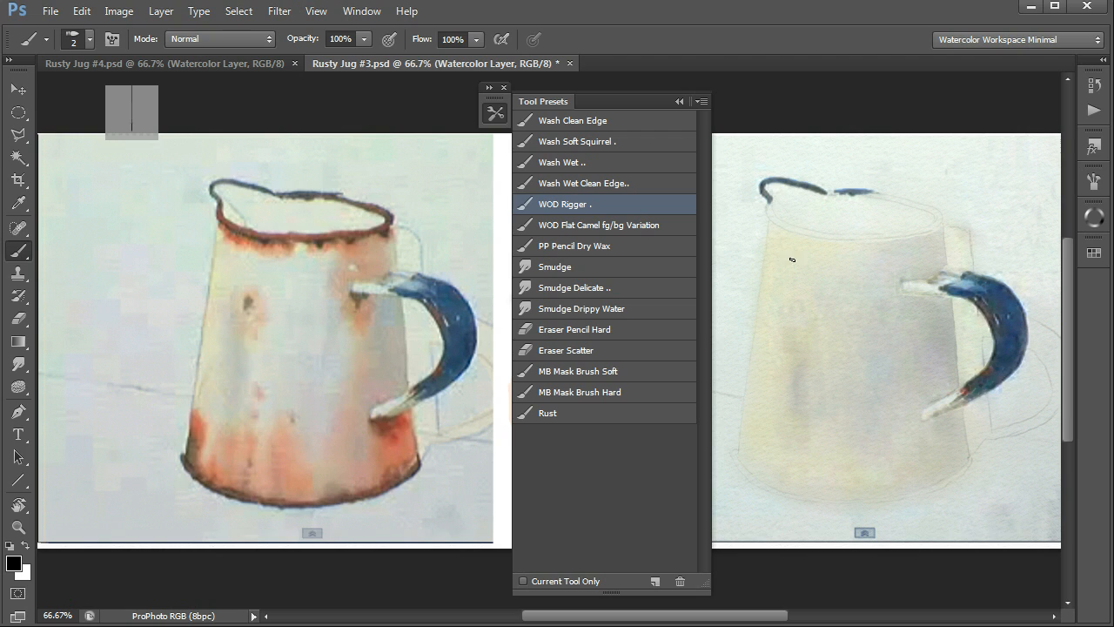
pyautogui.click(567, 290)
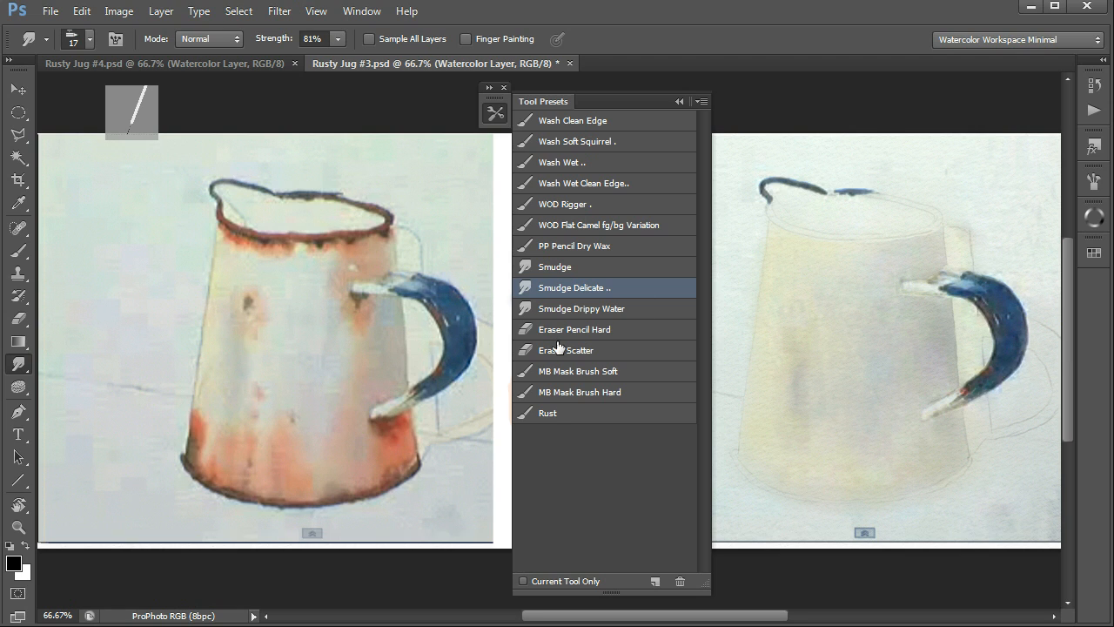
pyautogui.click(583, 228)
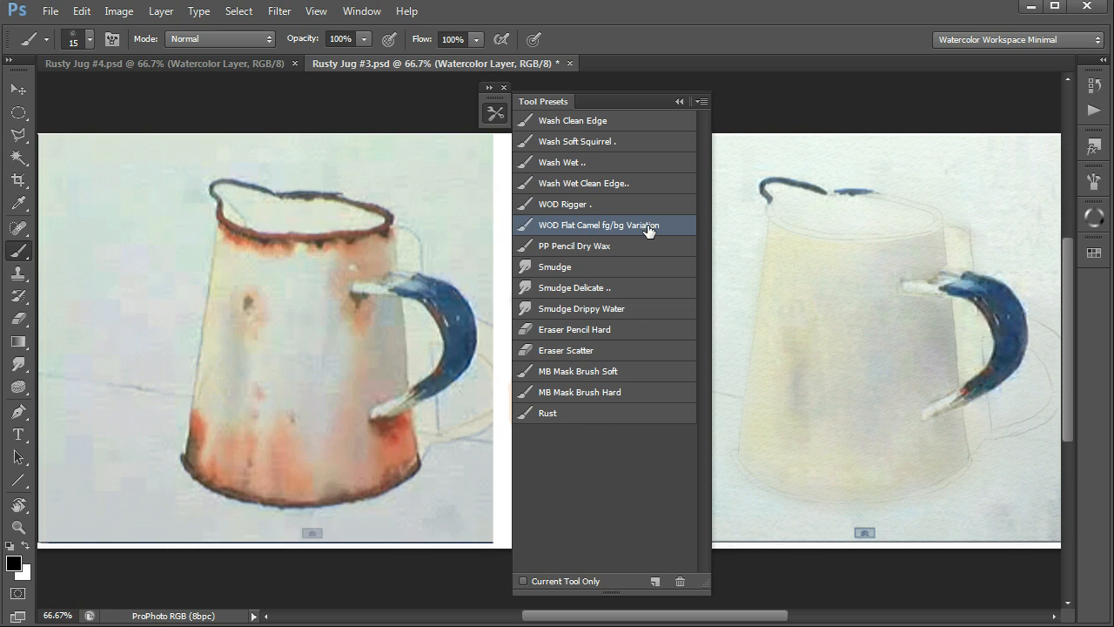
pyautogui.click(551, 416)
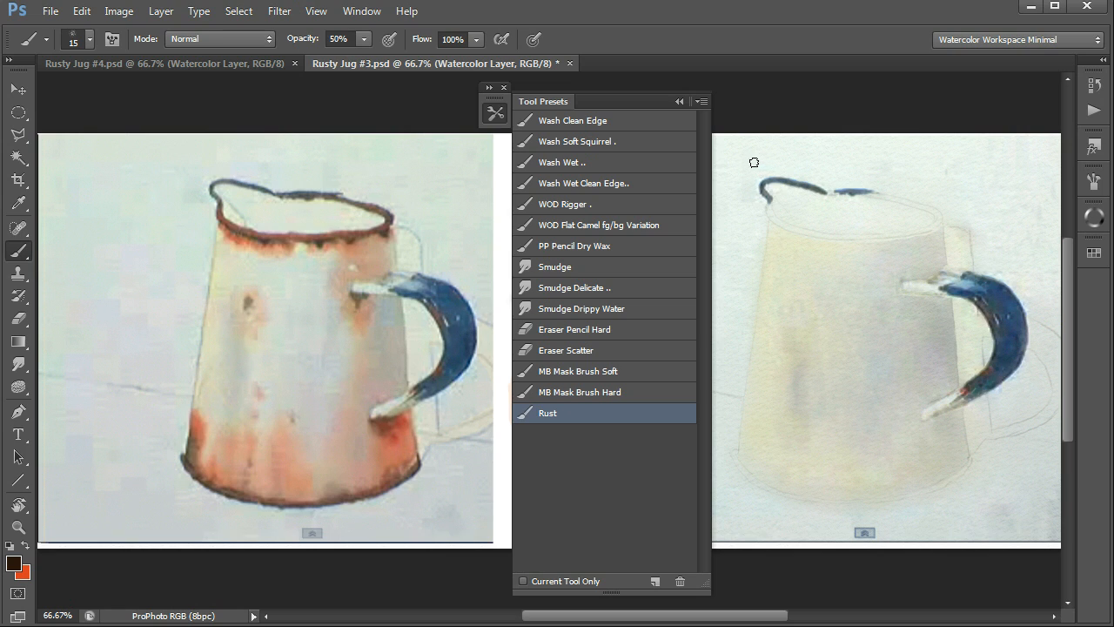
# Try short vertical Rust brush strokes in Normal mode at 50% opacity on the upper part of the unfinished jug's body.
pyautogui.moveTo(837, 278); pyautogui.dragTo(837, 342)
pyautogui.moveTo(850, 279); pyautogui.dragTo(852, 326)
pyautogui.moveTo(869, 283); pyautogui.dragTo(869, 289)
pyautogui.click(875, 283)
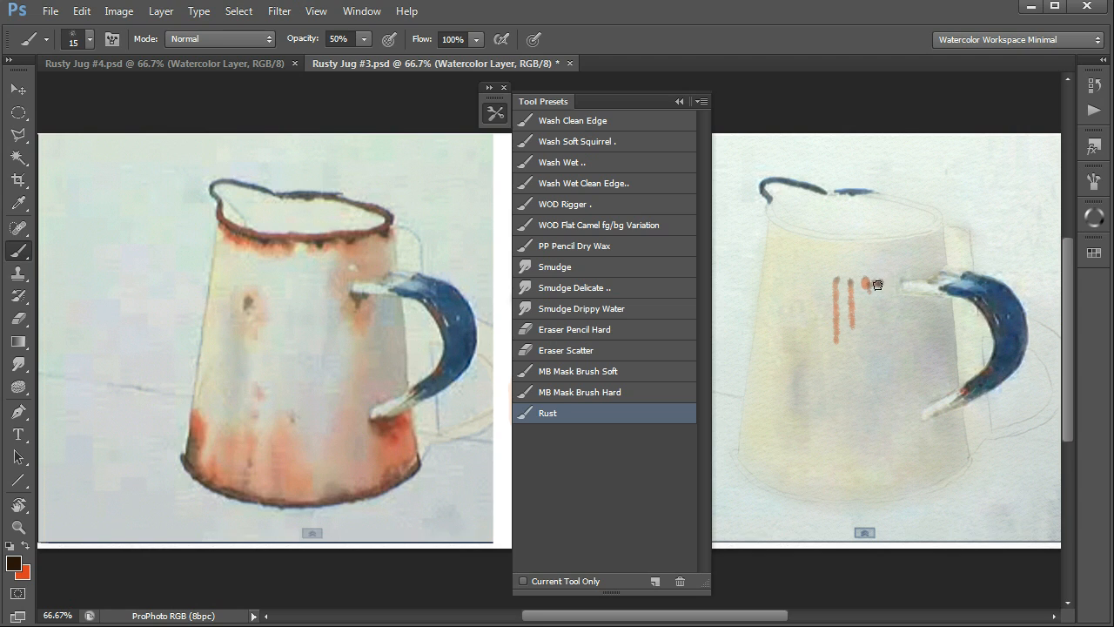
pyautogui.moveTo(878, 284); pyautogui.dragTo(879, 317)
# Try more Rust brush strokes in Multiply mode over and beside the test strokes, and return the brush to Normal mode.
pyautogui.click(268, 41)
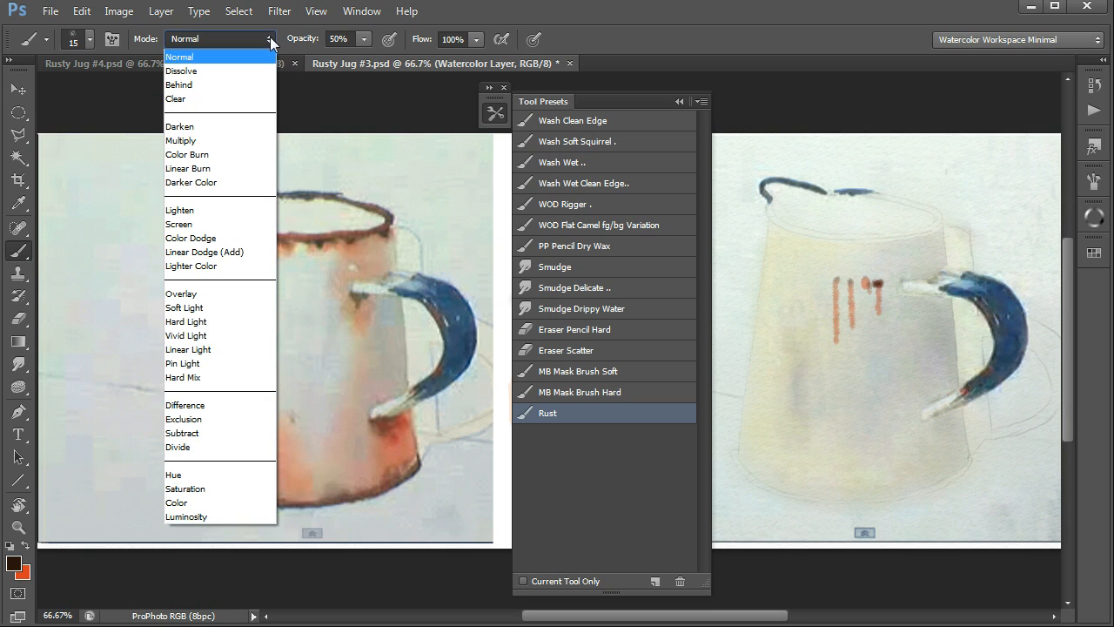
pyautogui.click(220, 141)
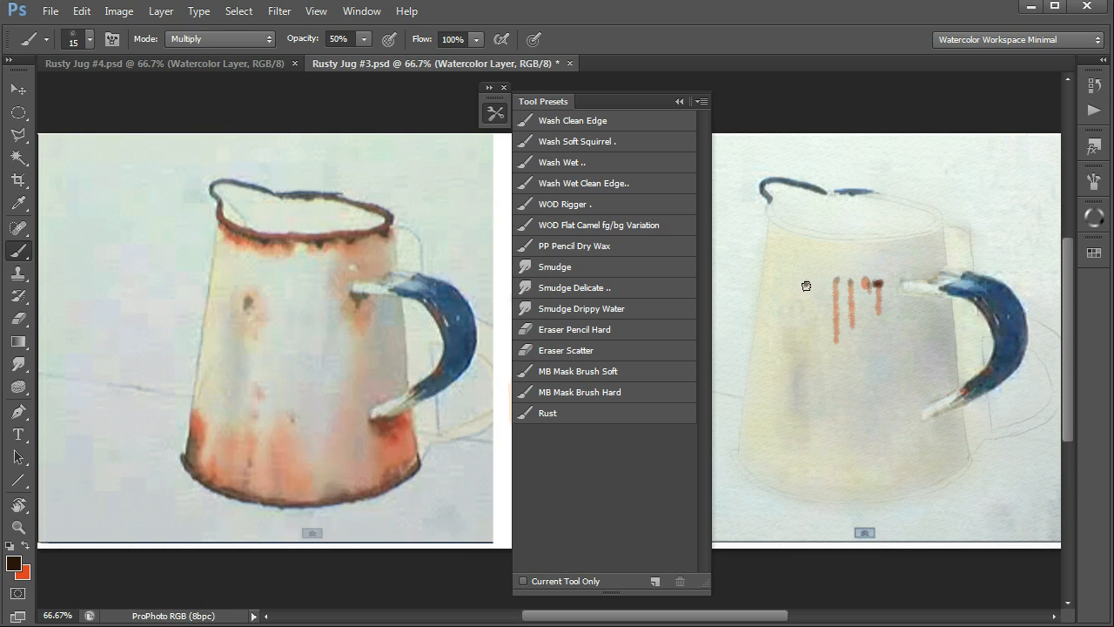
pyautogui.moveTo(806, 285)
pyautogui.mouseDown()
pyautogui.moveTo(807, 325)
pyautogui.moveTo(812, 288)
pyautogui.moveTo(814, 323)
pyautogui.moveTo(813, 291)
pyautogui.moveTo(816, 316)
pyautogui.moveTo(840, 288)
pyautogui.moveTo(837, 337)
pyautogui.mouseUp()
pyautogui.moveTo(853, 285); pyautogui.dragTo(852, 322)
pyautogui.click(269, 39)
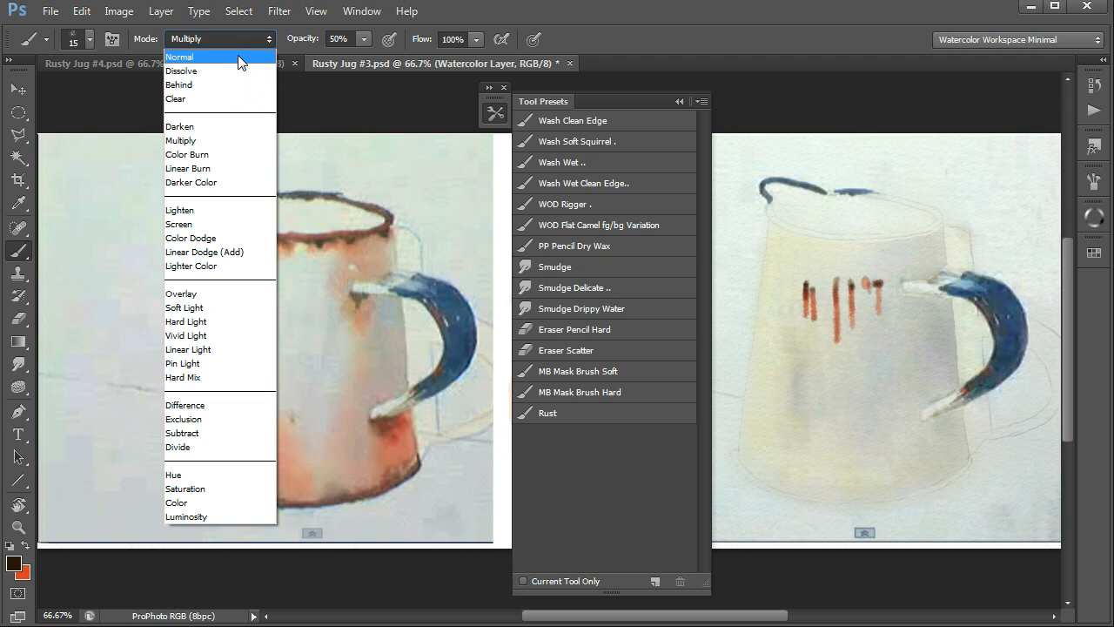
pyautogui.click(244, 58)
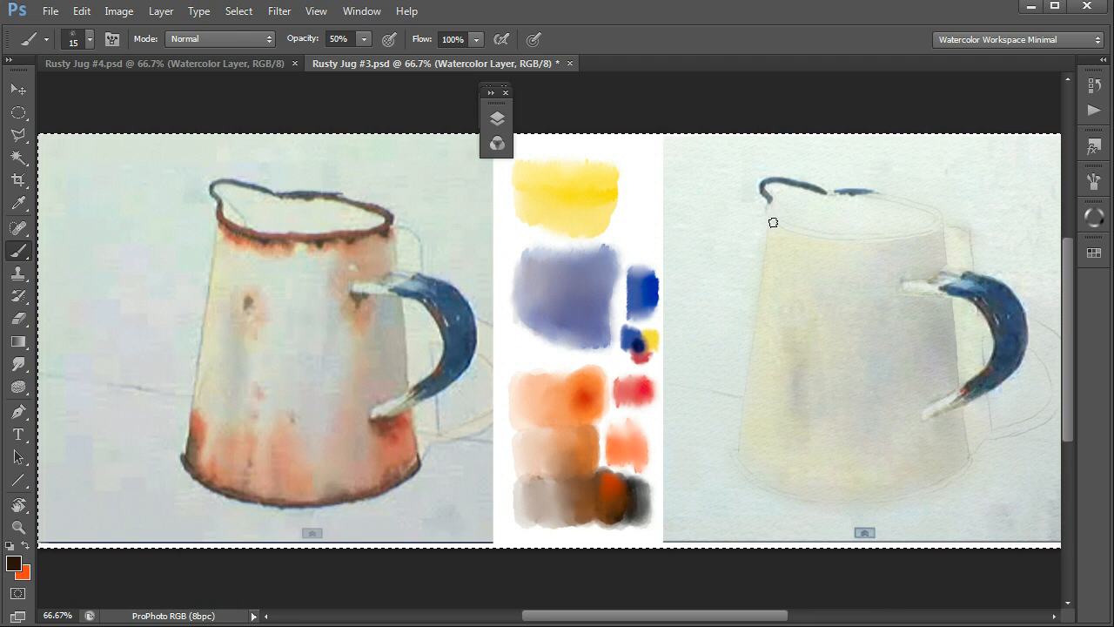
# Paint dripping dark-brown and orange rust at 50% opacity along the upper edge of the jug's body, leaving a small gap, and smudge it downward.
pyautogui.moveTo(771, 223)
pyautogui.mouseDown()
pyautogui.moveTo(800, 237)
pyautogui.moveTo(800, 255)
pyautogui.moveTo(842, 257)
pyautogui.mouseUp()
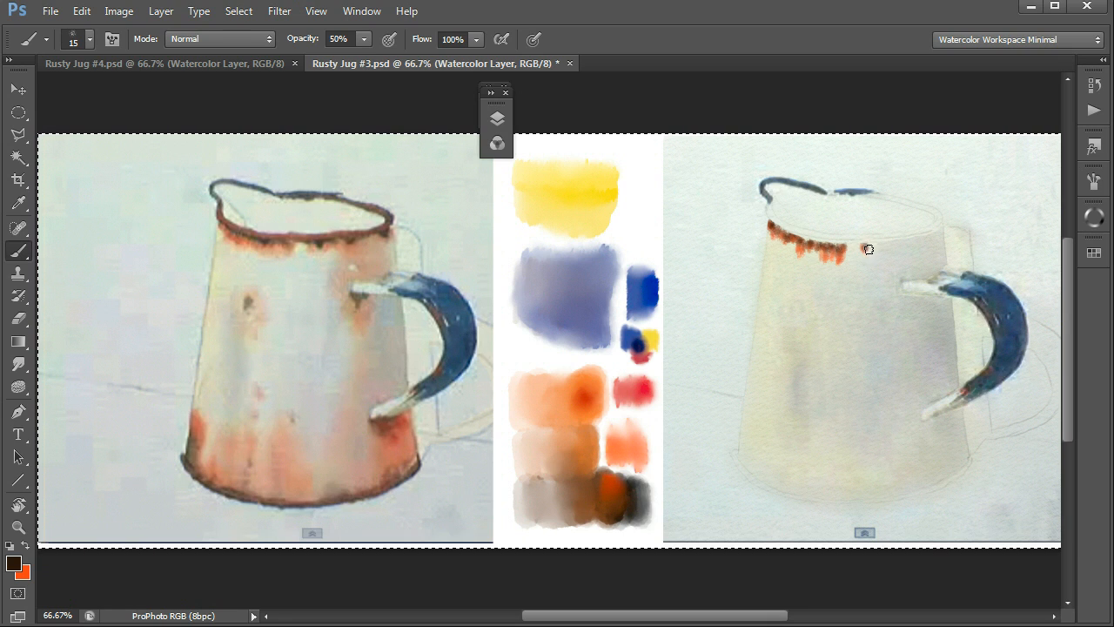
pyautogui.moveTo(872, 244)
pyautogui.mouseDown()
pyautogui.moveTo(903, 250)
pyautogui.moveTo(942, 224)
pyautogui.moveTo(941, 246)
pyautogui.mouseUp()
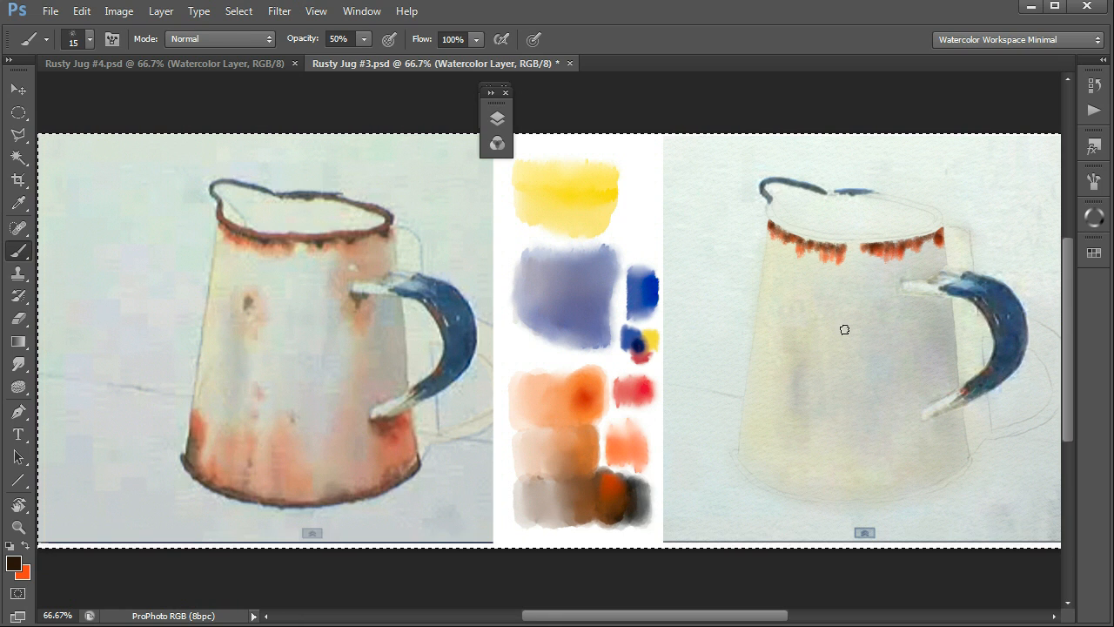
pyautogui.press('r')
pyautogui.moveTo(776, 235); pyautogui.dragTo(793, 266)
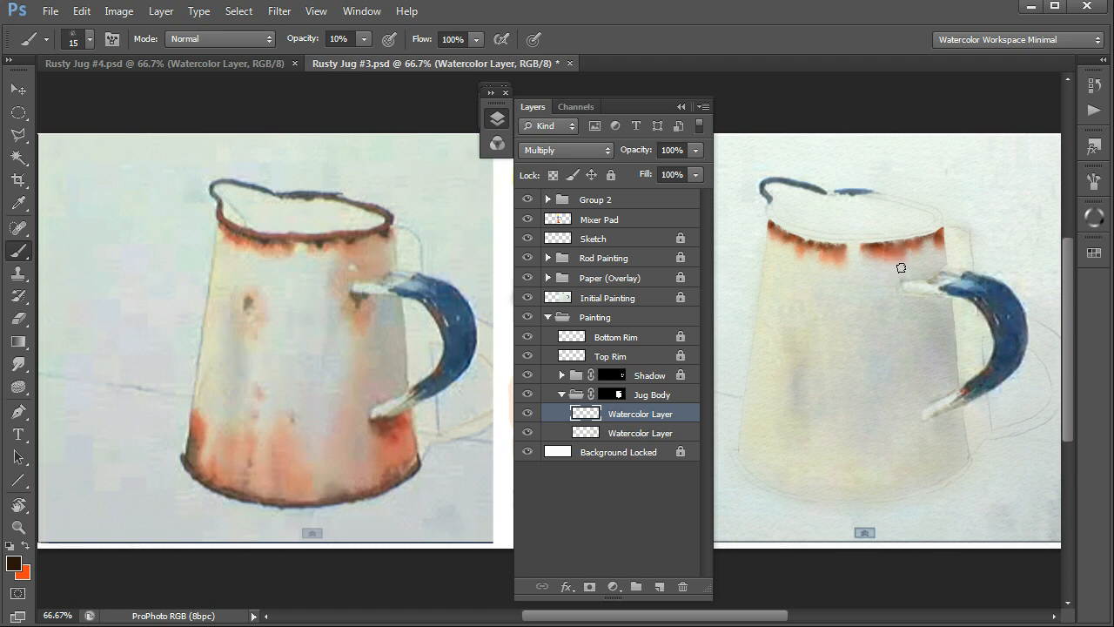
# Paint pale rust patches down the right side of the jug's body at 10% opacity with a size 25 brush, and smudge them with an enlarged tip.
pyautogui.press(']')
pyautogui.moveTo(914, 307)
pyautogui.mouseDown()
pyautogui.moveTo(924, 391)
pyautogui.moveTo(946, 409)
pyautogui.moveTo(936, 364)
pyautogui.moveTo(941, 381)
pyautogui.moveTo(902, 426)
pyautogui.moveTo(891, 466)
pyautogui.moveTo(909, 467)
pyautogui.moveTo(917, 450)
pyautogui.moveTo(908, 472)
pyautogui.moveTo(892, 475)
pyautogui.moveTo(914, 482)
pyautogui.moveTo(929, 444)
pyautogui.moveTo(935, 466)
pyautogui.moveTo(921, 443)
pyautogui.moveTo(935, 472)
pyautogui.moveTo(914, 408)
pyautogui.moveTo(902, 417)
pyautogui.moveTo(879, 521)
pyautogui.moveTo(905, 551)
pyautogui.moveTo(953, 496)
pyautogui.moveTo(927, 477)
pyautogui.mouseUp()
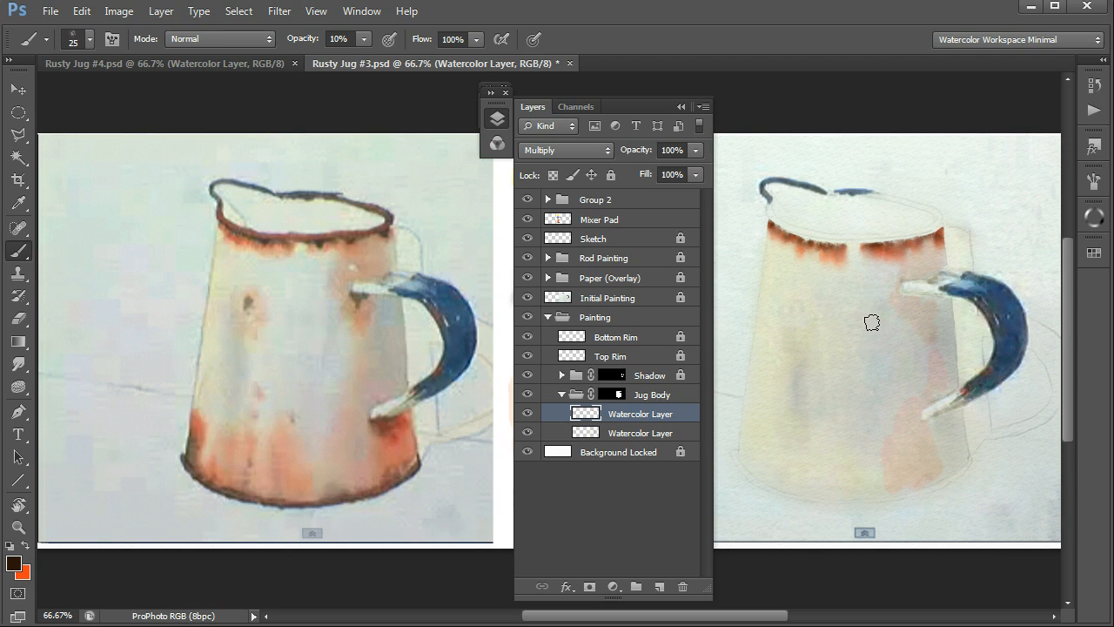
pyautogui.moveTo(868, 338)
pyautogui.mouseDown()
pyautogui.moveTo(866, 376)
pyautogui.moveTo(895, 368)
pyautogui.moveTo(853, 353)
pyautogui.moveTo(892, 355)
pyautogui.mouseUp()
pyautogui.hotkey('ctrl', 'z')
pyautogui.press('r')
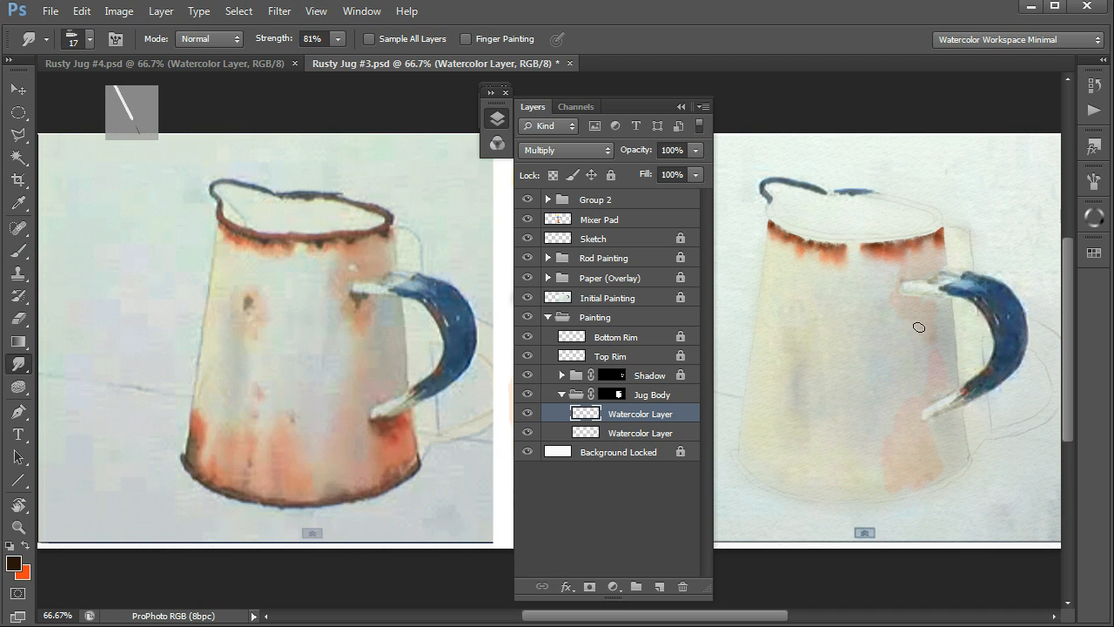
pyautogui.press(']')
pyautogui.press(']')
pyautogui.press(']')
# Deepen the rust around the upper handle joint in Multiply mode at 10% opacity, smudge it, and set the eraser to 20% opacity.
pyautogui.press('b')
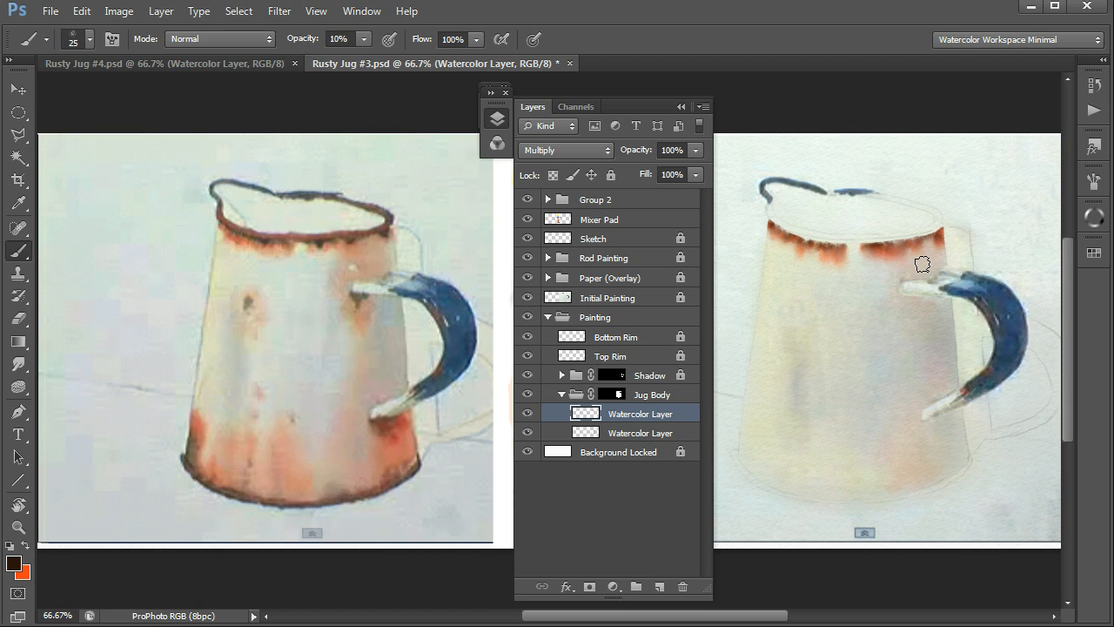
pyautogui.click(270, 39)
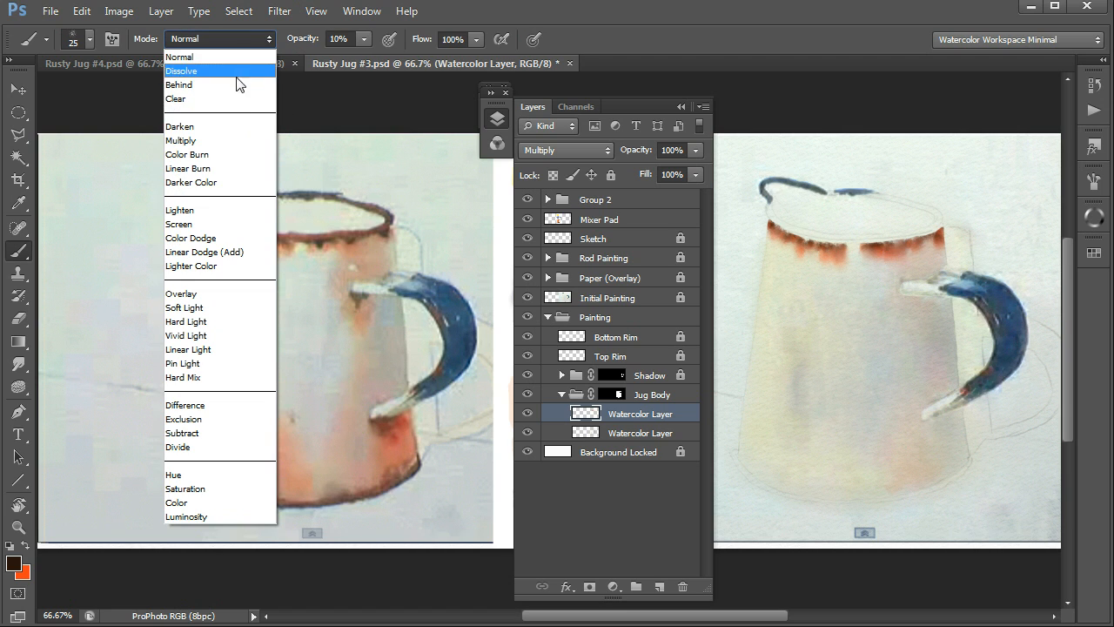
pyautogui.click(218, 141)
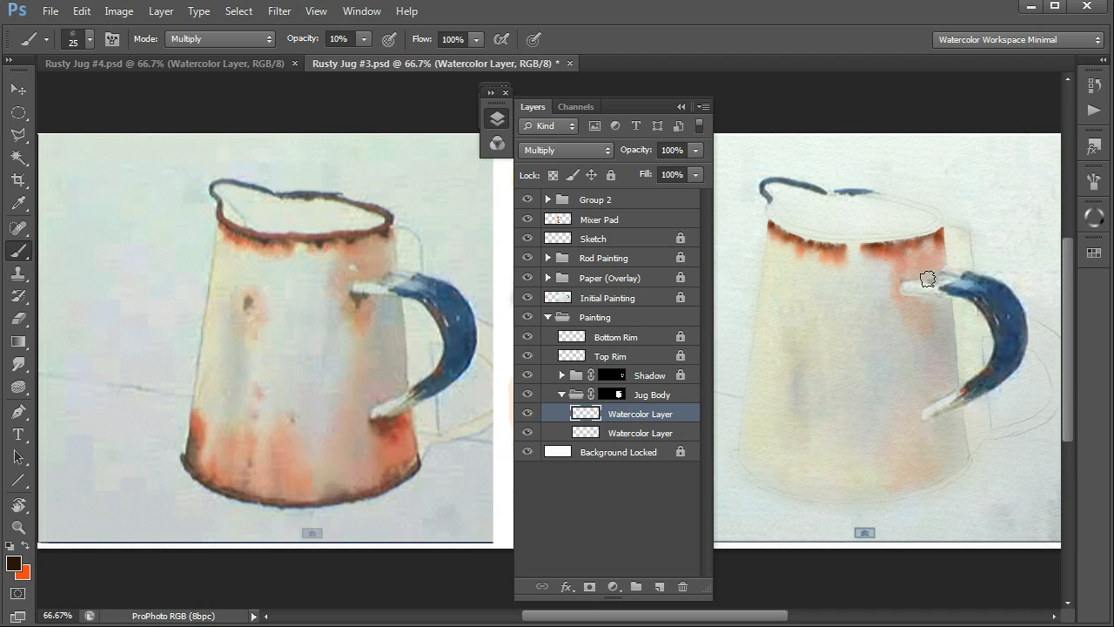
pyautogui.press('r')
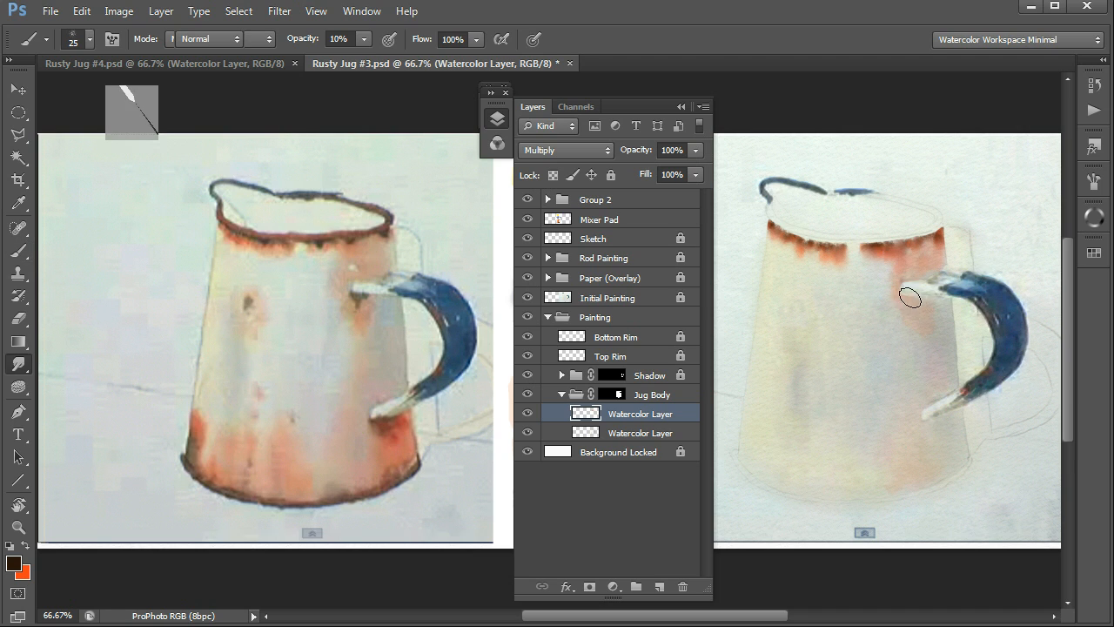
pyautogui.moveTo(928, 253)
pyautogui.mouseDown()
pyautogui.moveTo(895, 280)
pyautogui.moveTo(926, 249)
pyautogui.moveTo(906, 266)
pyautogui.moveTo(913, 332)
pyautogui.mouseUp()
pyautogui.moveTo(891, 286)
pyautogui.mouseDown()
pyautogui.moveTo(891, 317)
pyautogui.moveTo(926, 341)
pyautogui.mouseUp()
pyautogui.moveTo(885, 305)
pyautogui.mouseDown()
pyautogui.moveTo(891, 281)
pyautogui.moveTo(947, 347)
pyautogui.moveTo(920, 381)
pyautogui.moveTo(925, 357)
pyautogui.mouseUp()
pyautogui.press('e')
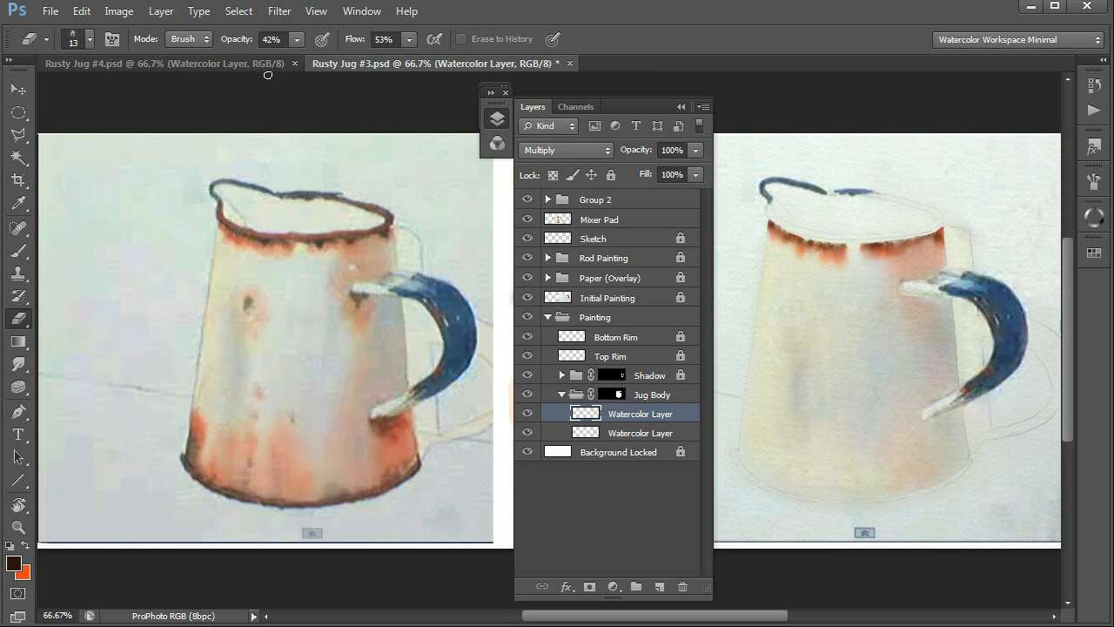
pyautogui.press('2')
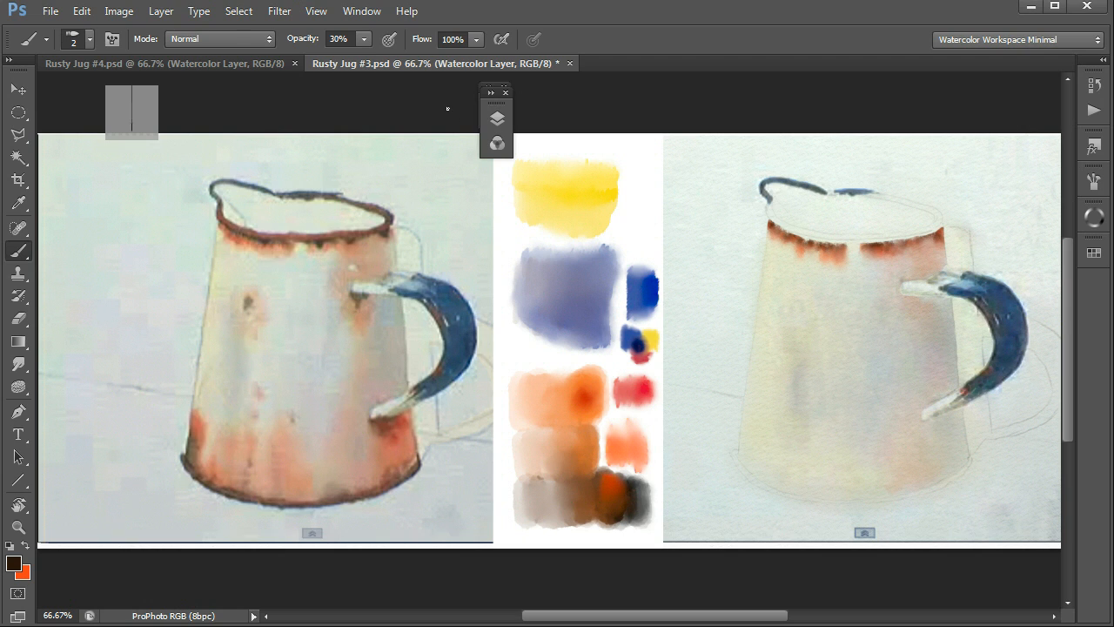
# Load the WOD Rigger preset, paint thin dark-brown rust streaks at 30% opacity along the jug body's upper edge, and smudge them.
pyautogui.press('F5')
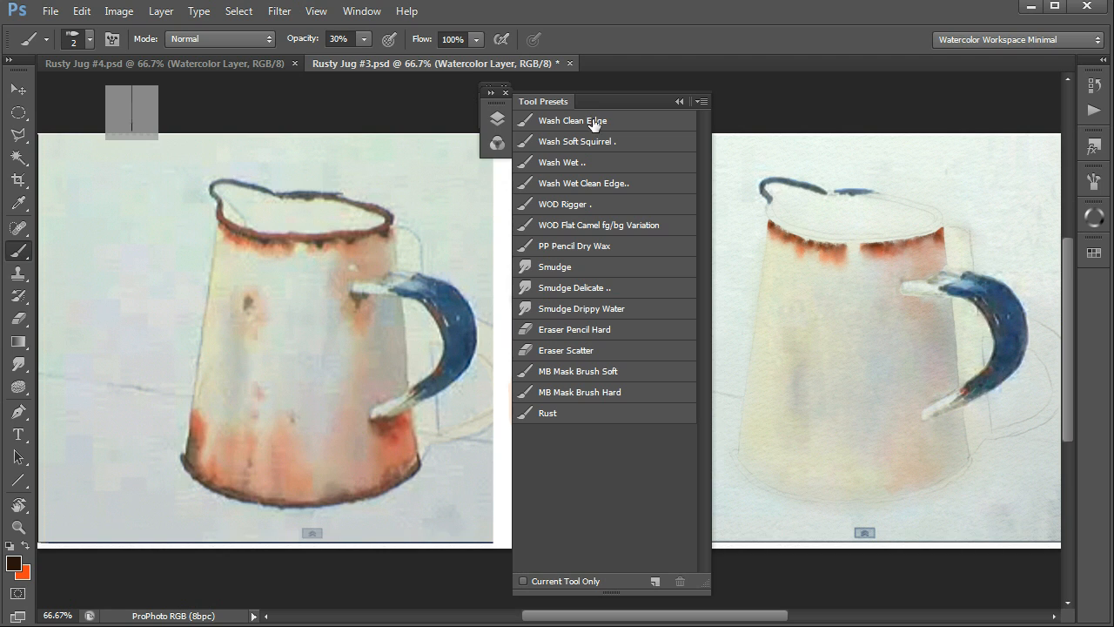
pyautogui.click(570, 207)
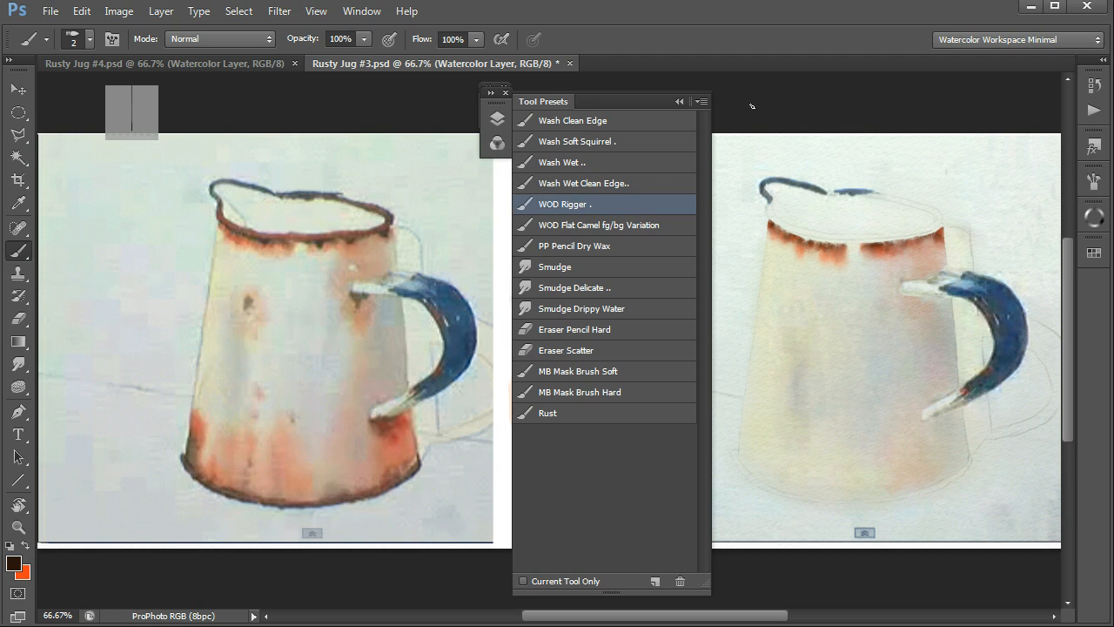
pyautogui.press('F5')
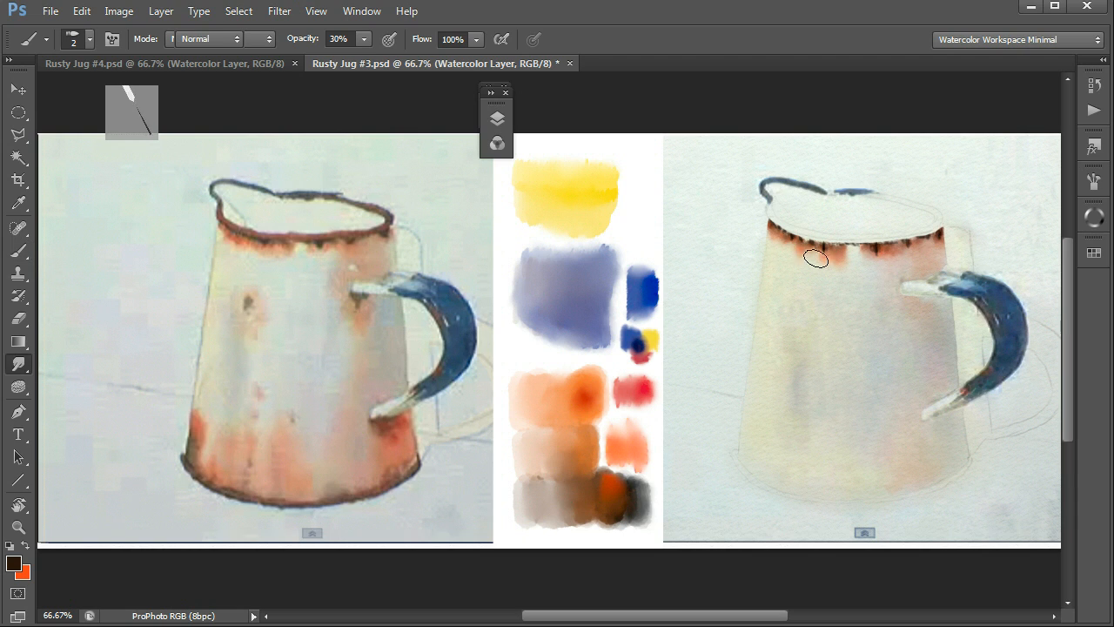
pyautogui.press('r')
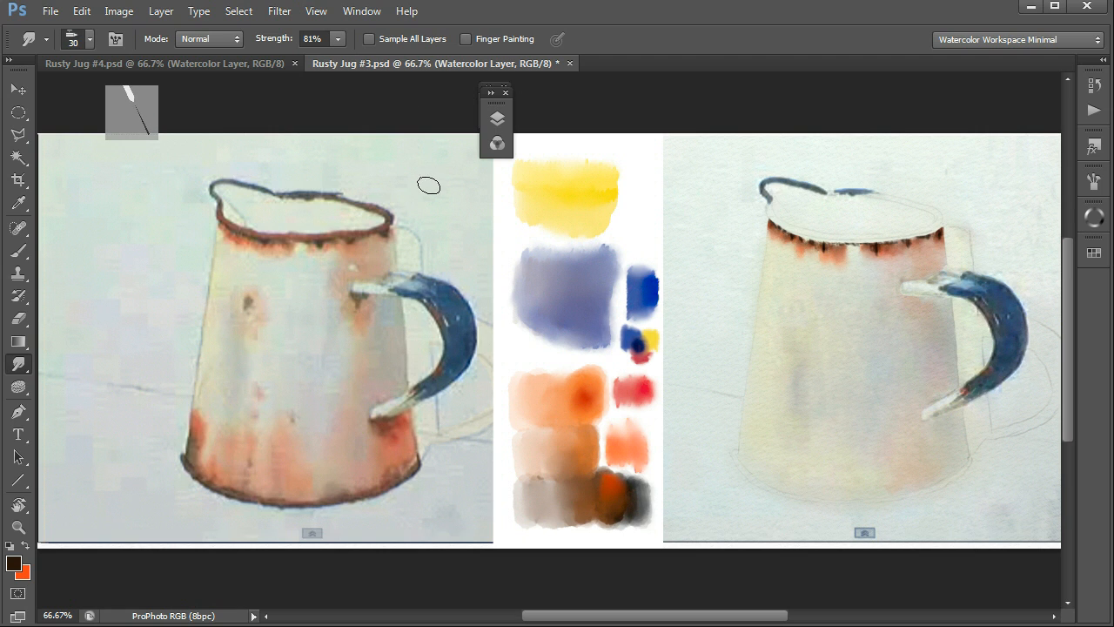
# Smudge the upper-edge rust streaks at 20% strength, and build up orange and dark-brown rust along the jug's base and at both handle joints.
pyautogui.press('2')
pyautogui.press('[')
pyautogui.press('[')
pyautogui.press('3')
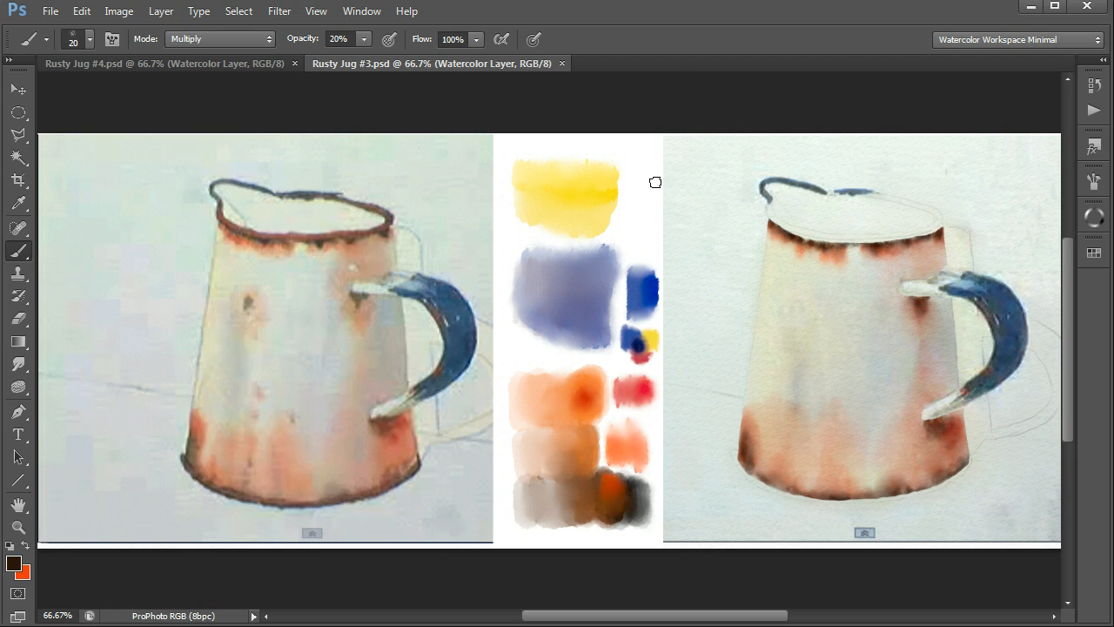
pyautogui.press('F3')
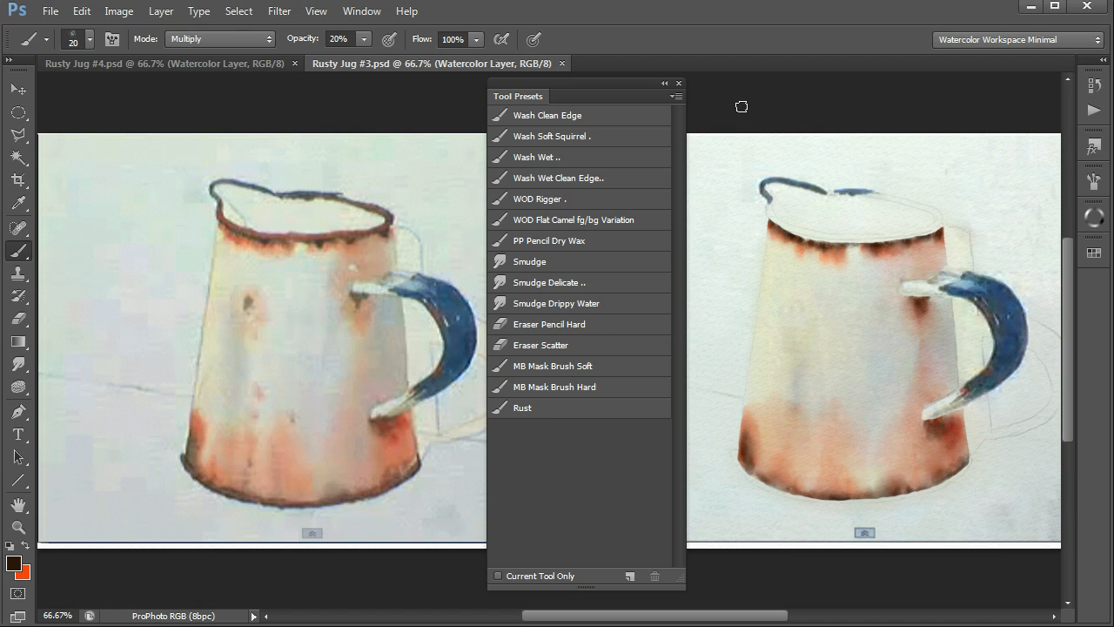
pyautogui.press('F3')
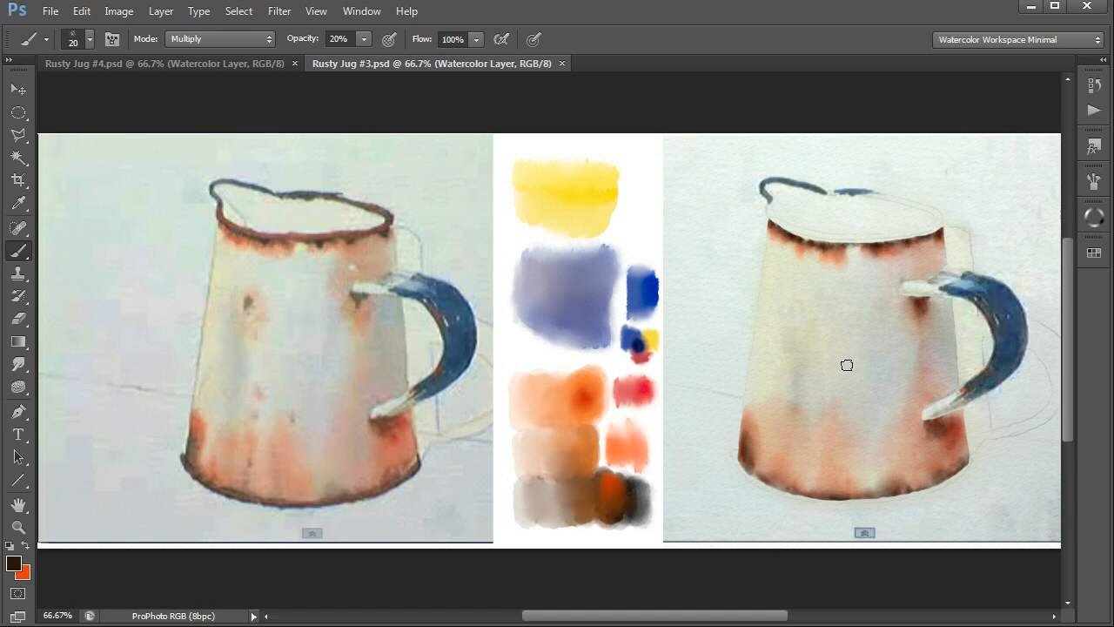
pyautogui.press('x')
pyautogui.moveTo(841, 326)
pyautogui.mouseDown()
pyautogui.moveTo(827, 361)
pyautogui.moveTo(837, 351)
pyautogui.moveTo(836, 365)
pyautogui.moveTo(824, 345)
pyautogui.moveTo(864, 359)
pyautogui.mouseUp()
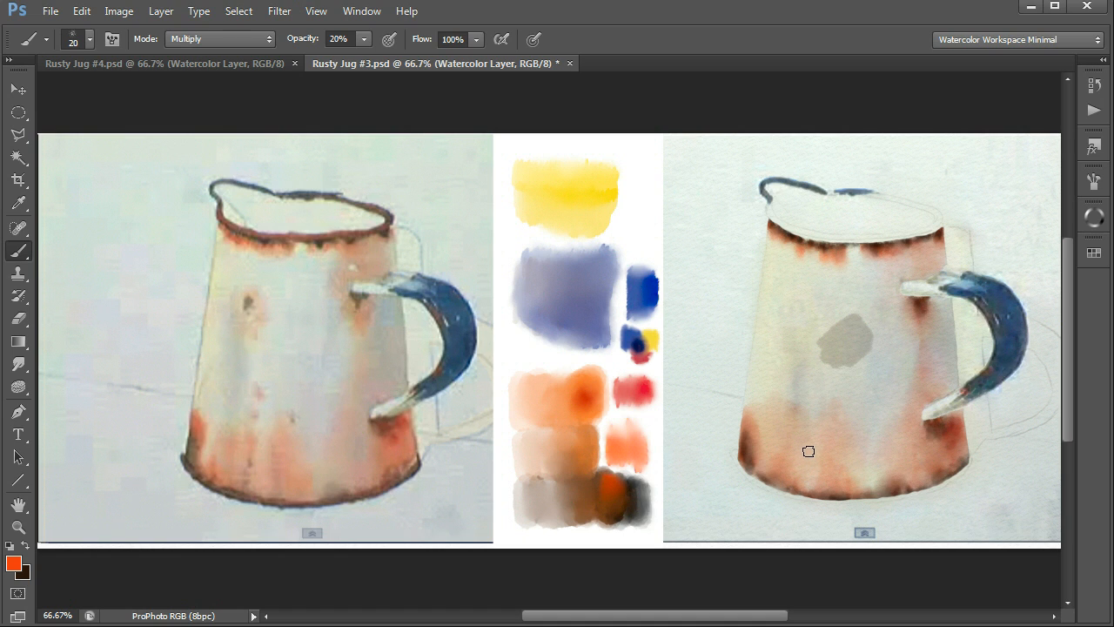
pyautogui.press('x')
pyautogui.moveTo(858, 379)
pyautogui.mouseDown()
pyautogui.moveTo(893, 371)
pyautogui.moveTo(846, 393)
pyautogui.mouseUp()
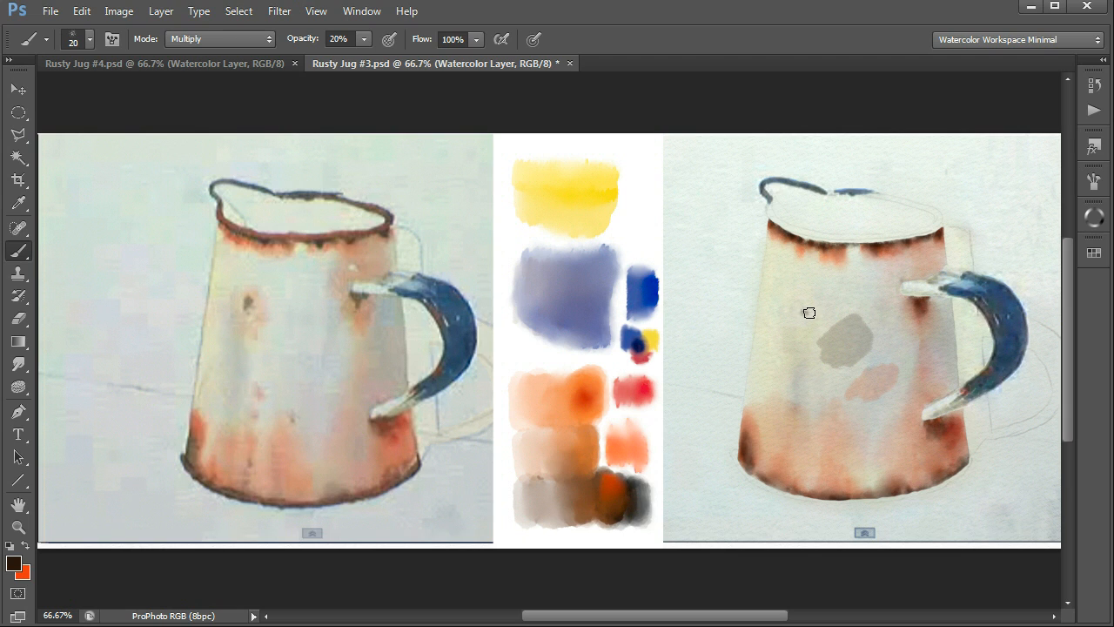
pyautogui.press('x')
pyautogui.click(823, 314)
pyautogui.hotkey('ctrl', 'a')
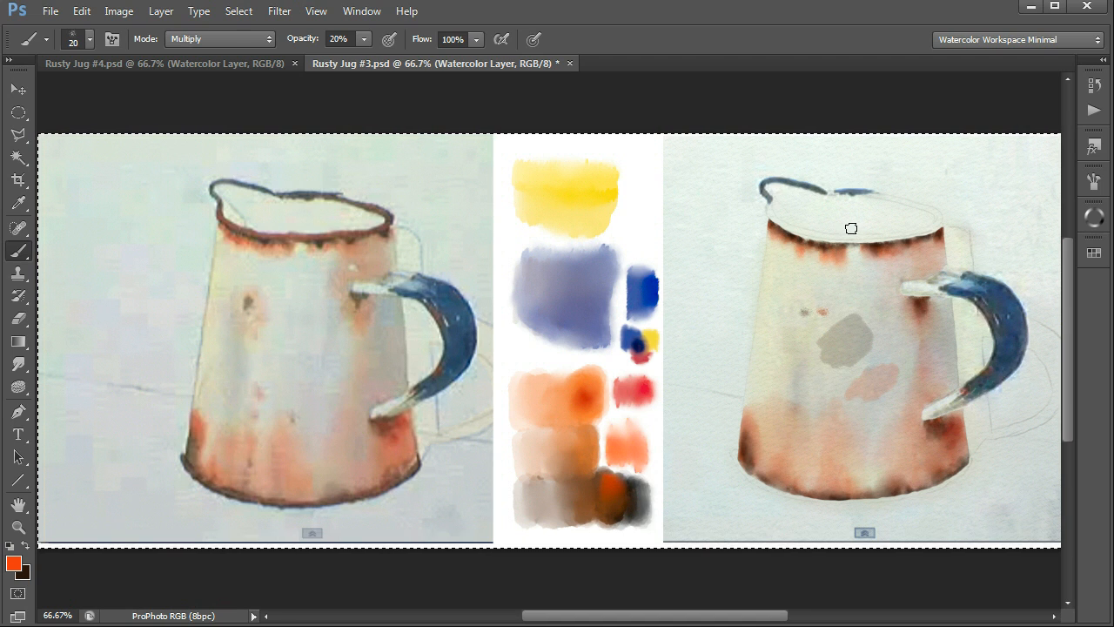
pyautogui.press('Delete')
pyautogui.hotkey('ctrl', 'd')
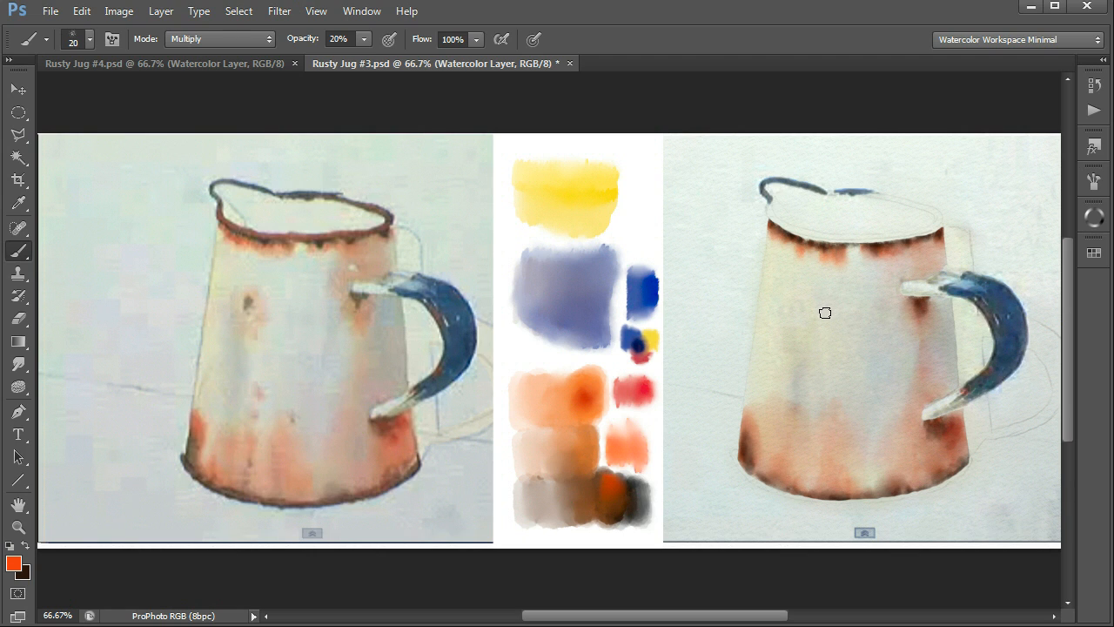
# Paint a dark-brown rust spot with a pale orange halo on the upper left of the jug's body, and smudge it at 20% strength.
pyautogui.press('[')
pyautogui.moveTo(805, 314); pyautogui.dragTo(807, 312)
pyautogui.press('x')
pyautogui.moveTo(816, 318)
pyautogui.mouseDown()
pyautogui.moveTo(793, 323)
pyautogui.moveTo(810, 338)
pyautogui.moveTo(806, 325)
pyautogui.moveTo(800, 340)
pyautogui.moveTo(819, 340)
pyautogui.moveTo(805, 340)
pyautogui.moveTo(821, 320)
pyautogui.moveTo(818, 310)
pyautogui.moveTo(803, 336)
pyautogui.mouseUp()
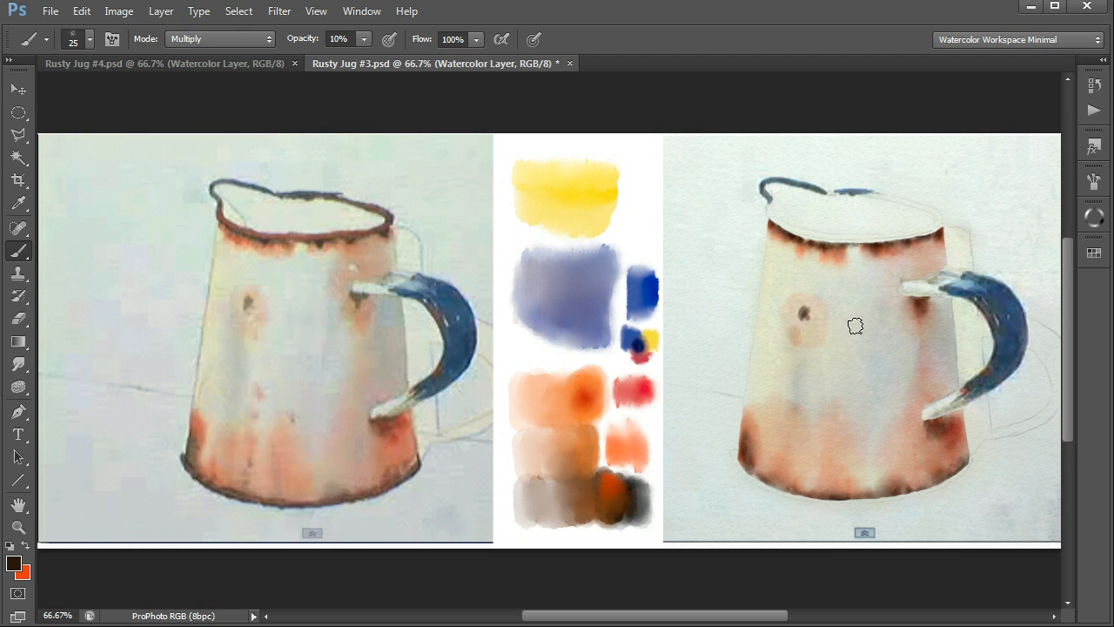
pyautogui.press('r')
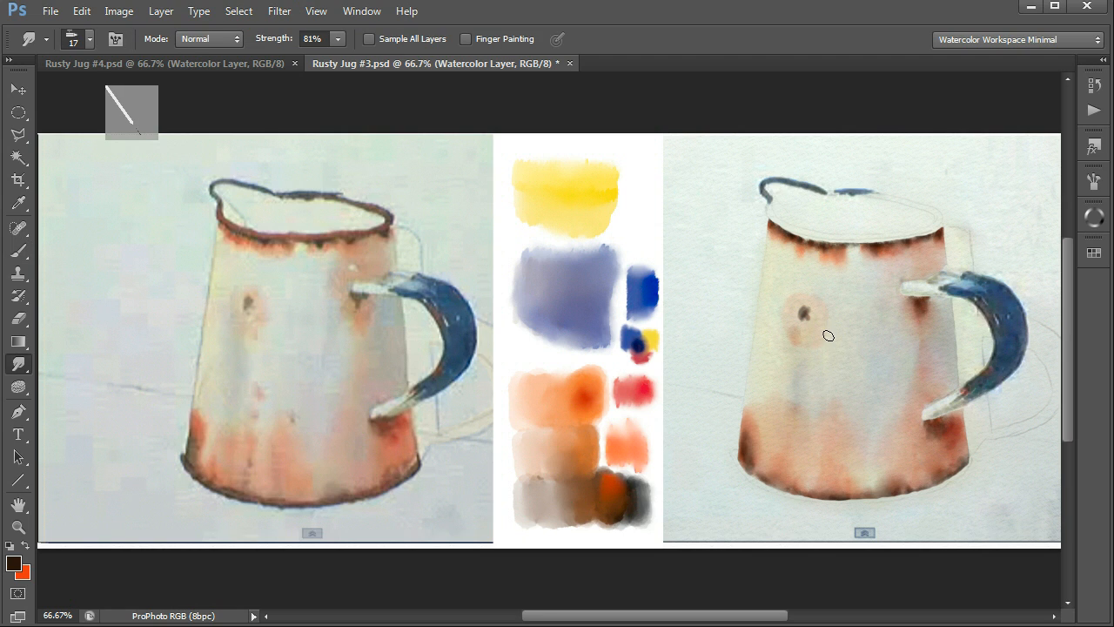
pyautogui.press('2')
pyautogui.press(']')
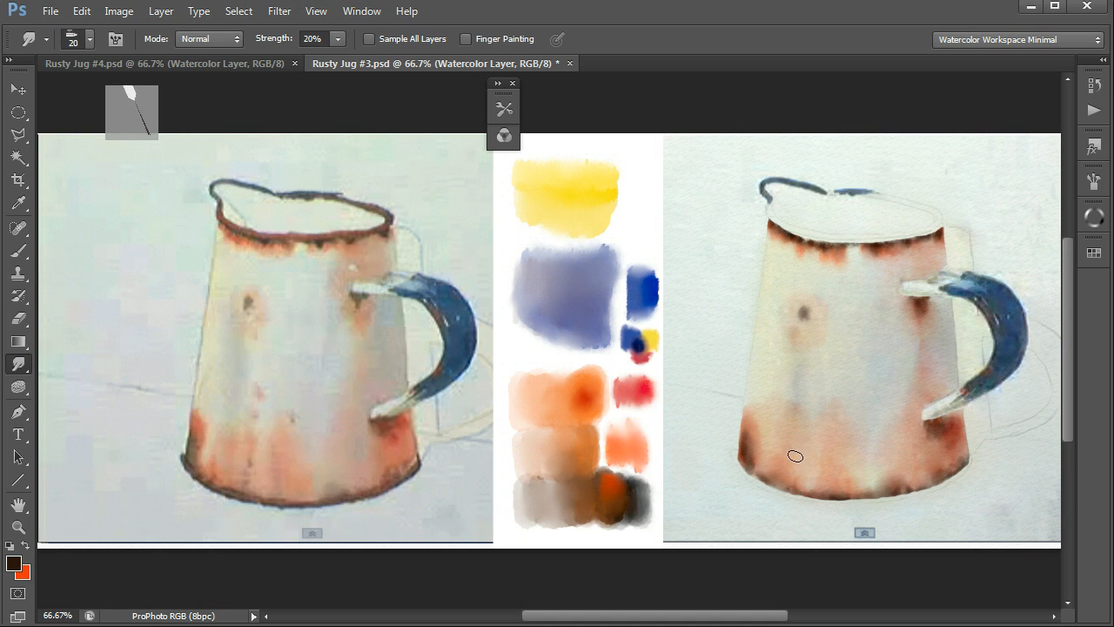
# Paint a small orange rust fleck at 20% opacity with a size 4 brush on the jug's body below the rust spot.
pyautogui.press('e')
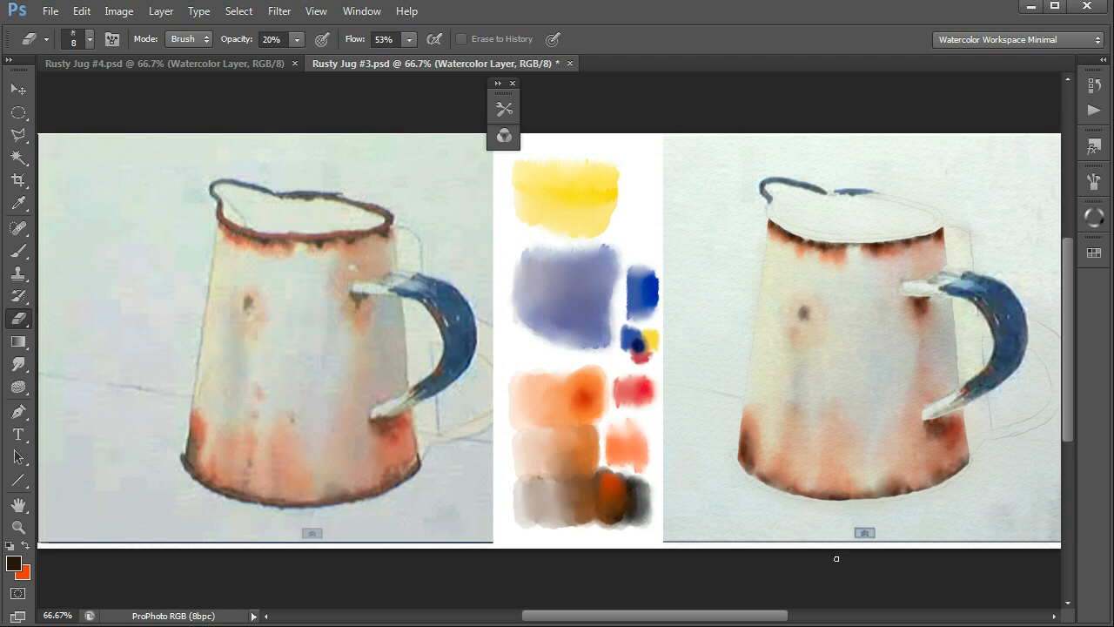
pyautogui.press('b')
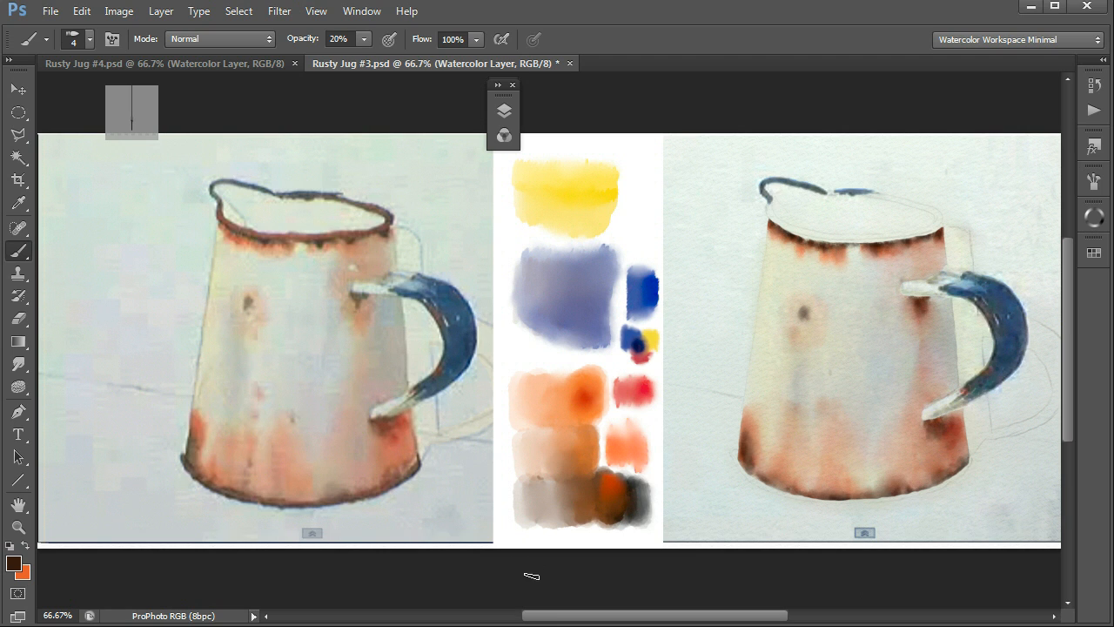
pyautogui.press('F5')
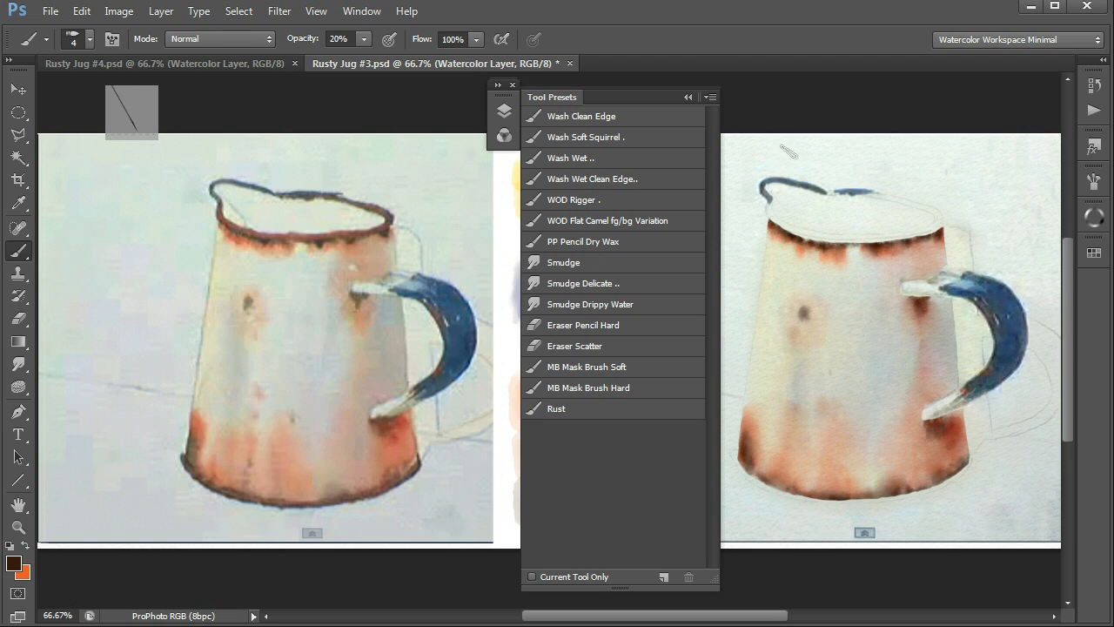
pyautogui.press('F5')
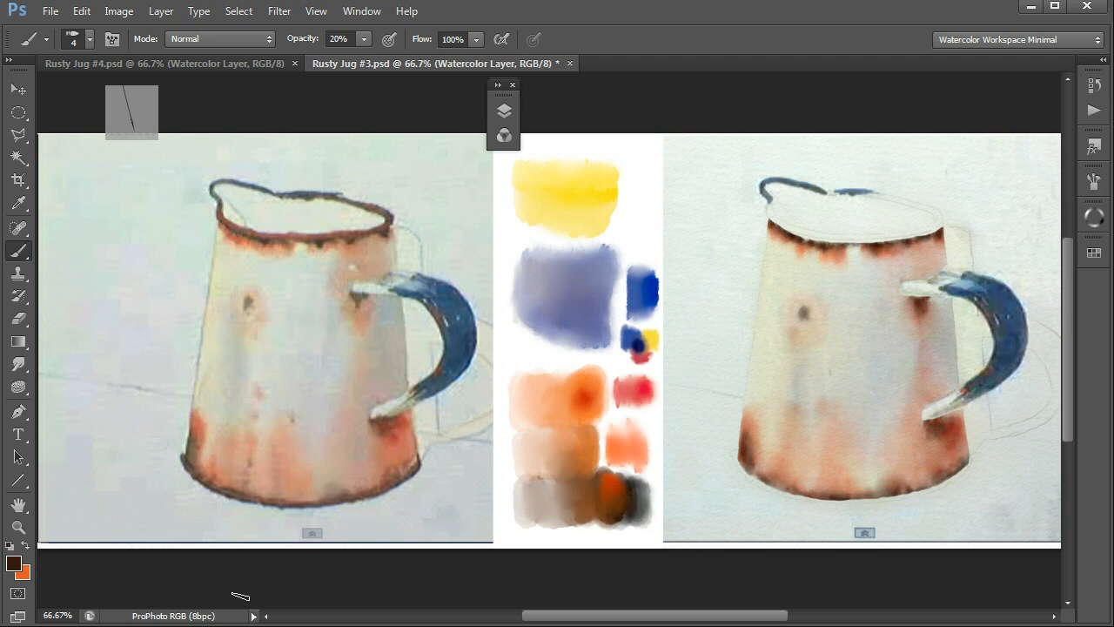
pyautogui.press('x')
pyautogui.moveTo(815, 389); pyautogui.dragTo(817, 392)
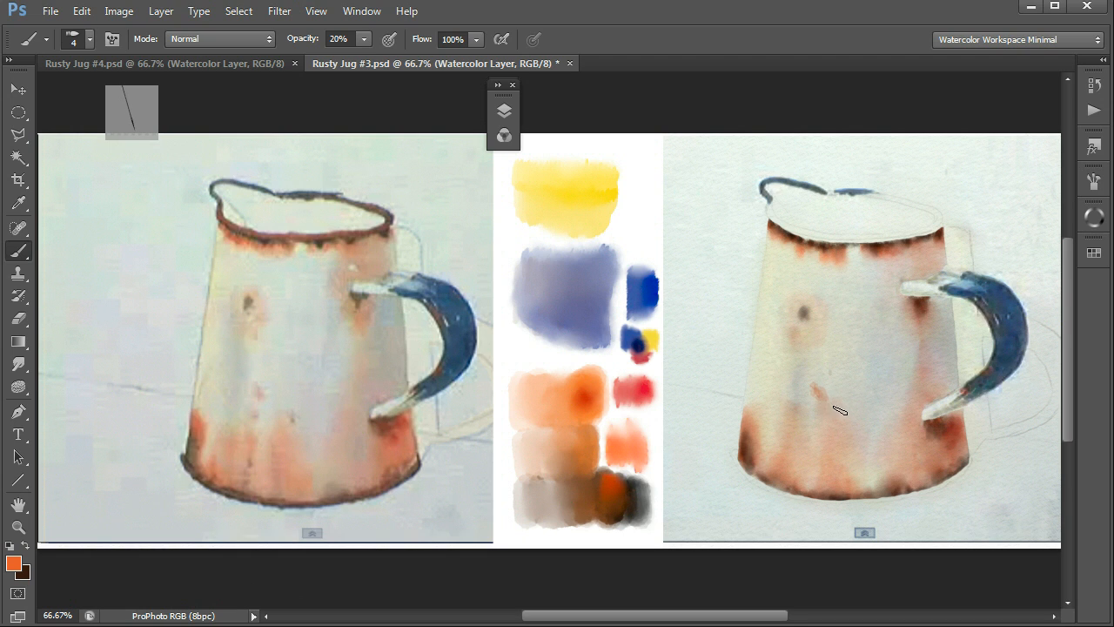
# Review the brush's Scattering settings, and dot more orange and dark-brown rust flecks at 20% opacity across the jug's lower body.
pyautogui.click(1095, 183)
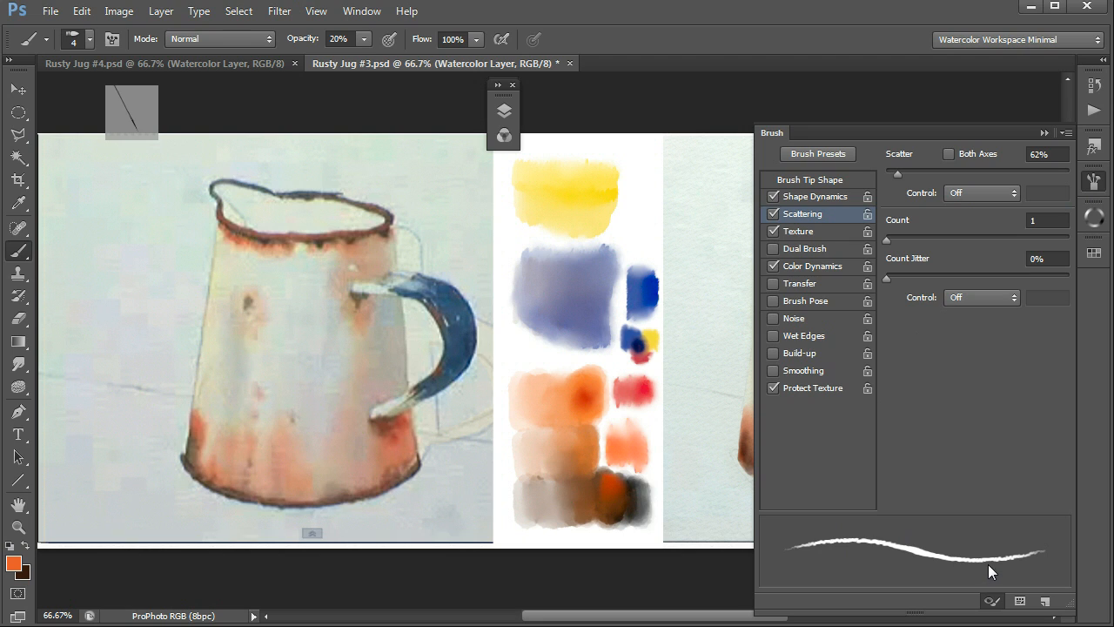
pyautogui.click(1045, 133)
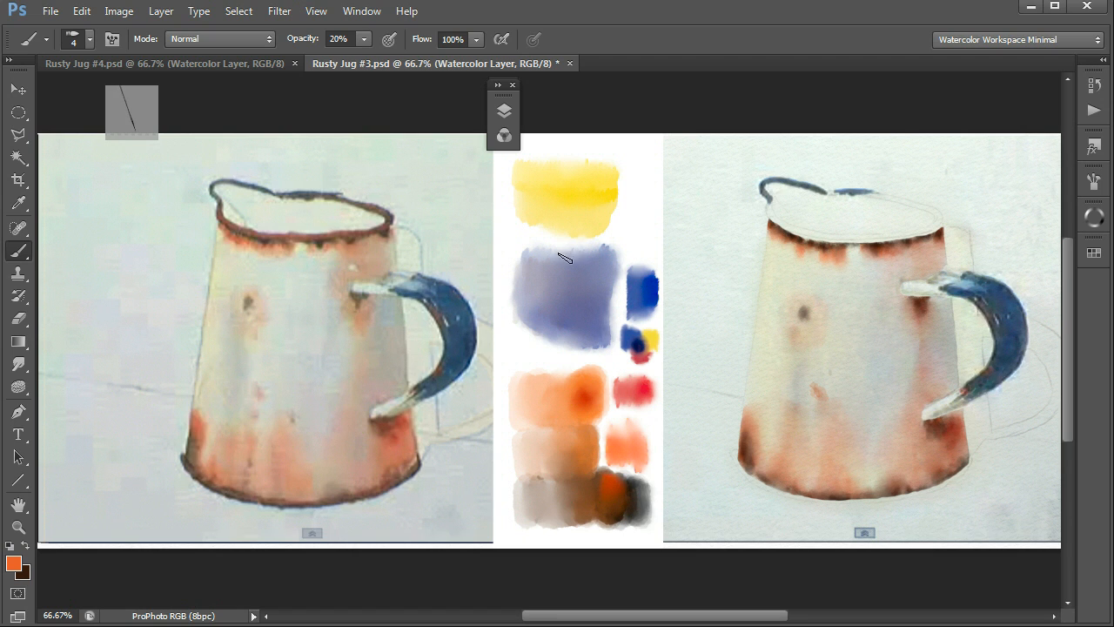
pyautogui.press('F4')
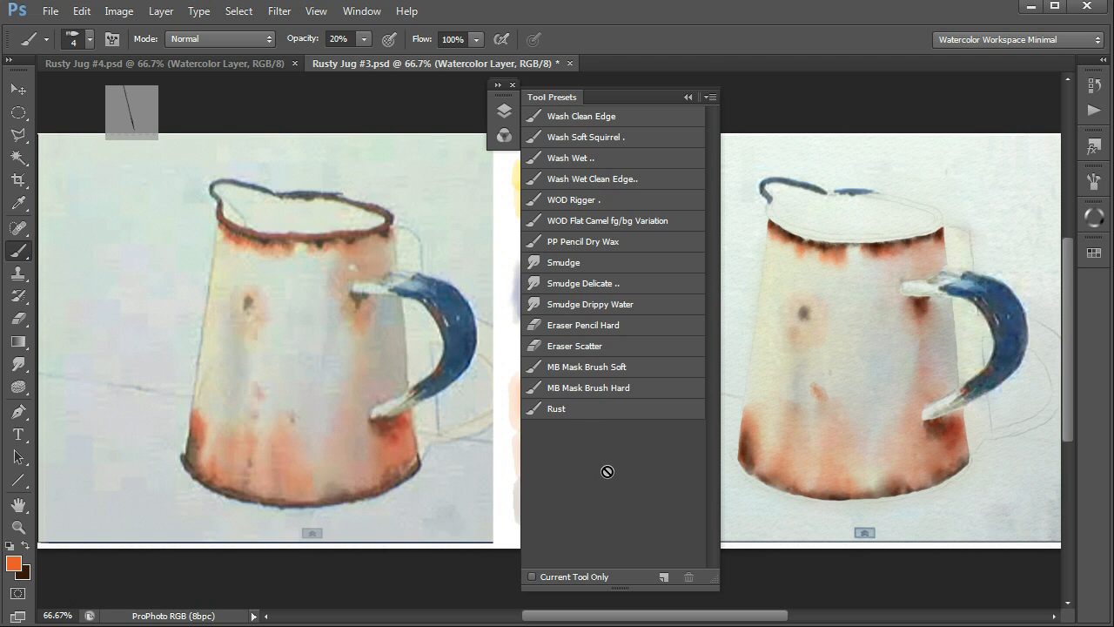
pyautogui.press('F4')
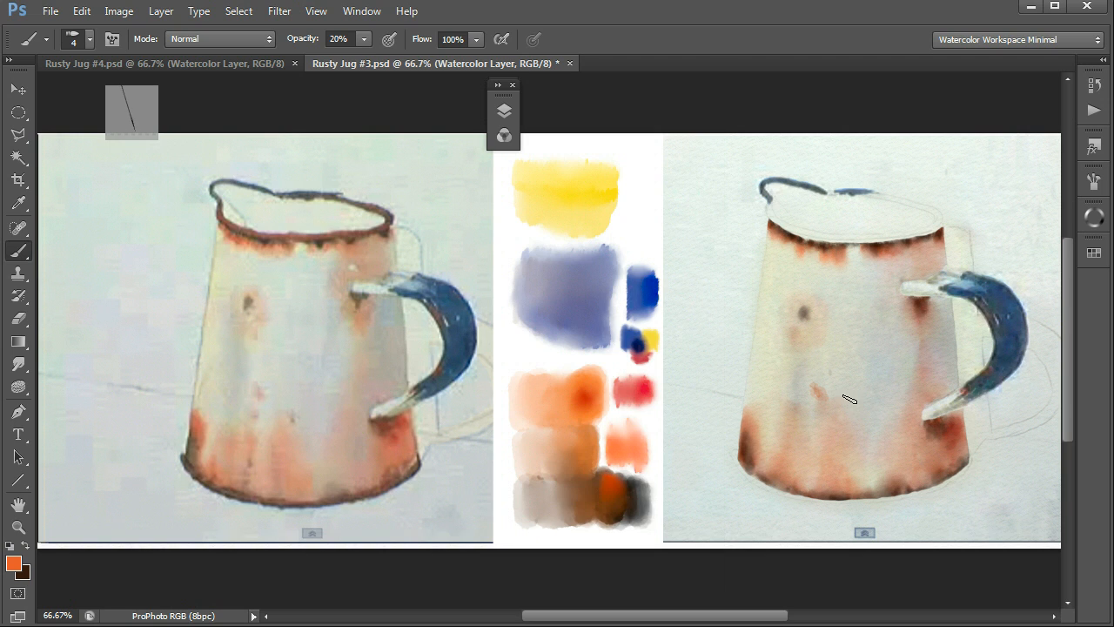
pyautogui.moveTo(818, 417); pyautogui.dragTo(817, 422)
pyautogui.press('x')
pyautogui.click(862, 419)
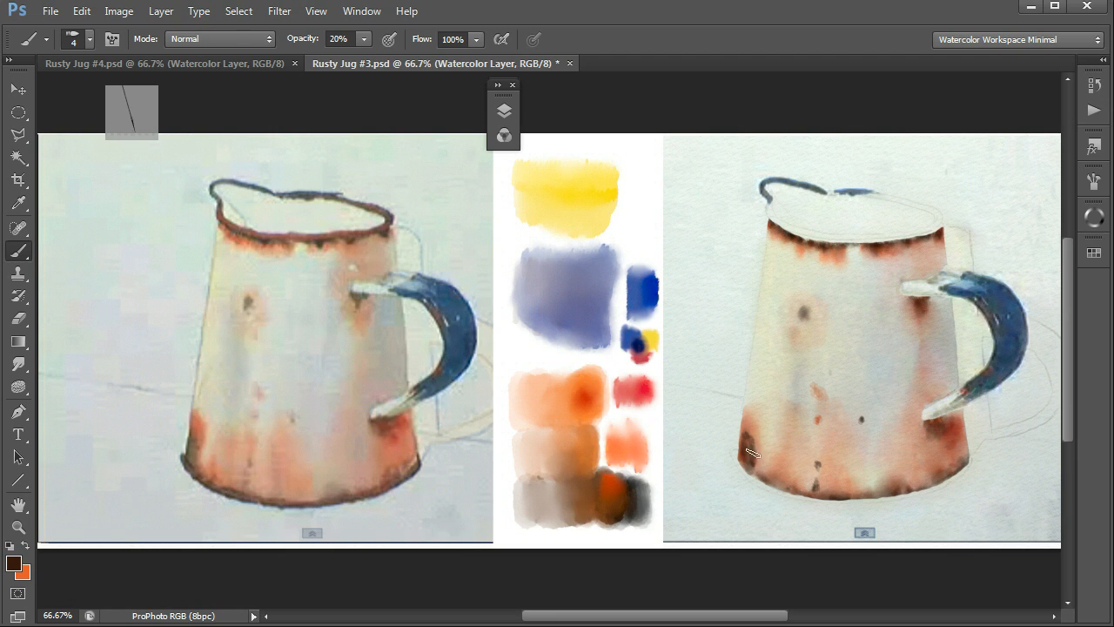
# Darken the lower-left corner of the jug's body with dark brown, and smudge it and the rust flecks at 20% strength.
pyautogui.moveTo(746, 437); pyautogui.dragTo(751, 461)
pyautogui.press('r')
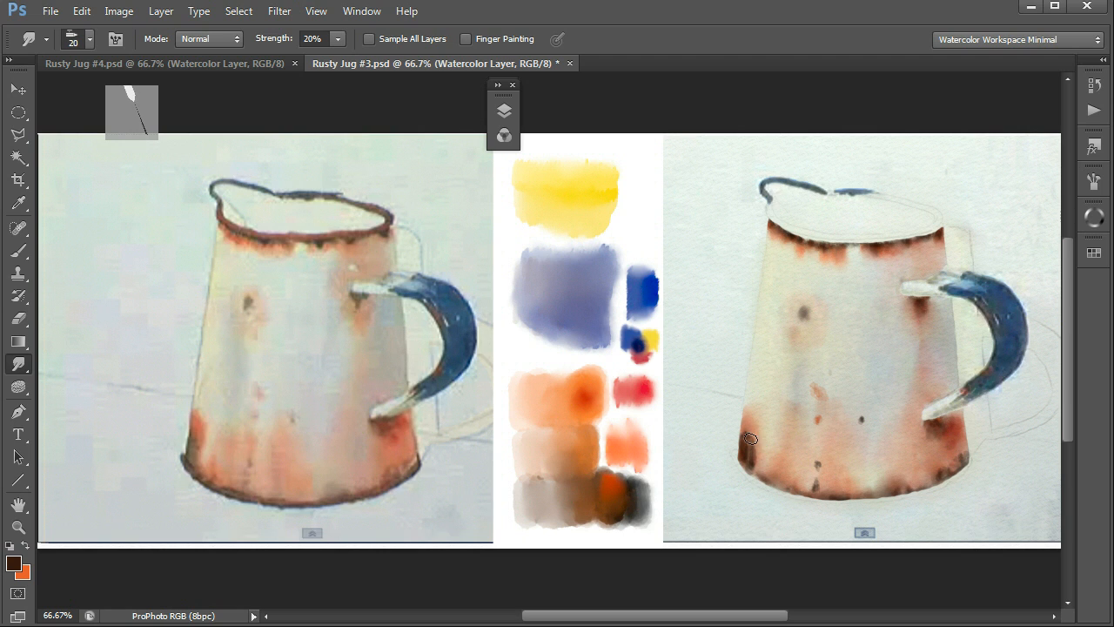
pyautogui.moveTo(746, 451)
pyautogui.mouseDown()
pyautogui.moveTo(744, 466)
pyautogui.moveTo(754, 433)
pyautogui.mouseUp()
pyautogui.moveTo(817, 466); pyautogui.dragTo(819, 487)
pyautogui.moveTo(822, 421); pyautogui.dragTo(819, 418)
pyautogui.moveTo(859, 418); pyautogui.dragTo(860, 426)
# Load the Wash Wet preset and glaze sampled blue-violet over the right side of the jug's body at 20% opacity.
pyautogui.press('b')
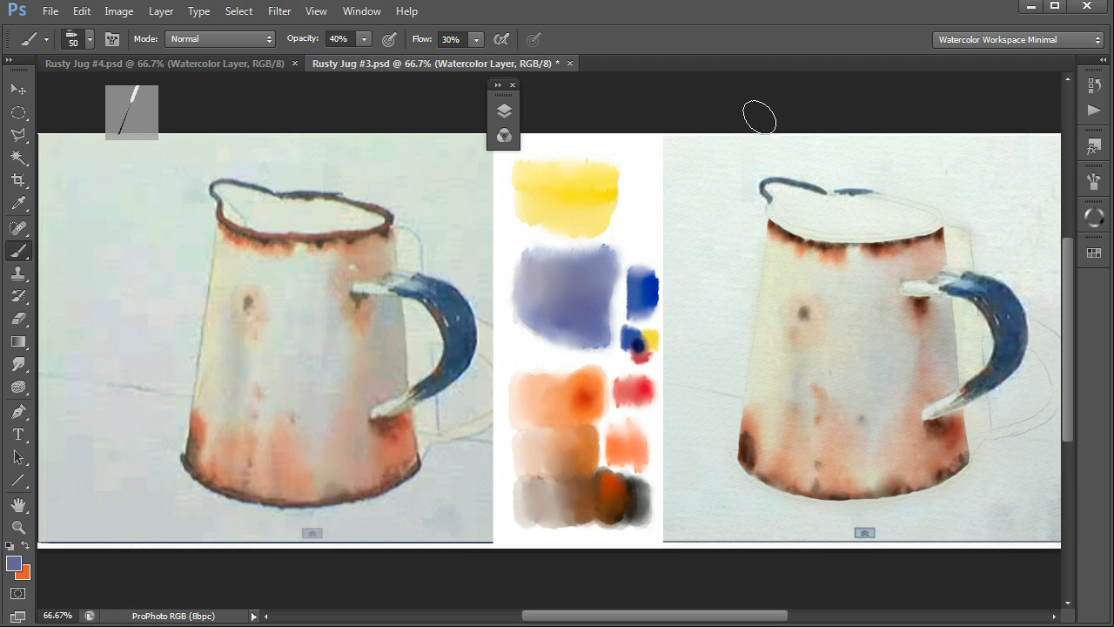
pyautogui.press('F5')
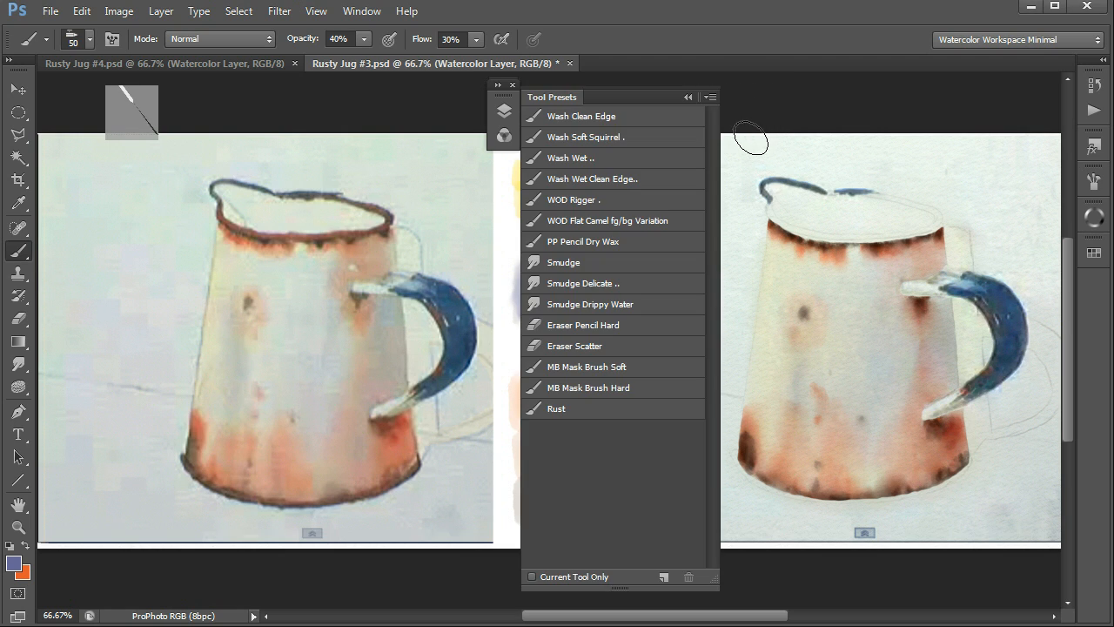
pyautogui.click(584, 162)
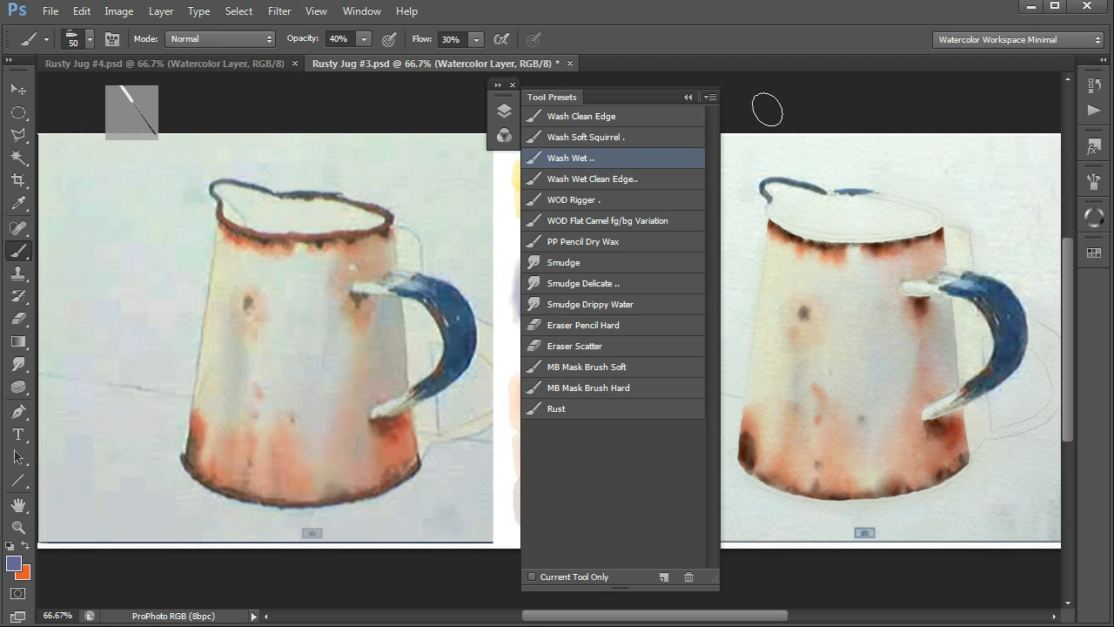
pyautogui.press('F5')
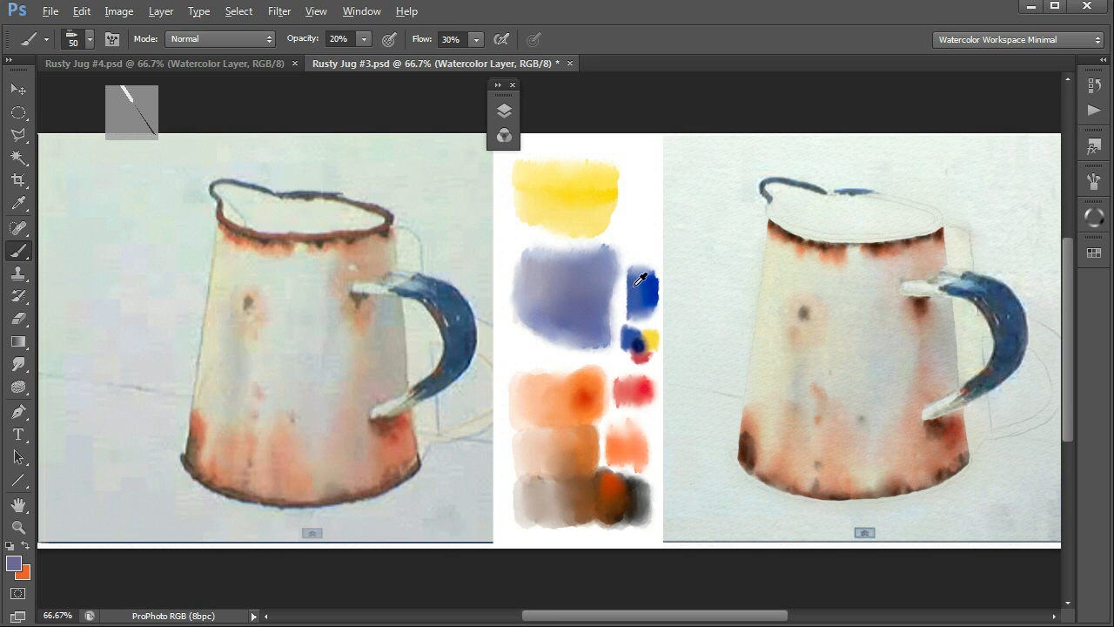
pyautogui.keyDown('alt'); pyautogui.click(552, 290); pyautogui.keyUp('alt')
pyautogui.moveTo(945, 316)
pyautogui.mouseDown()
pyautogui.moveTo(947, 392)
pyautogui.moveTo(927, 307)
pyautogui.mouseUp()
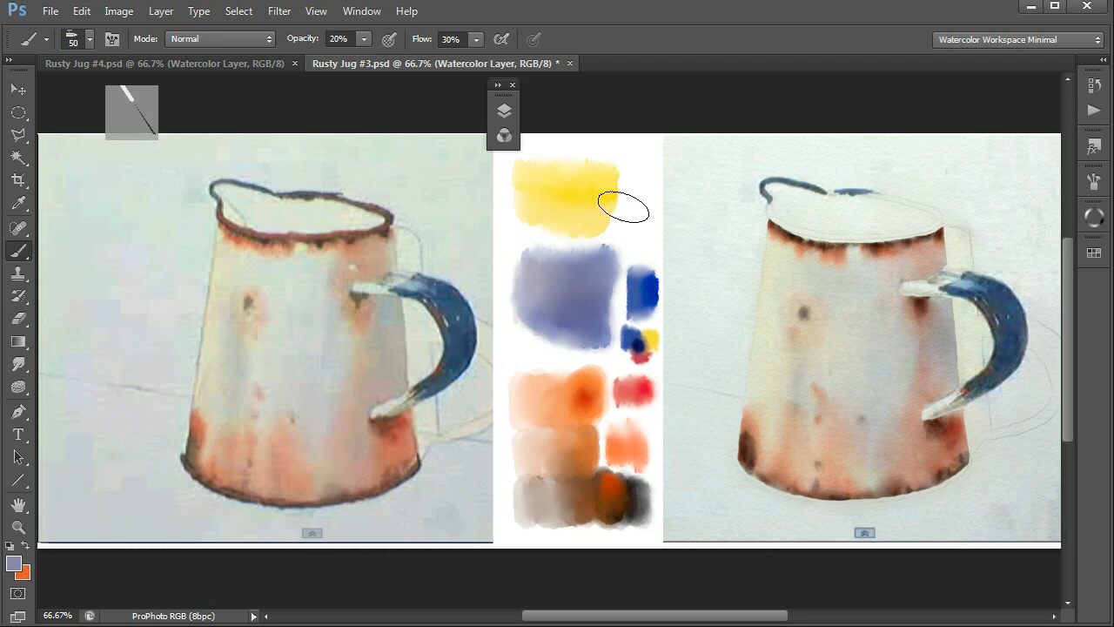
# Glaze sampled yellow over the body's left edge and the upper rust gap, and layer blue-violet streaks left of centre at 20% and 30% opacity.
pyautogui.keyDown('alt'); pyautogui.click(585, 195); pyautogui.keyUp('alt')
pyautogui.moveTo(753, 362)
pyautogui.mouseDown()
pyautogui.moveTo(746, 413)
pyautogui.moveTo(765, 239)
pyautogui.moveTo(748, 418)
pyautogui.moveTo(756, 392)
pyautogui.mouseUp()
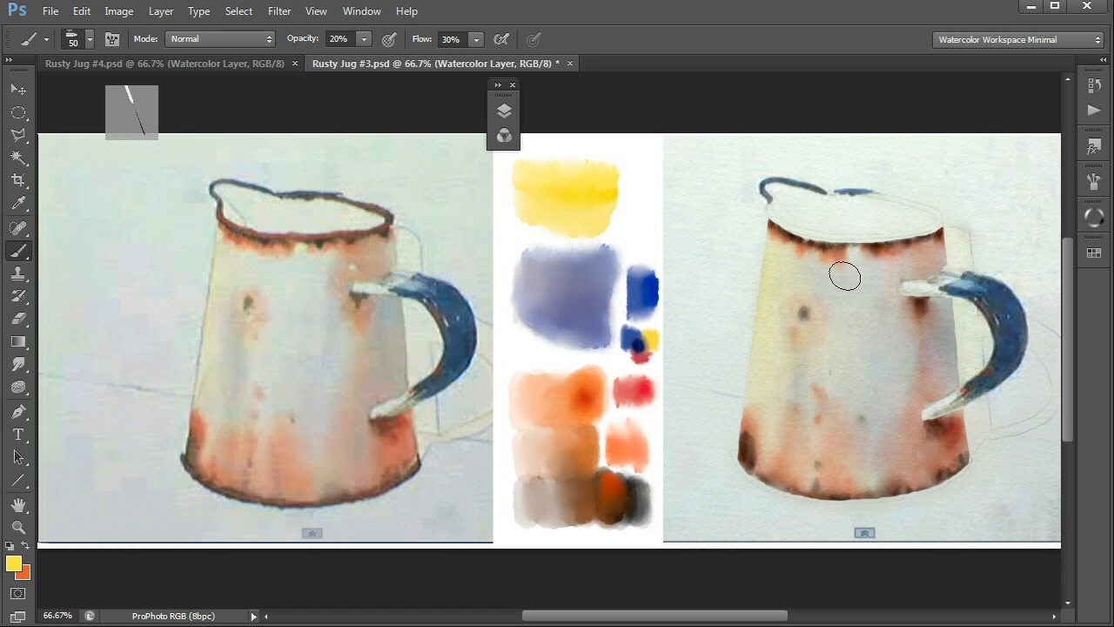
pyautogui.press('[')
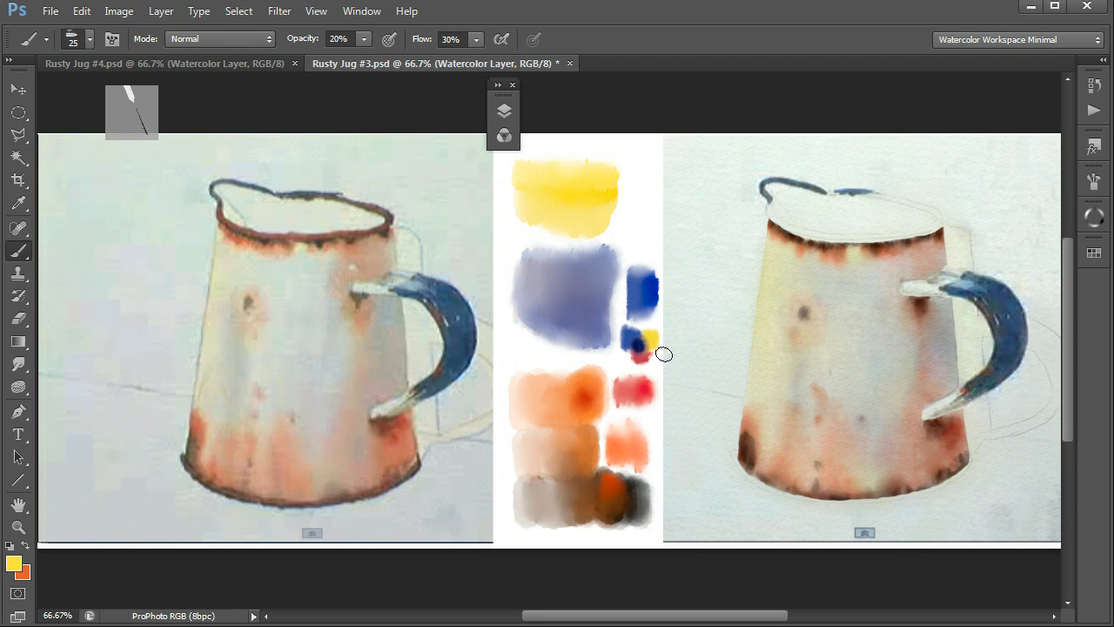
pyautogui.keyDown('alt'); pyautogui.click(592, 294); pyautogui.keyUp('alt')
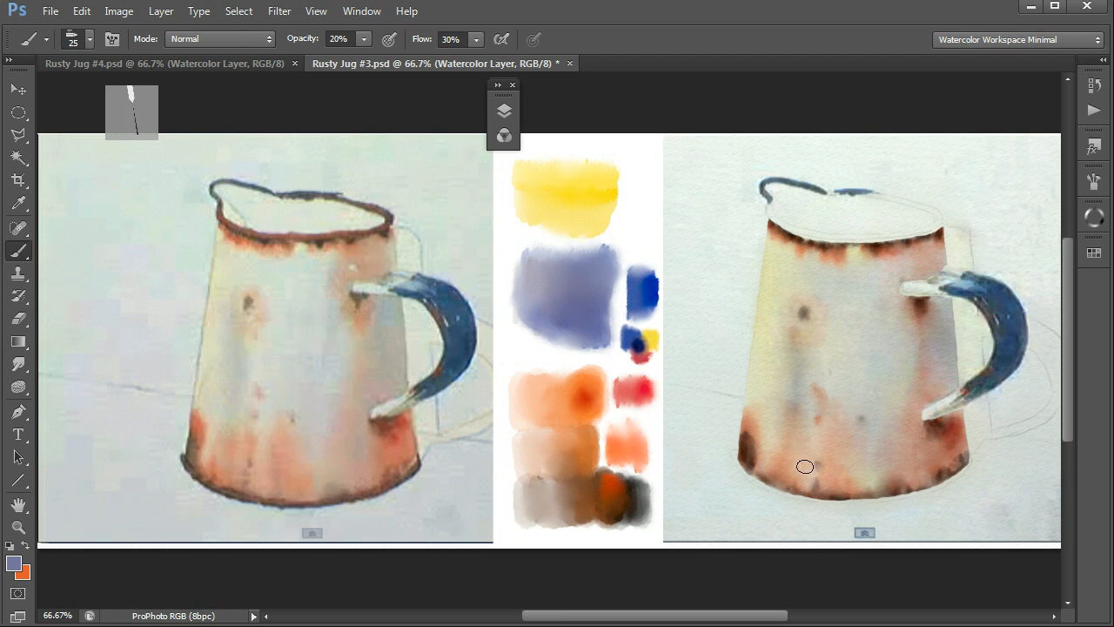
pyautogui.press('3')
# Pick orange-red as the foreground color and load the Wash Wet Clean Edge preset at 30% opacity.
pyautogui.keyDown('alt'); pyautogui.click(834, 437); pyautogui.keyUp('alt')
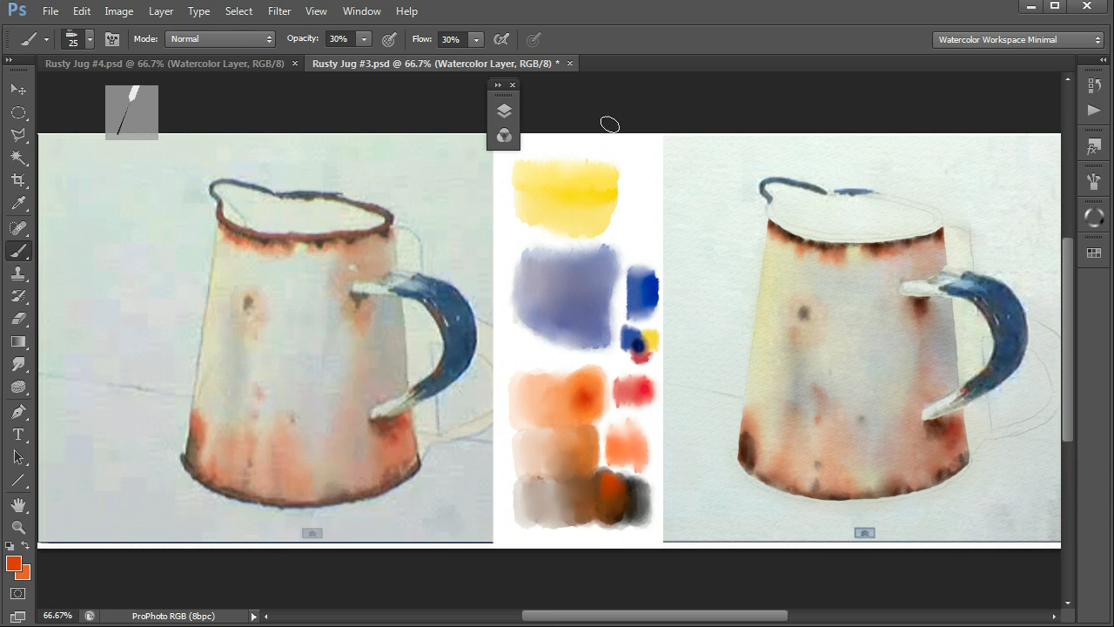
pyautogui.press('F3')
pyautogui.click(570, 157)
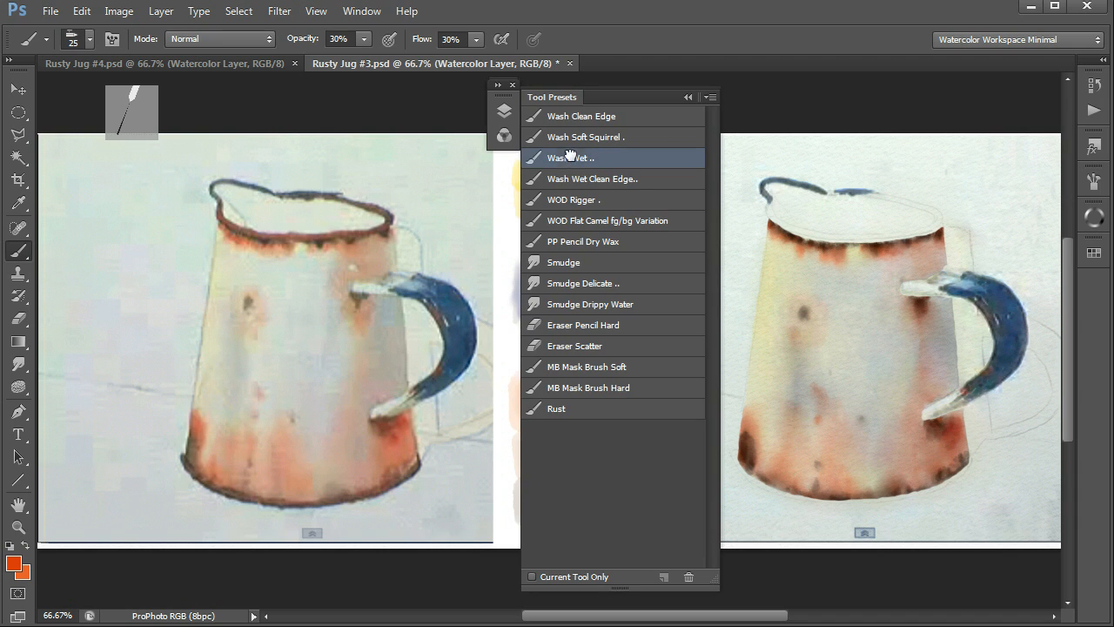
pyautogui.press('F3')
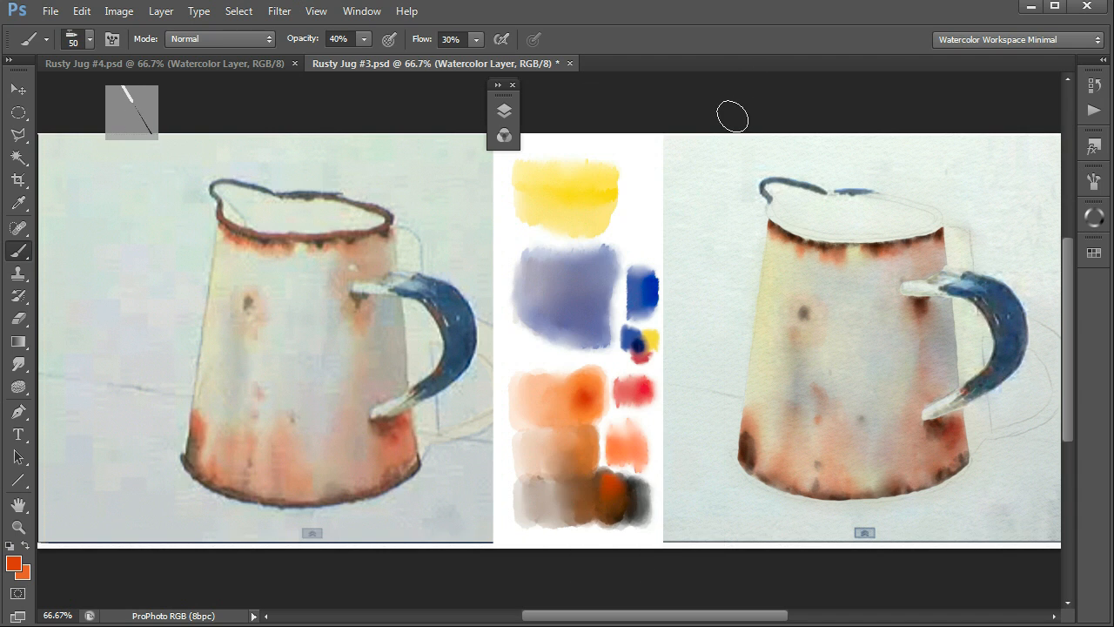
pyautogui.press('F3')
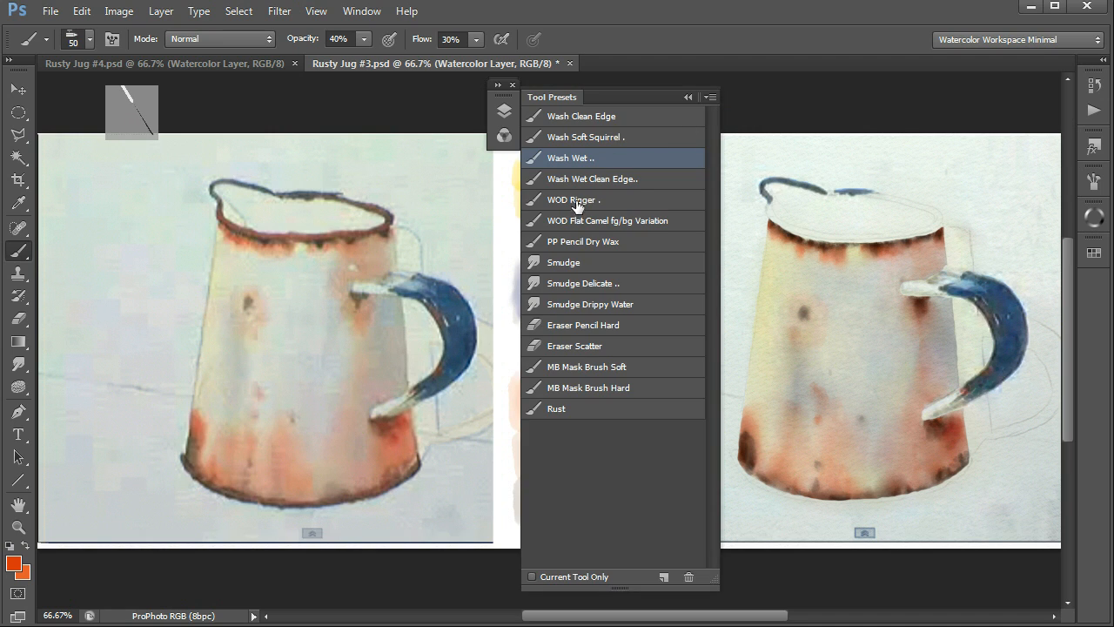
pyautogui.click(627, 183)
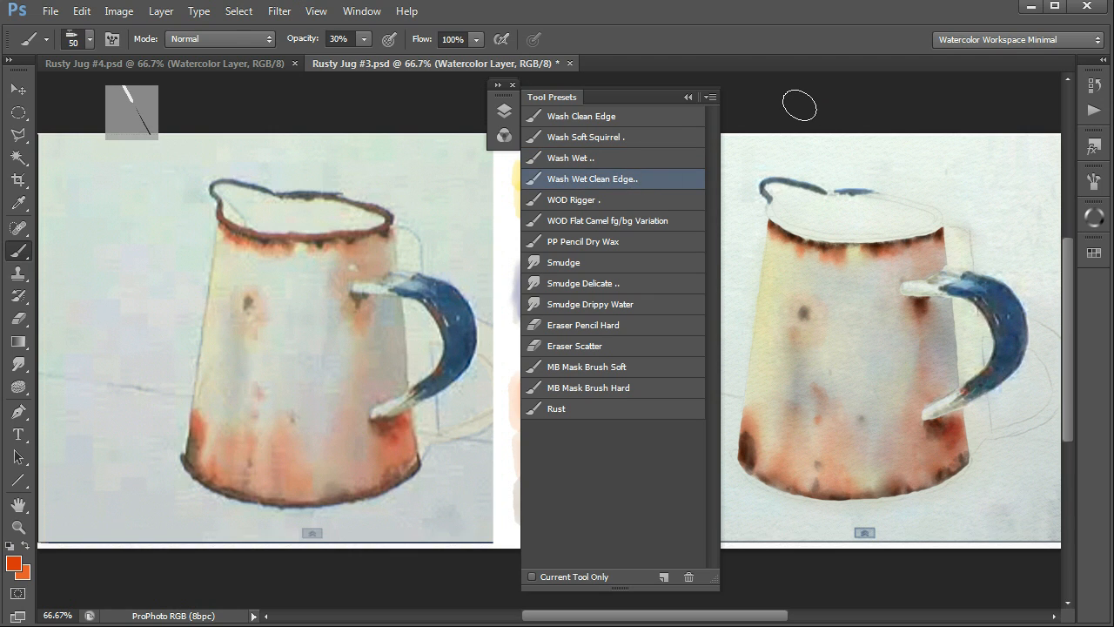
pyautogui.press('F3')
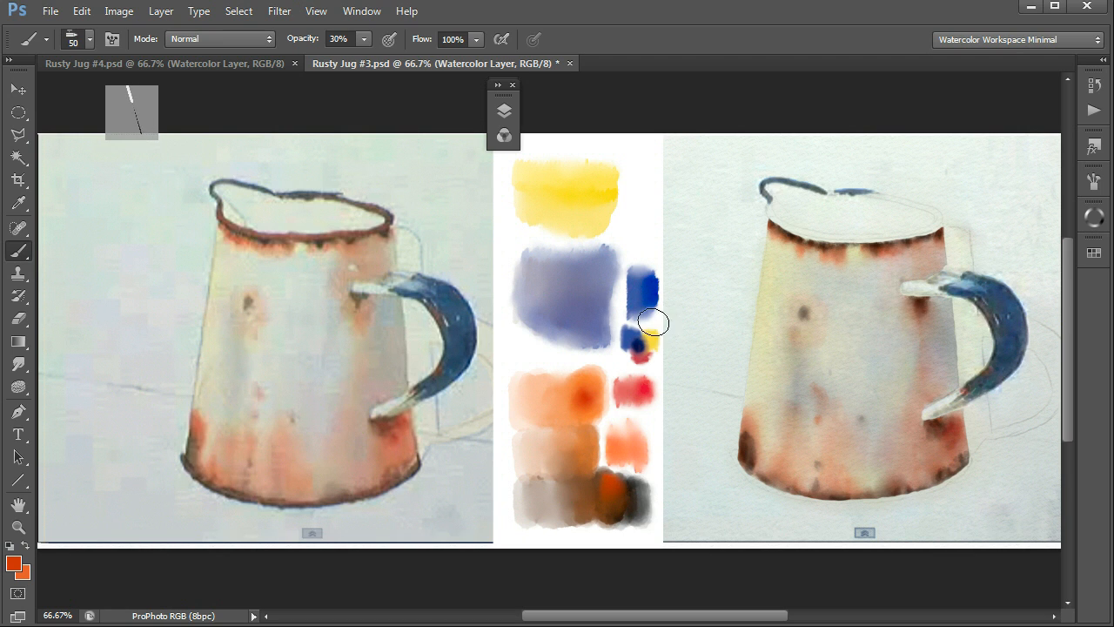
pyautogui.moveTo(818, 248); pyautogui.dragTo(836, 258)
pyautogui.moveTo(905, 301)
pyautogui.mouseDown()
pyautogui.moveTo(903, 323)
pyautogui.moveTo(925, 324)
pyautogui.moveTo(916, 329)
pyautogui.mouseUp()
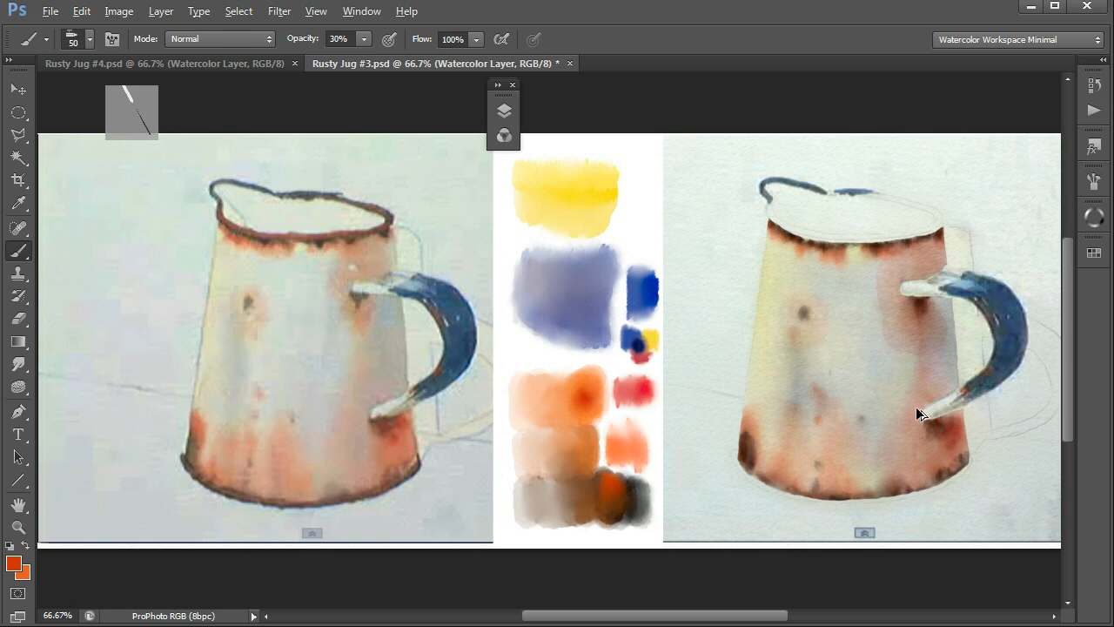
pyautogui.hotkey('ctrl', 'z')
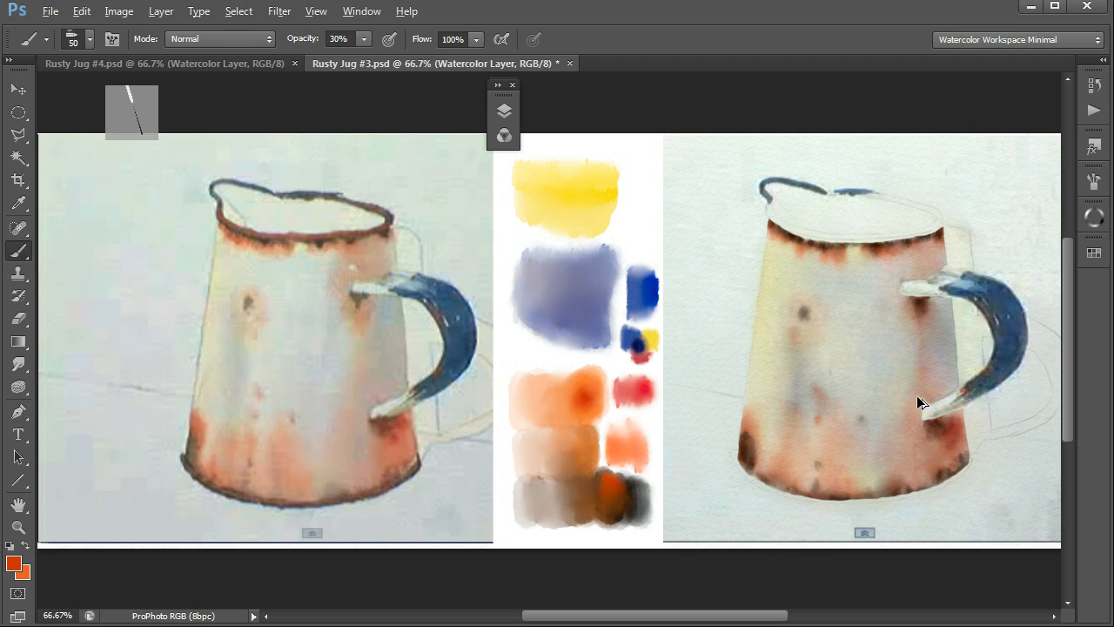
# Load the Wash Wet preset and glaze orange-red over the jug's body at 20% opacity.
pyautogui.press('F5')
pyautogui.click(572, 165)
pyautogui.press('2')
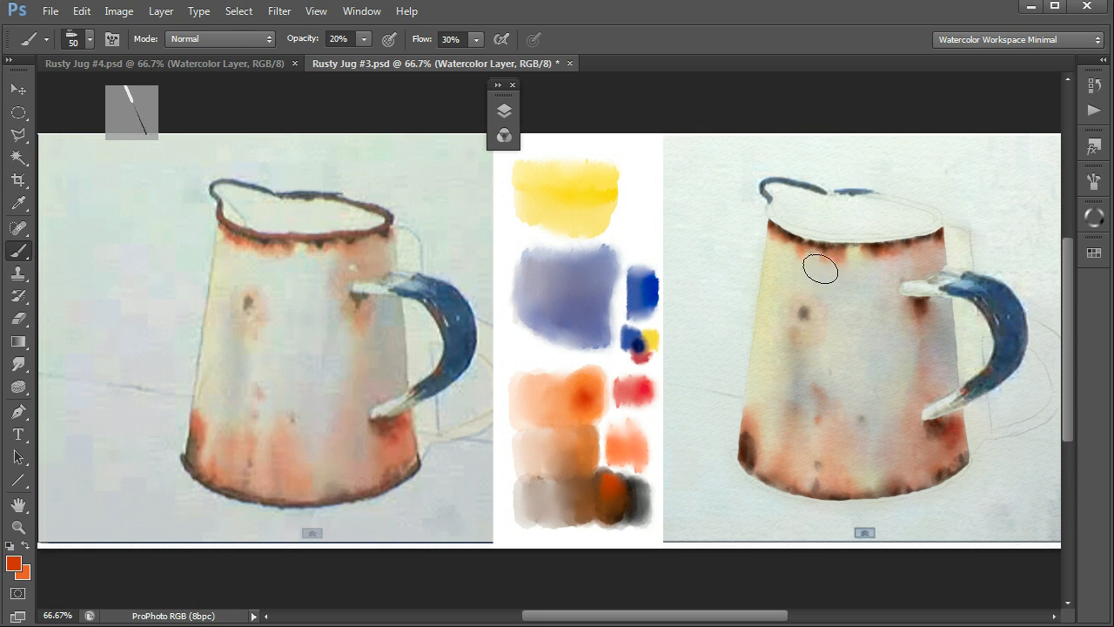
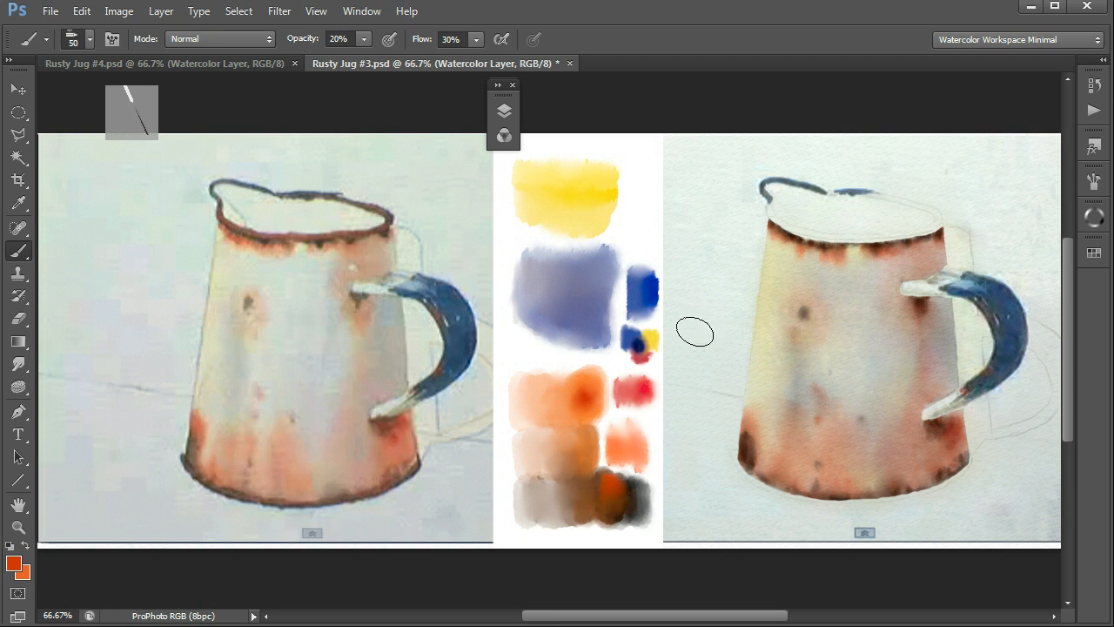
# Soften the orange-red glazes on the jug's body with the Smudge Drippy Water preset at 10% strength.
pyautogui.press('F4')
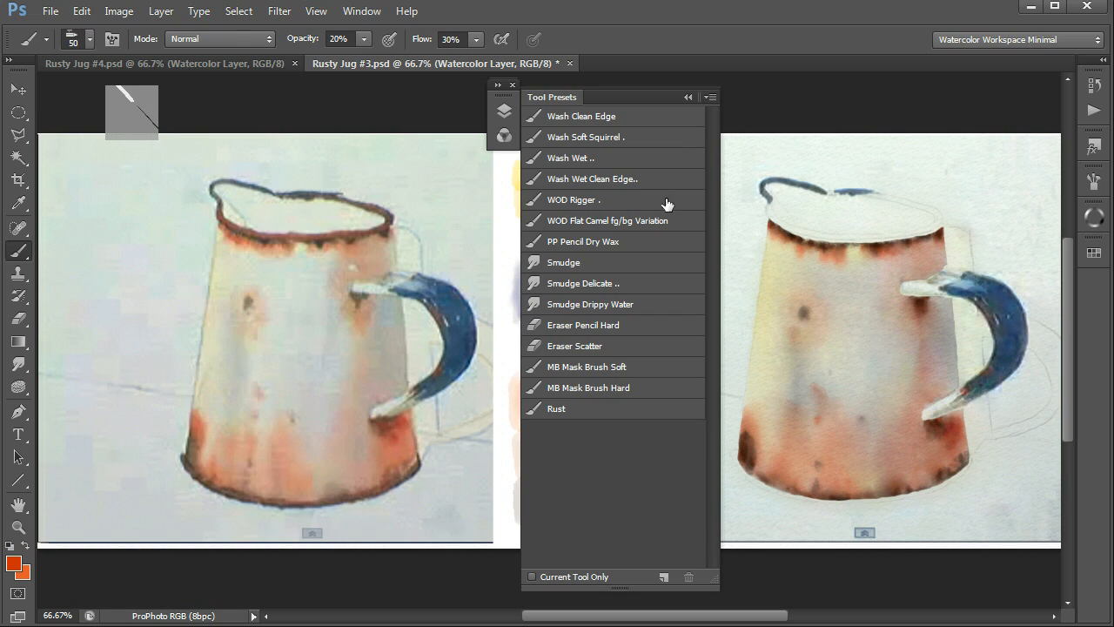
pyautogui.click(587, 305)
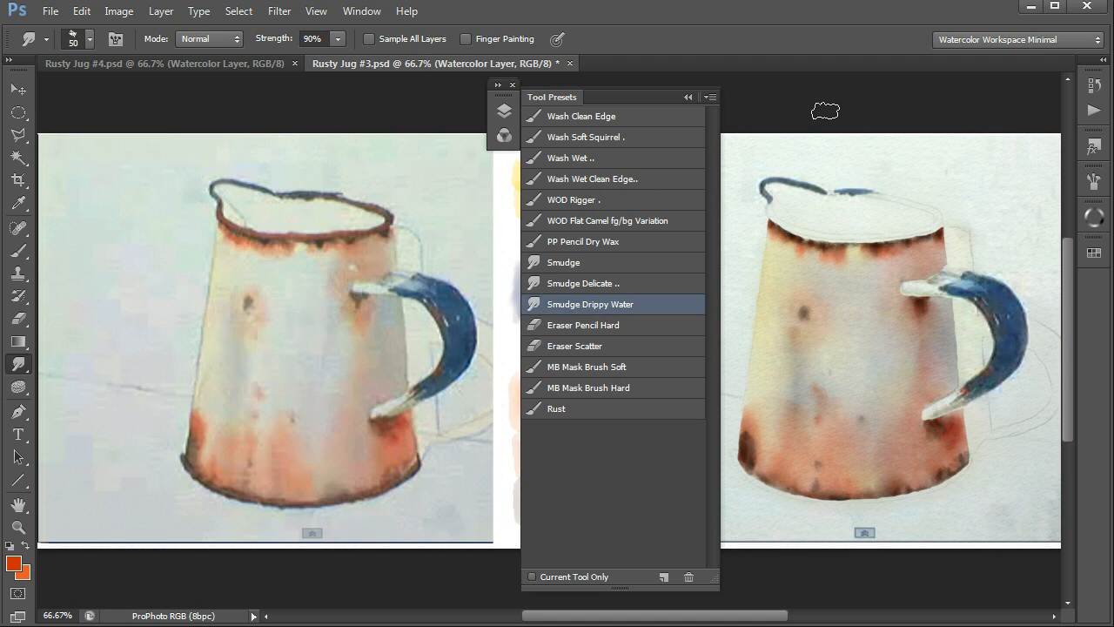
pyautogui.press('F4')
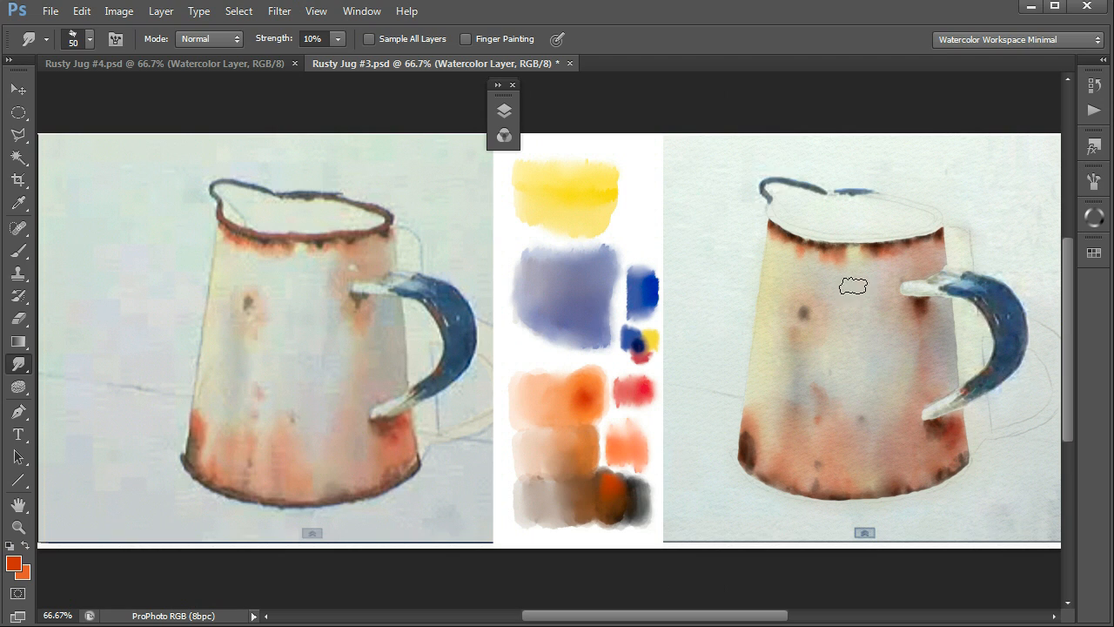
pyautogui.press('1')
pyautogui.press('e')
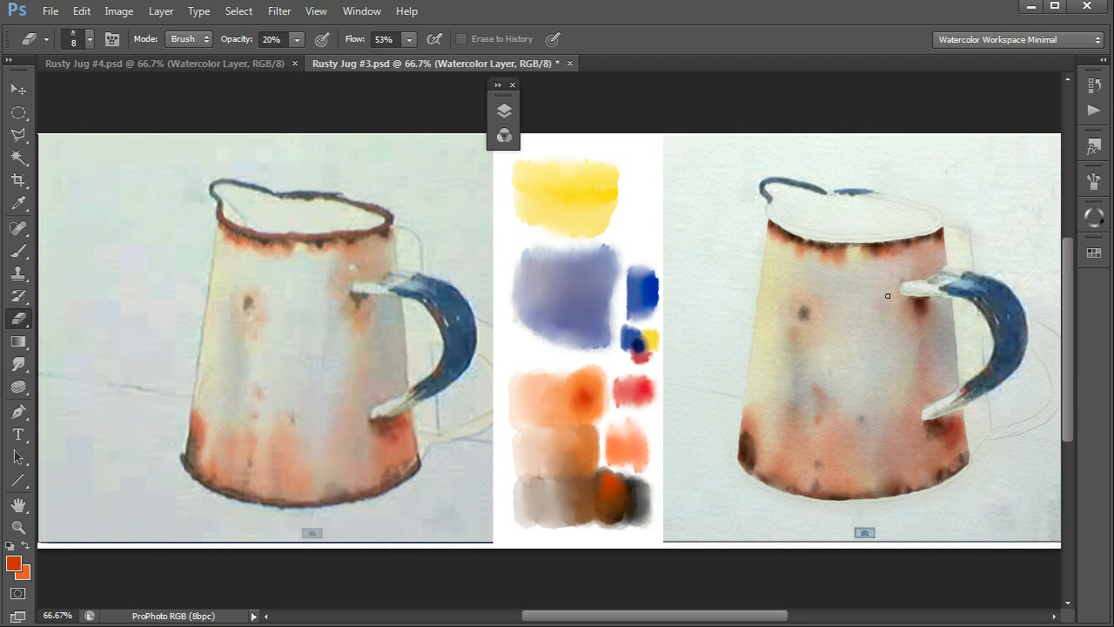
pyautogui.press('b')
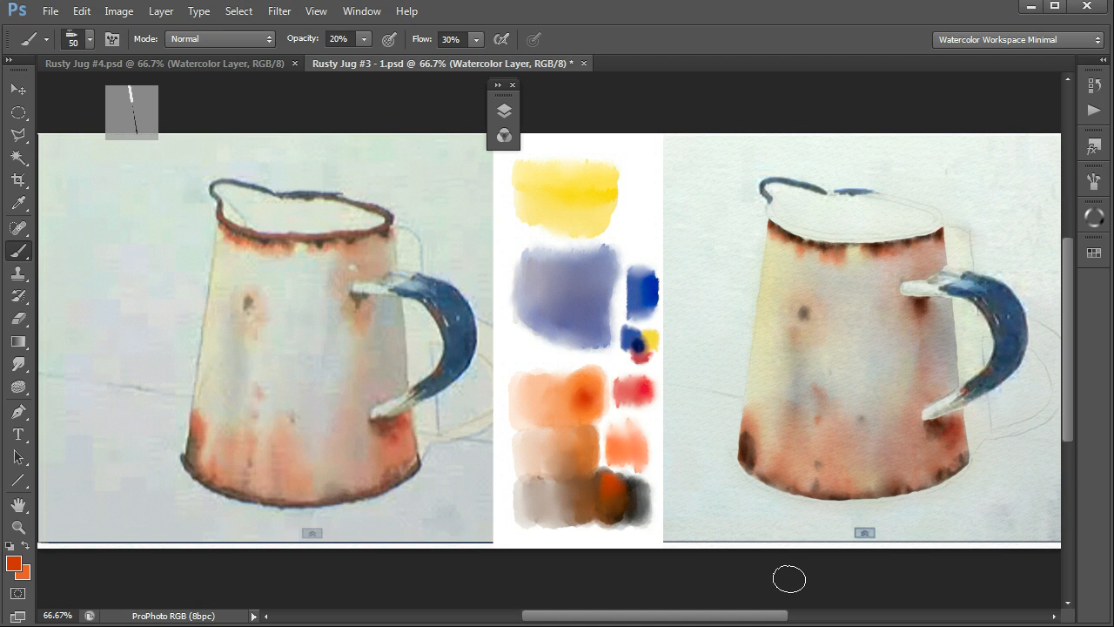
# Check what the top and second-lowest watercolor layers of the Jug Body group contribute by hiding and showing each one.
pyautogui.press('F7')
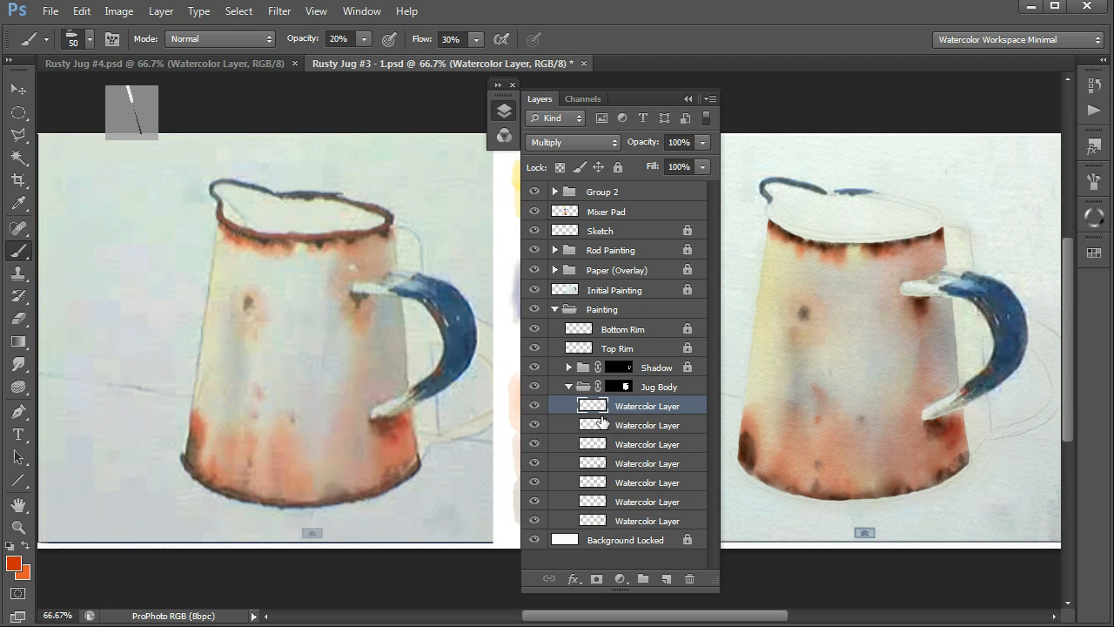
pyautogui.click(535, 406)
pyautogui.click(534, 405)
pyautogui.moveTo(653, 145); pyautogui.dragTo(632, 147)
pyautogui.click(534, 502)
pyautogui.click(535, 502)
# Merge all the watercolor layers in the Jug Body group into one layer and check it by hiding and showing it.
pyautogui.hotkey('ctrl', 'e')
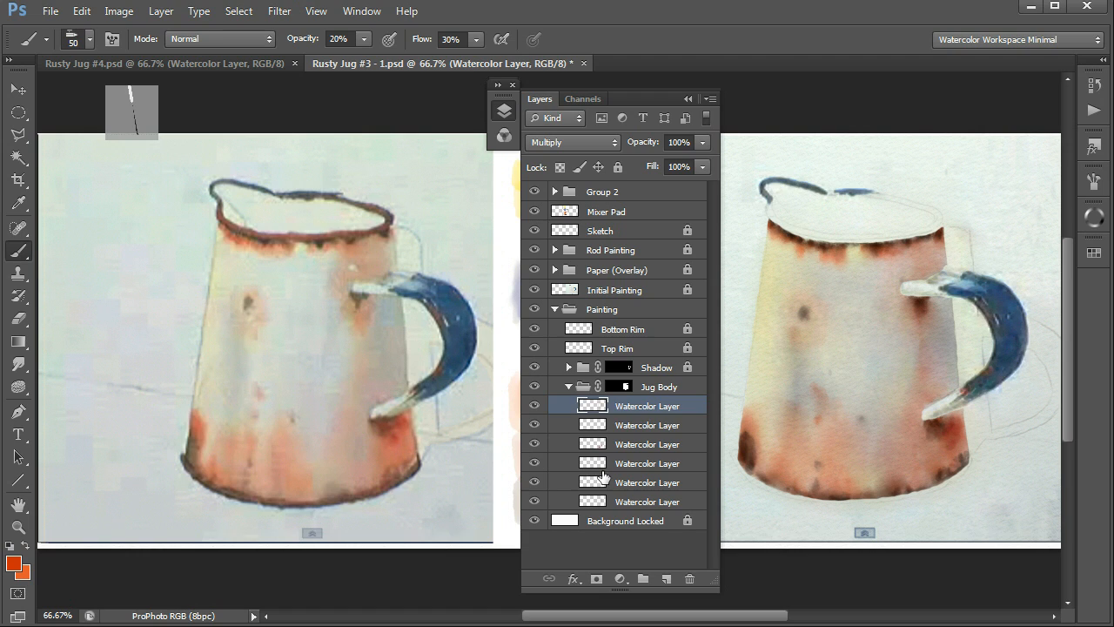
pyautogui.hotkey('ctrl', 'e')
pyautogui.hotkey('ctrl', 'e')
pyautogui.hotkey('ctrl', 'e')
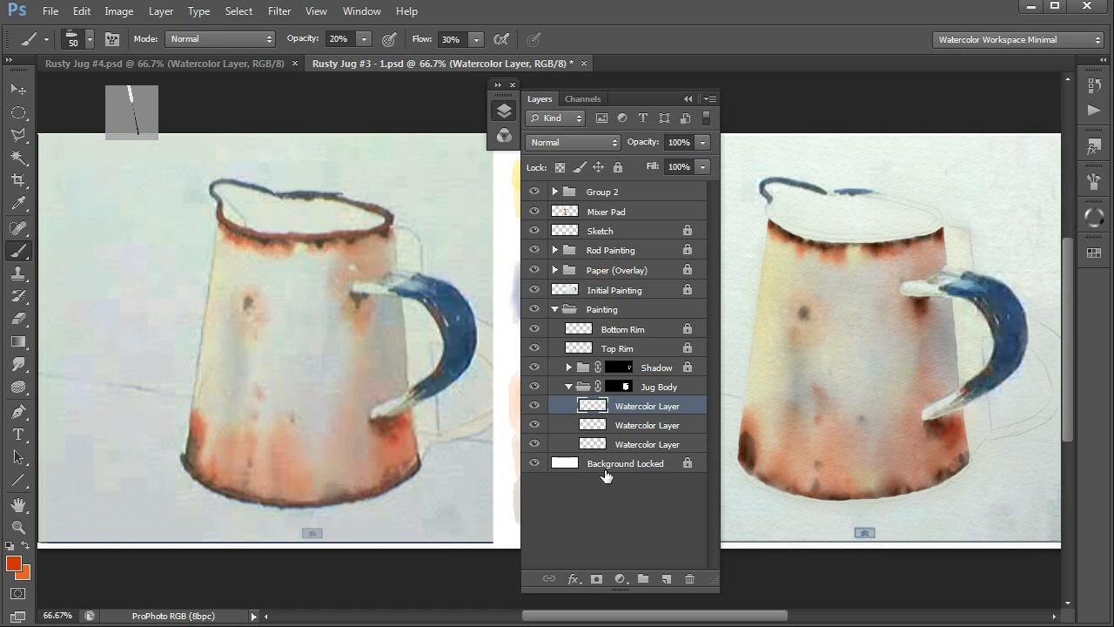
pyautogui.hotkey('ctrl', 'e')
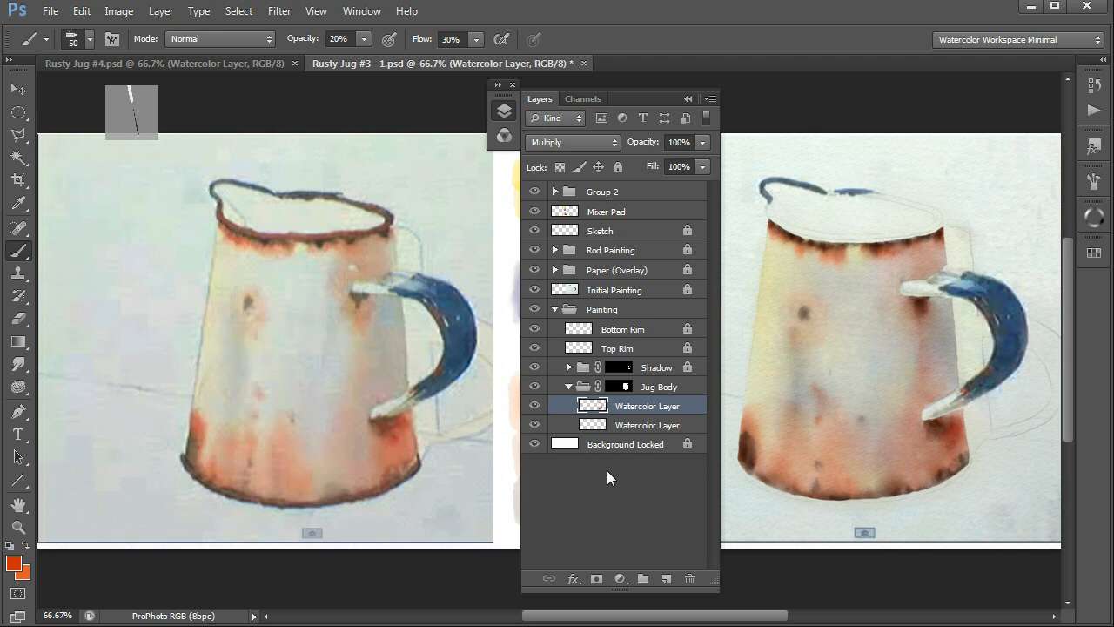
pyautogui.hotkey('ctrl', 'e')
pyautogui.click(534, 406)
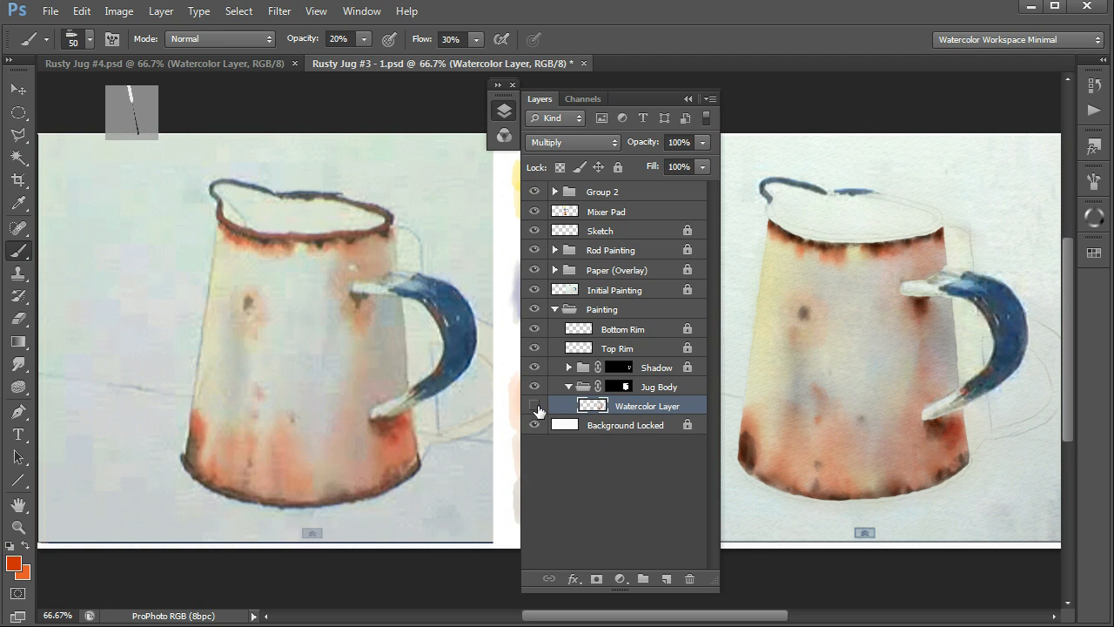
pyautogui.click(534, 405)
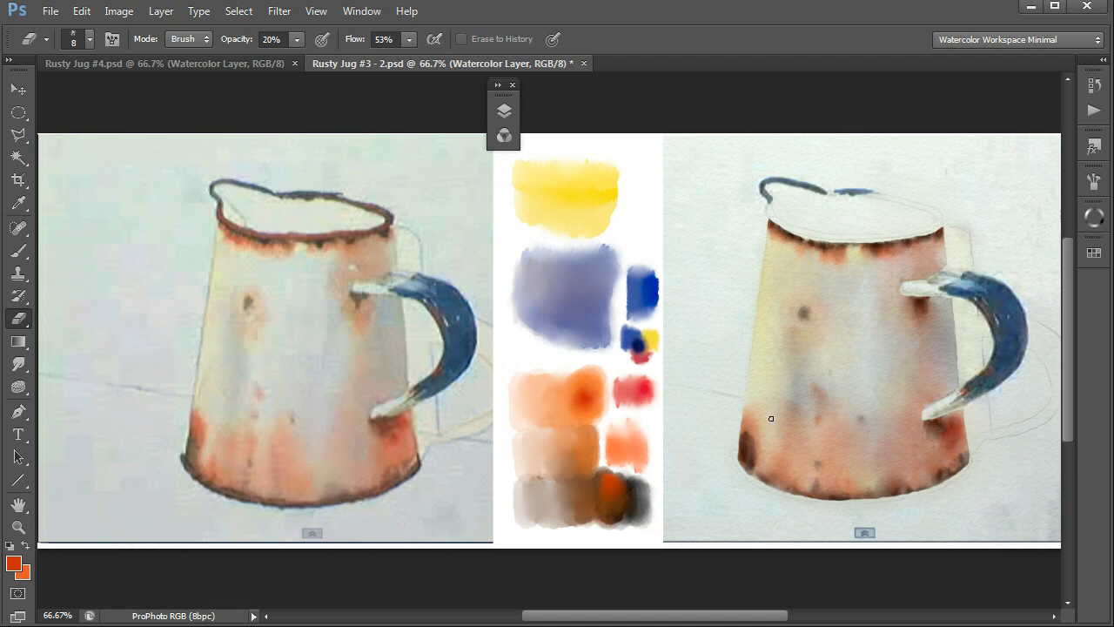
# Lighten the dark rust patch at the body's lower-left corner with the eraser, and switch to smudging at 10% strength.
pyautogui.moveTo(746, 458); pyautogui.dragTo(746, 451)
pyautogui.hotkey('ctrl', 'z')
pyautogui.press('r')
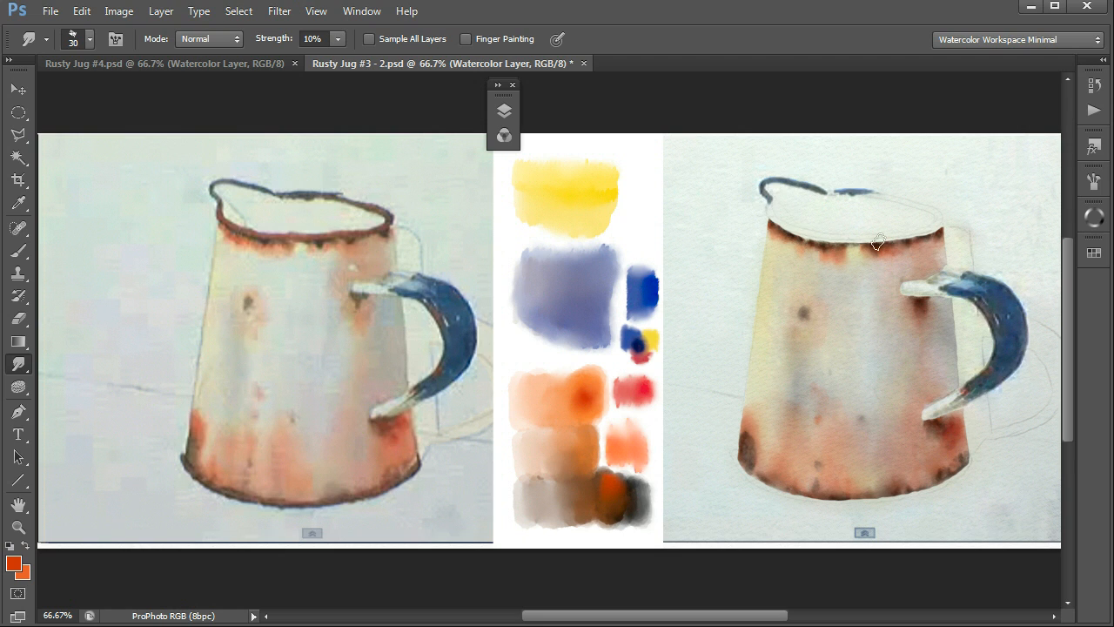
# Collapse and lock the Jug Body group, and unlock the Top Rim layer for painting.
pyautogui.press('F7')
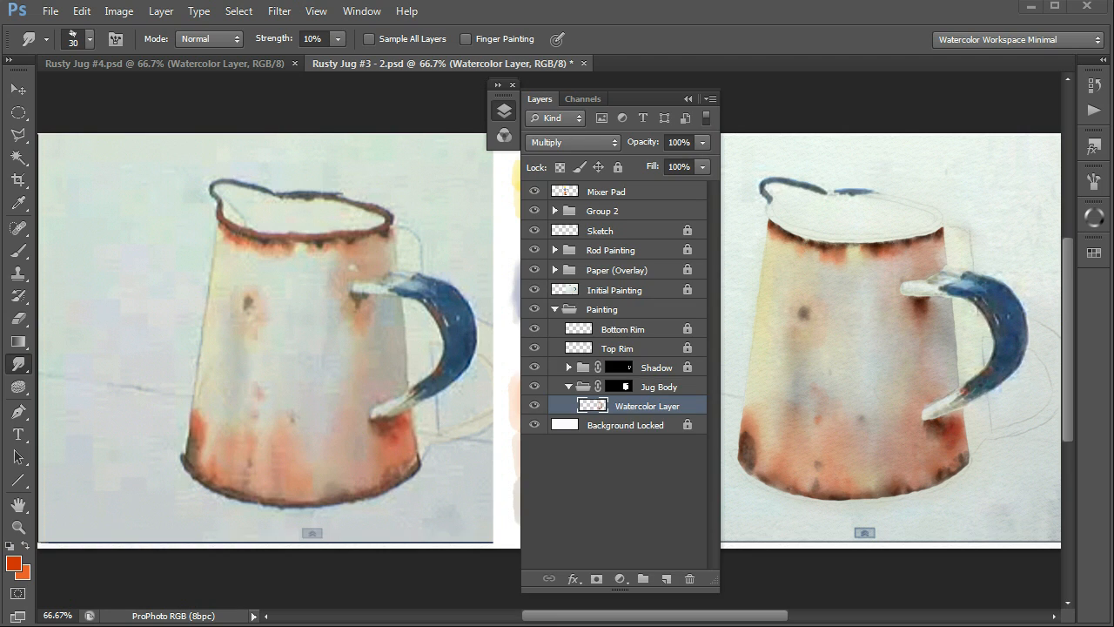
pyautogui.click(568, 386)
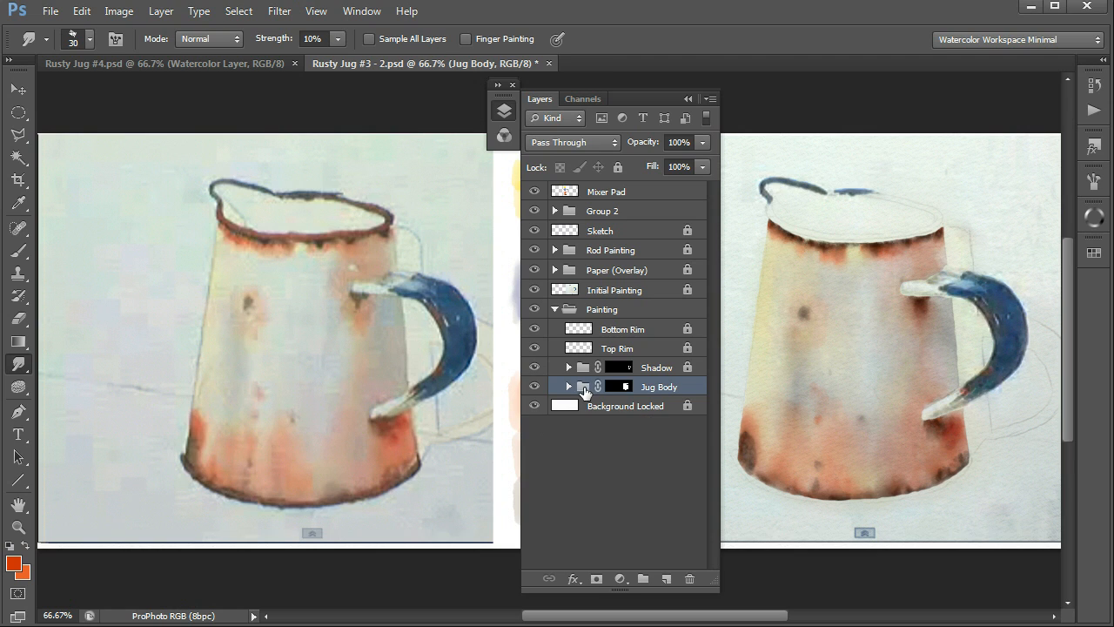
pyautogui.click(618, 167)
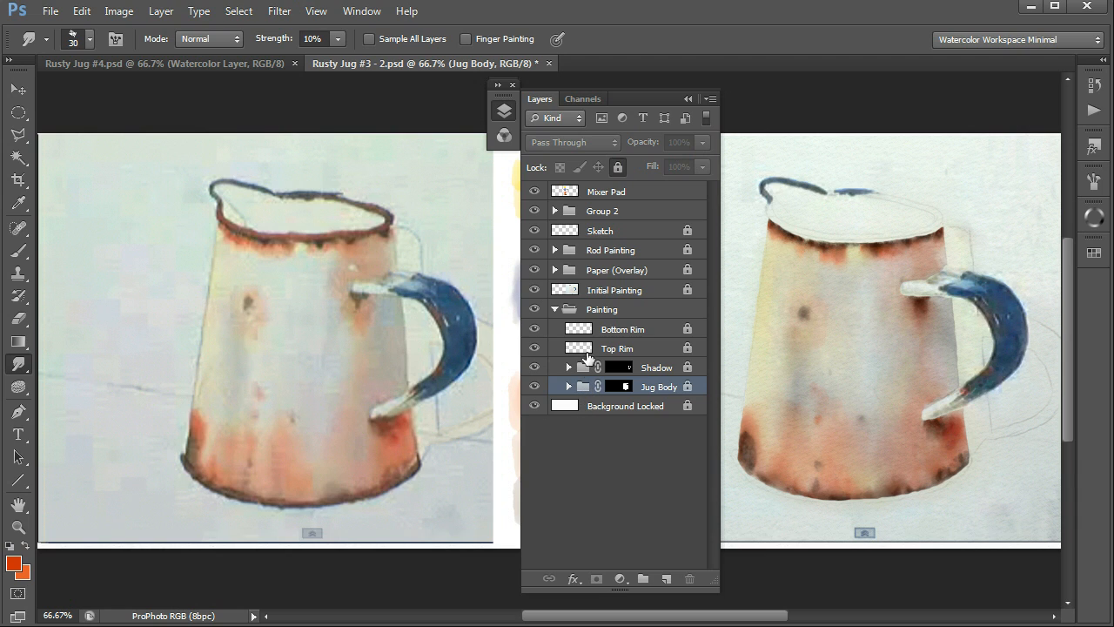
pyautogui.click(586, 351)
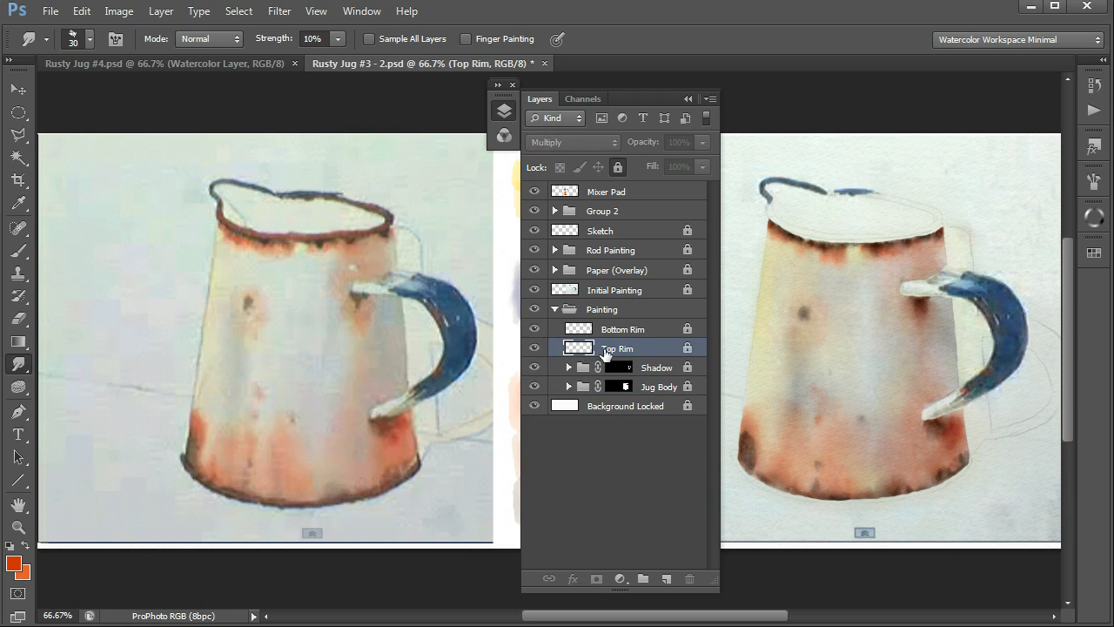
pyautogui.click(619, 167)
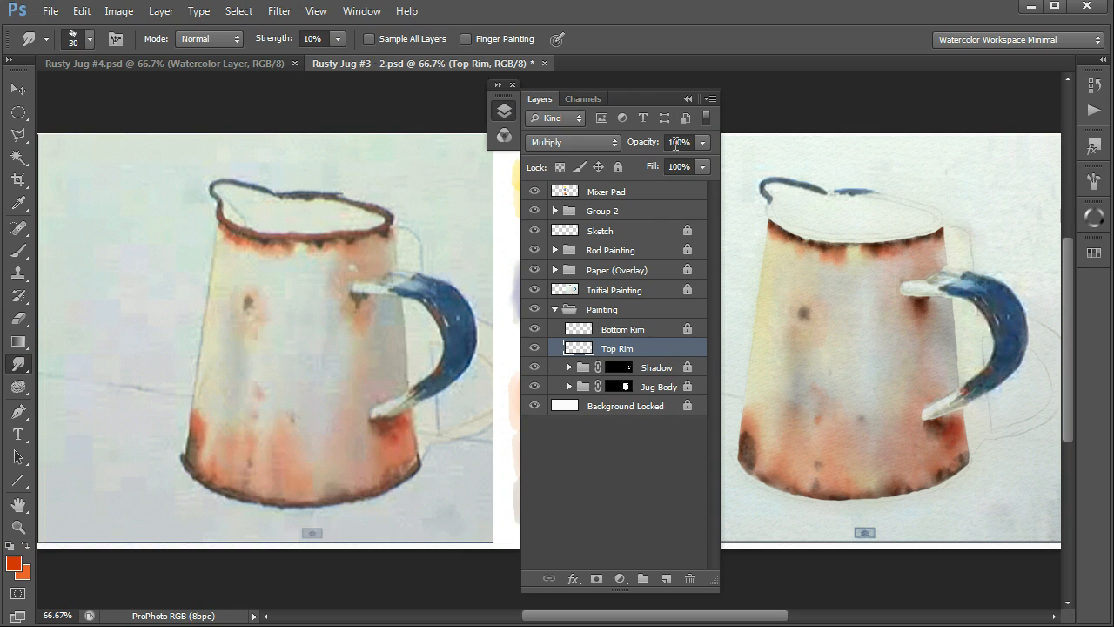
pyautogui.press('F7')
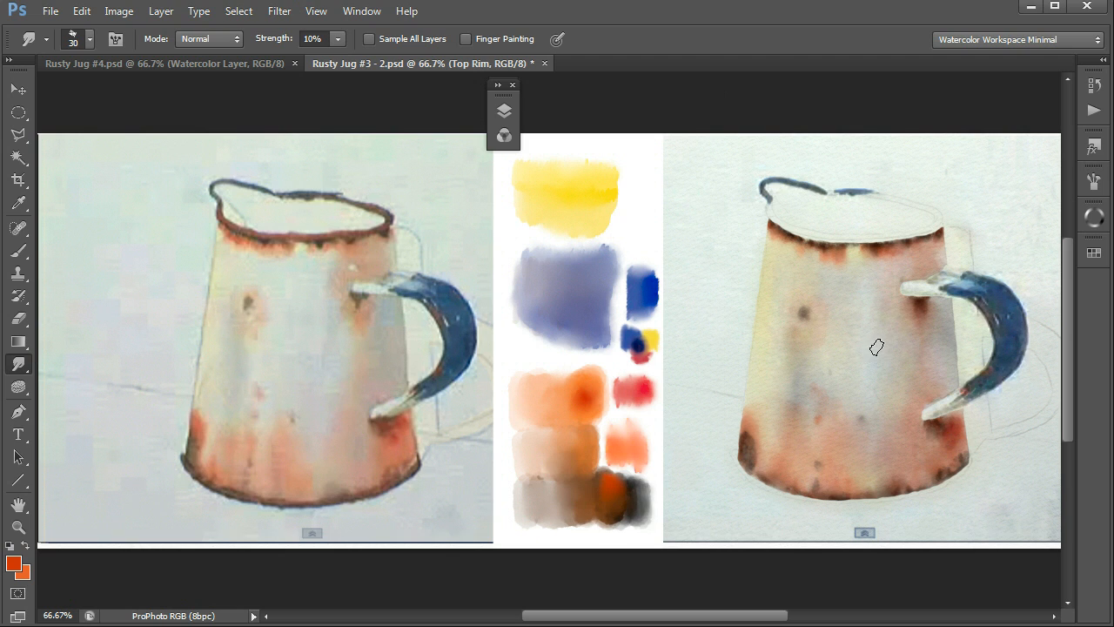
# With the canvas rotated to -87°, load the PP Pencil Dry Wax preset and try a dark brown stroke inside the jug's mouth.
pyautogui.press('r')
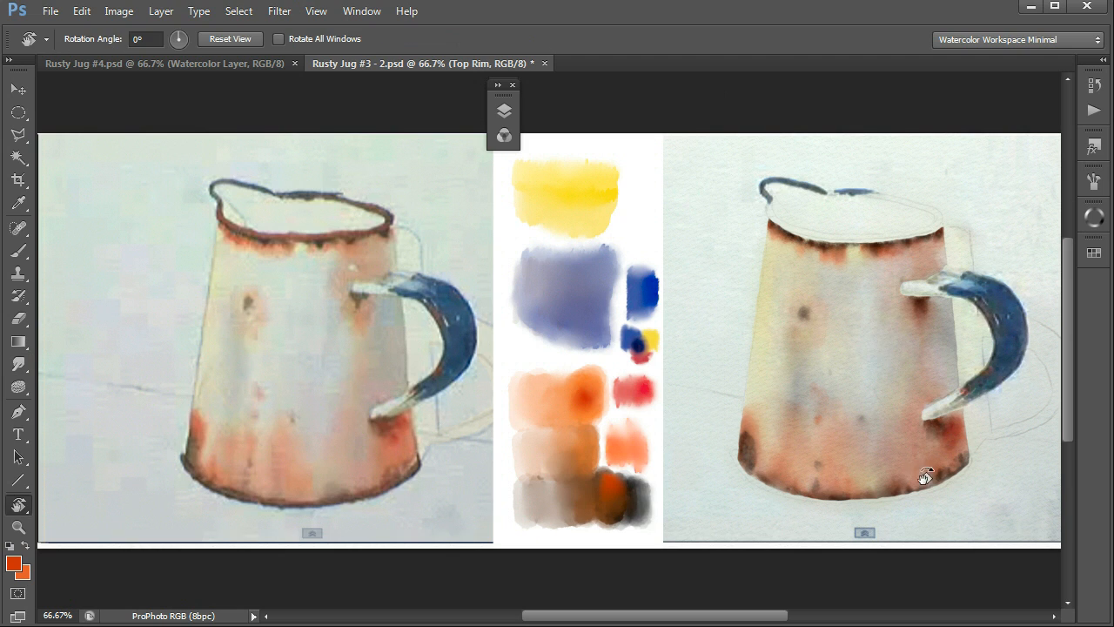
pyautogui.moveTo(937, 485); pyautogui.dragTo(667, 66)
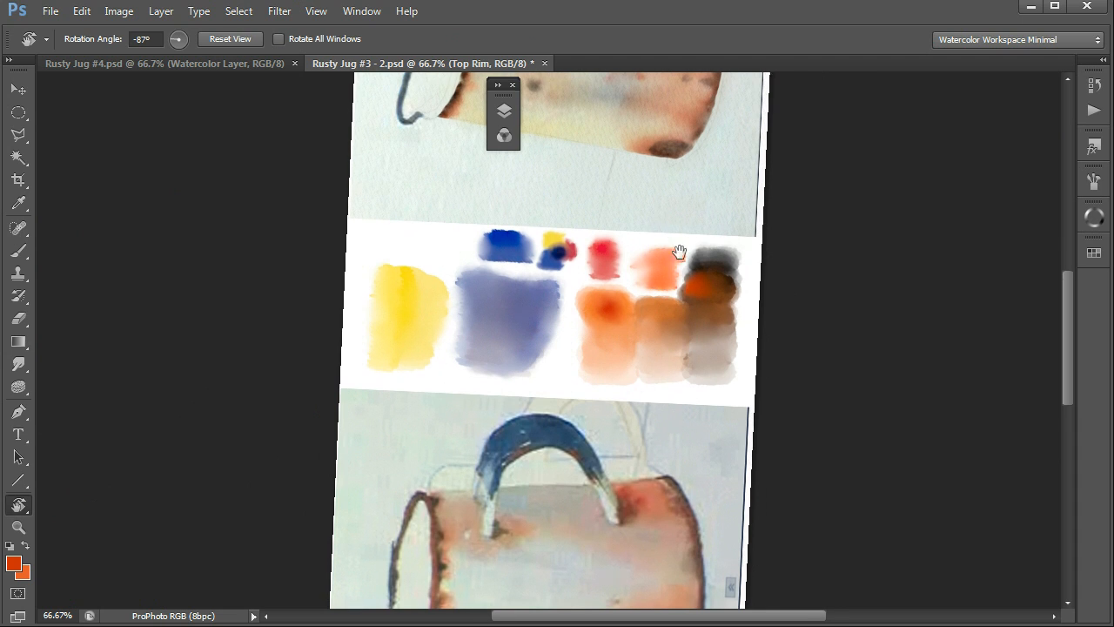
pyautogui.moveTo(664, 241); pyautogui.dragTo(847, 435)
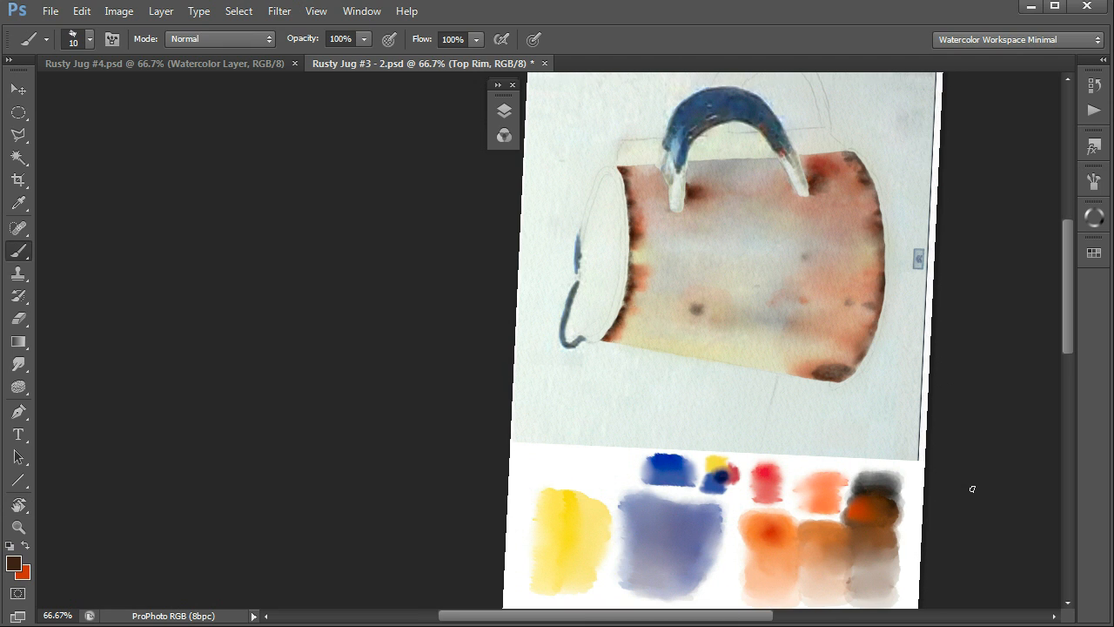
pyautogui.press('F5')
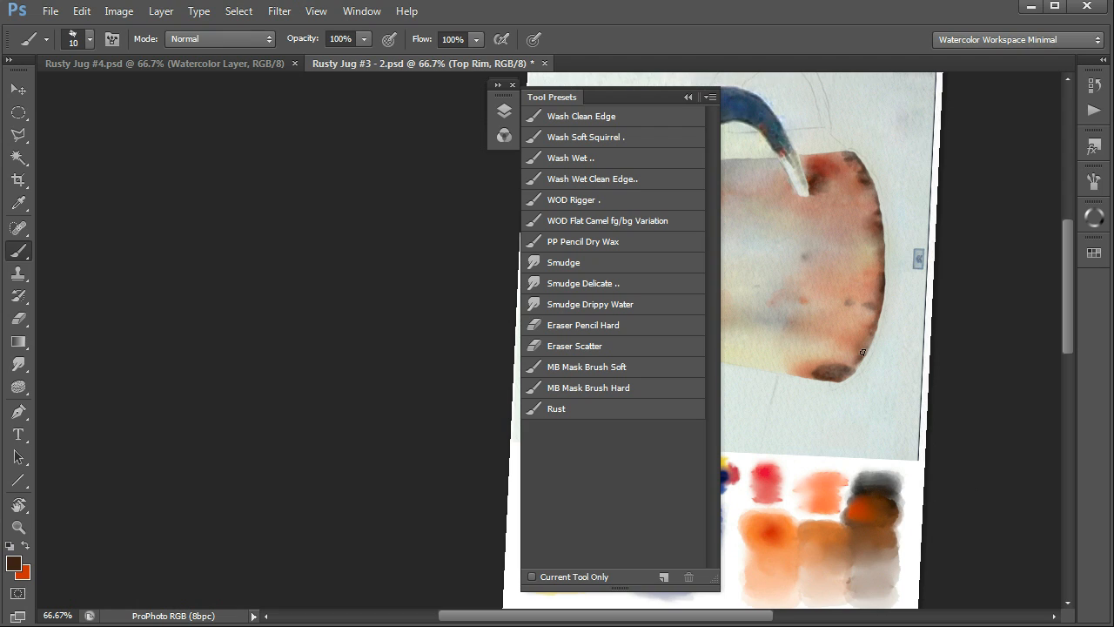
pyautogui.click(585, 244)
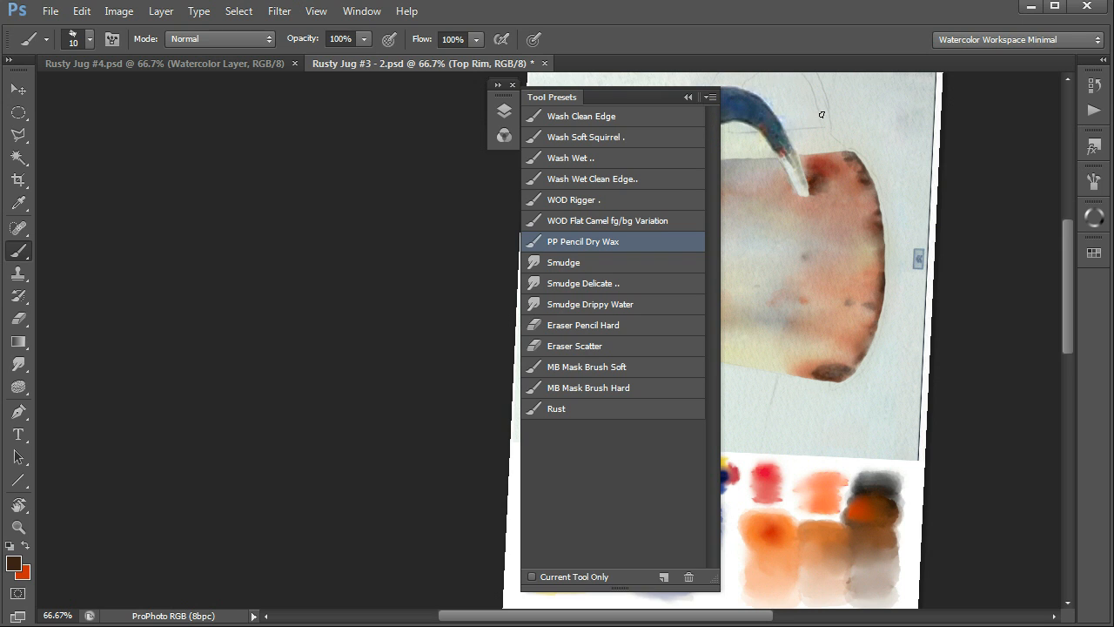
pyautogui.press('F5')
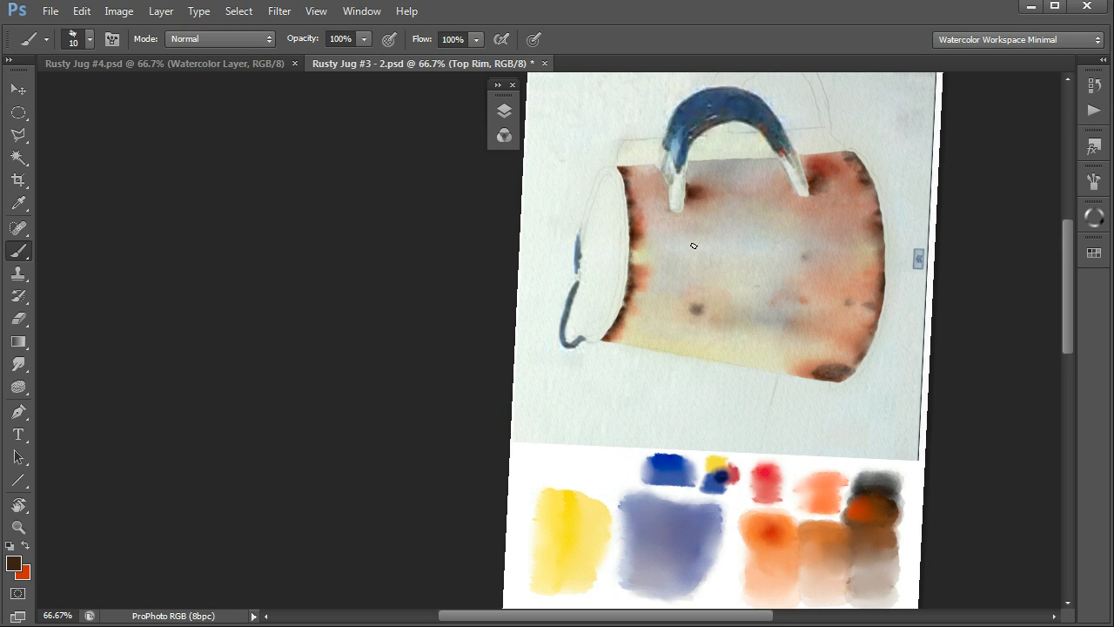
pyautogui.moveTo(606, 216); pyautogui.dragTo(602, 294)
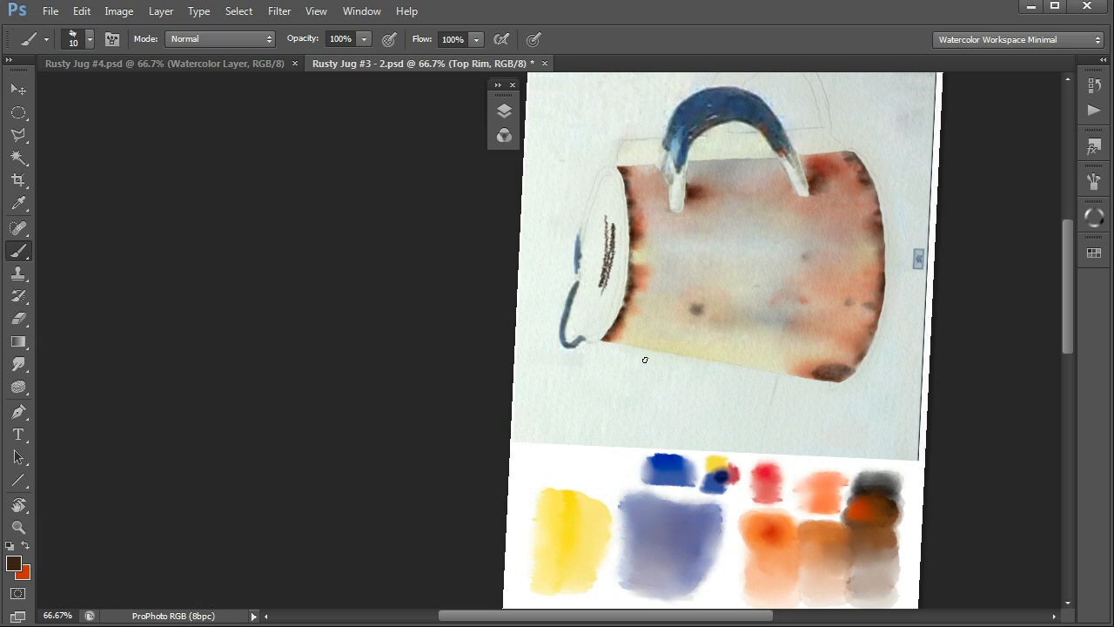
pyautogui.hotkey('ctrl', 'z')
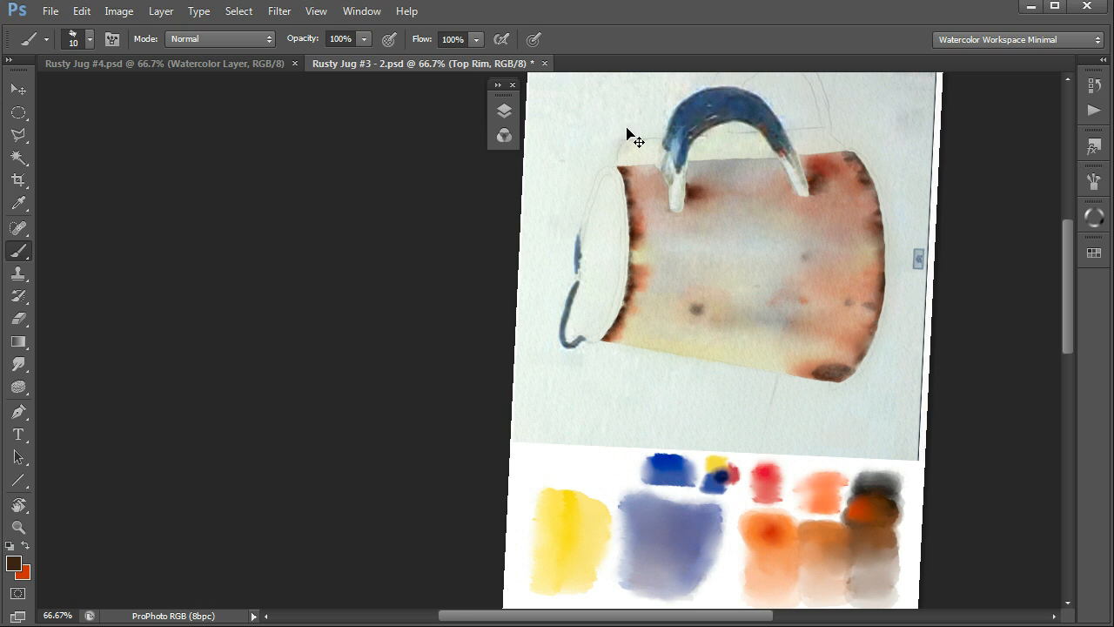
# Enable Color Dynamics for the pencil brush with 75% foreground/background jitter applied per tip.
pyautogui.hotkey('ctrl', '+')
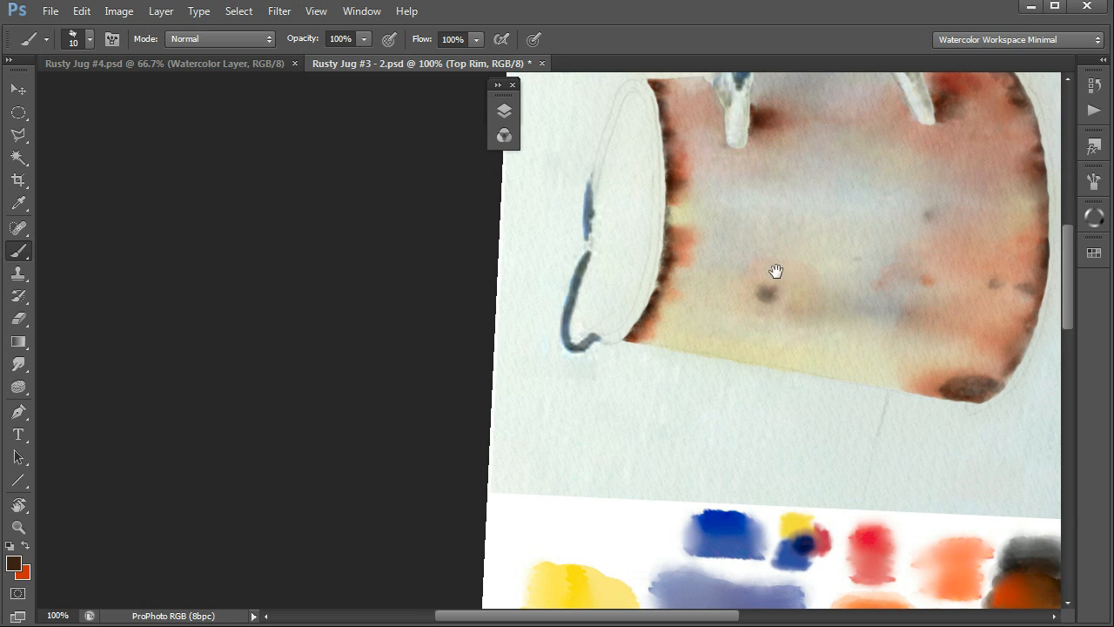
pyautogui.moveTo(776, 269); pyautogui.dragTo(761, 397)
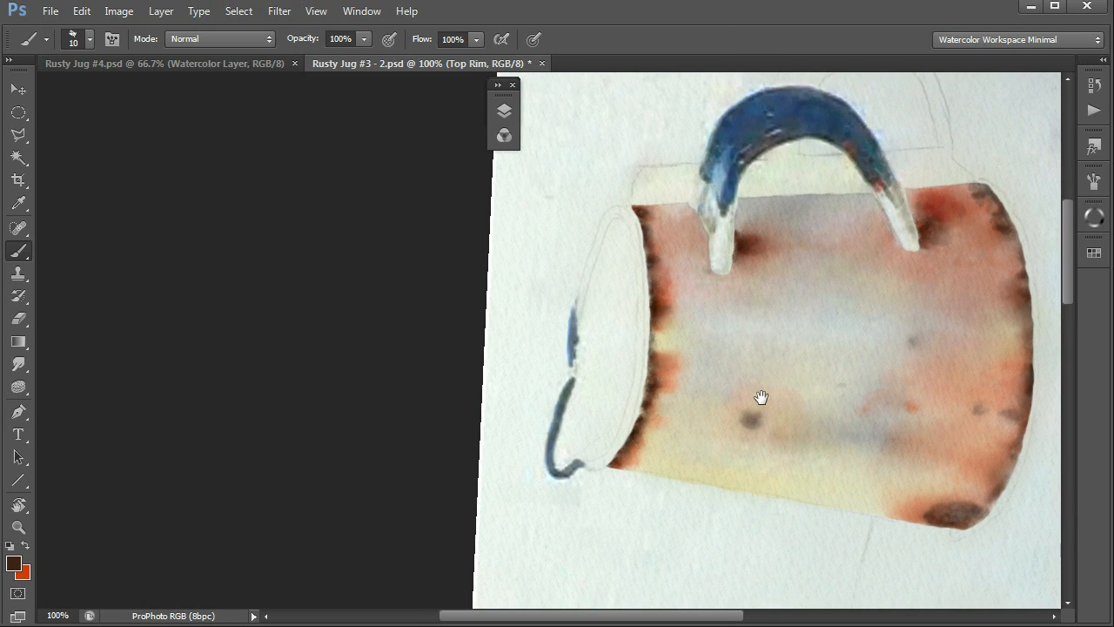
pyautogui.click(1095, 182)
pyautogui.click(773, 266)
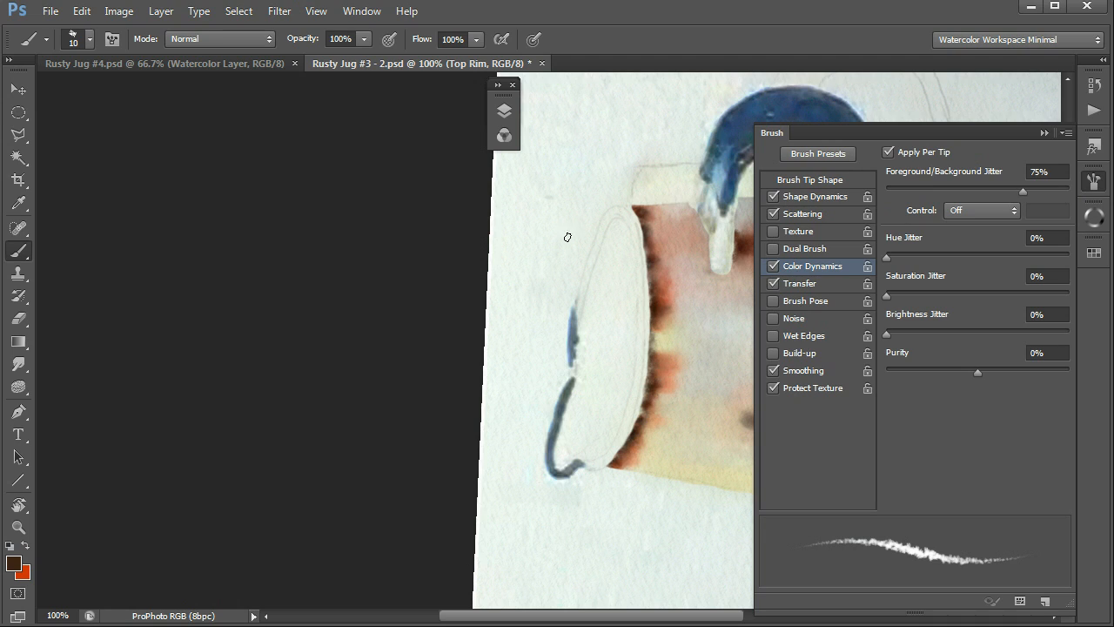
# Try two rust-colored pencil strokes on the paper beside the jug's mouth and undo them.
pyautogui.moveTo(566, 200); pyautogui.dragTo(556, 290)
pyautogui.moveTo(542, 193); pyautogui.dragTo(534, 281)
pyautogui.click(1044, 132)
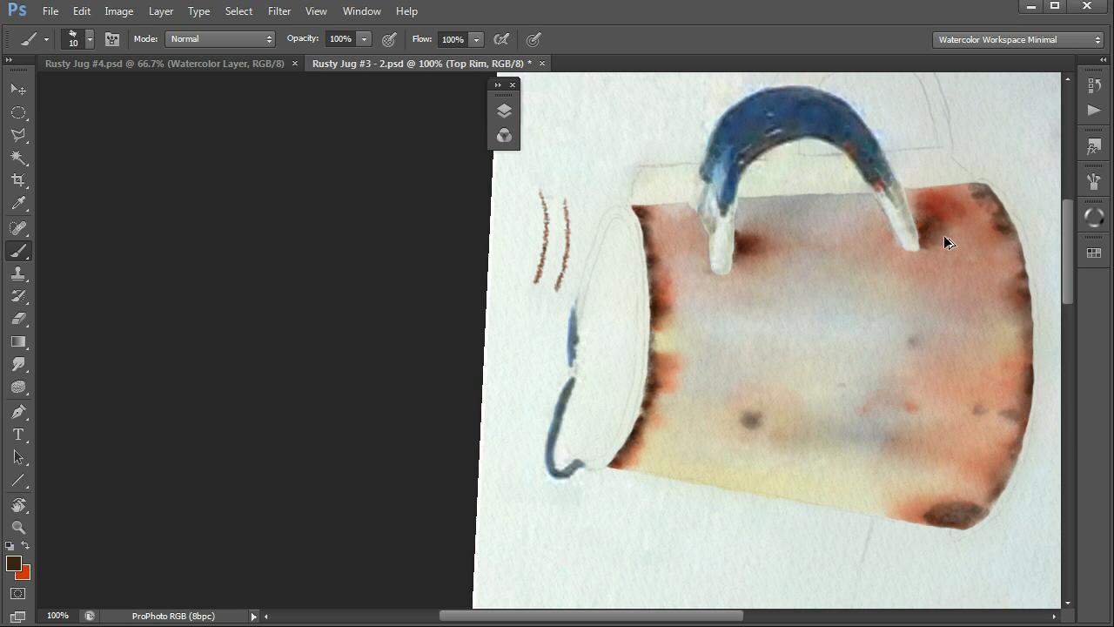
pyautogui.hotkey('ctrl', 'alt', 'z')
pyautogui.hotkey('ctrl', 'alt', 'z')
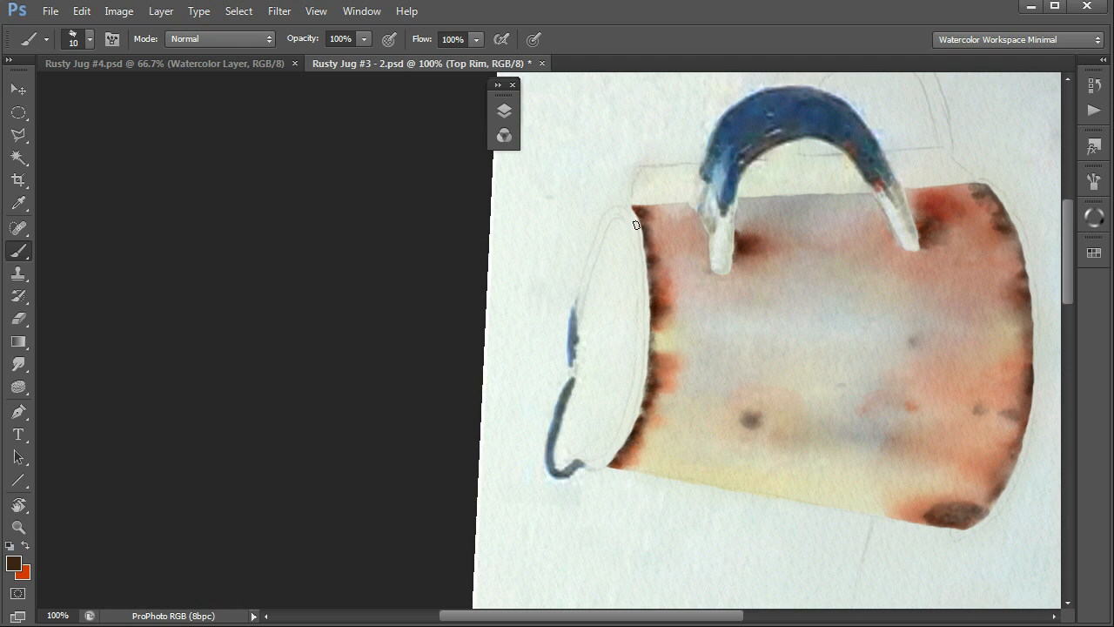
# Draw a rust-brown pencil outline around the jug's whole top rim on the Top Rim layer, and darken the blue spout line.
pyautogui.moveTo(636, 224)
pyautogui.mouseDown()
pyautogui.moveTo(644, 356)
pyautogui.moveTo(649, 291)
pyautogui.moveTo(642, 378)
pyautogui.moveTo(647, 326)
pyautogui.moveTo(629, 427)
pyautogui.moveTo(609, 461)
pyautogui.moveTo(590, 466)
pyautogui.moveTo(640, 408)
pyautogui.moveTo(632, 423)
pyautogui.moveTo(645, 376)
pyautogui.moveTo(644, 358)
pyautogui.moveTo(631, 421)
pyautogui.moveTo(640, 290)
pyautogui.moveTo(639, 386)
pyautogui.moveTo(643, 334)
pyautogui.moveTo(617, 448)
pyautogui.moveTo(639, 409)
pyautogui.moveTo(603, 467)
pyautogui.moveTo(640, 398)
pyautogui.moveTo(647, 290)
pyautogui.mouseUp()
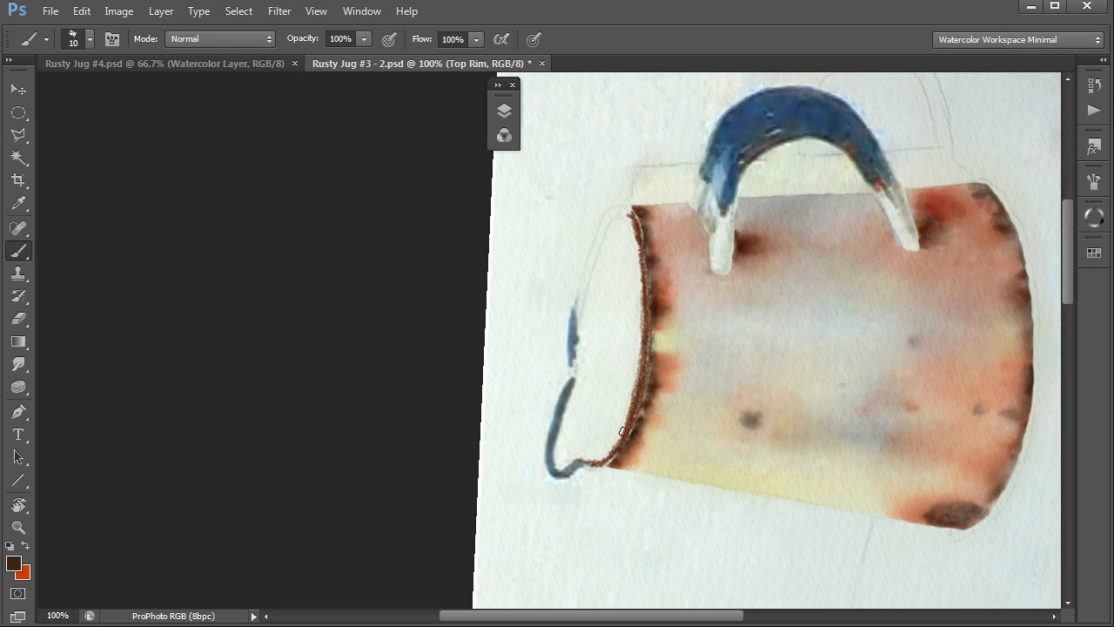
pyautogui.moveTo(618, 211)
pyautogui.mouseDown()
pyautogui.moveTo(591, 268)
pyautogui.moveTo(593, 253)
pyautogui.moveTo(572, 363)
pyautogui.moveTo(613, 211)
pyautogui.mouseUp()
pyautogui.moveTo(632, 217)
pyautogui.mouseDown()
pyautogui.moveTo(587, 263)
pyautogui.moveTo(601, 230)
pyautogui.moveTo(575, 345)
pyautogui.mouseUp()
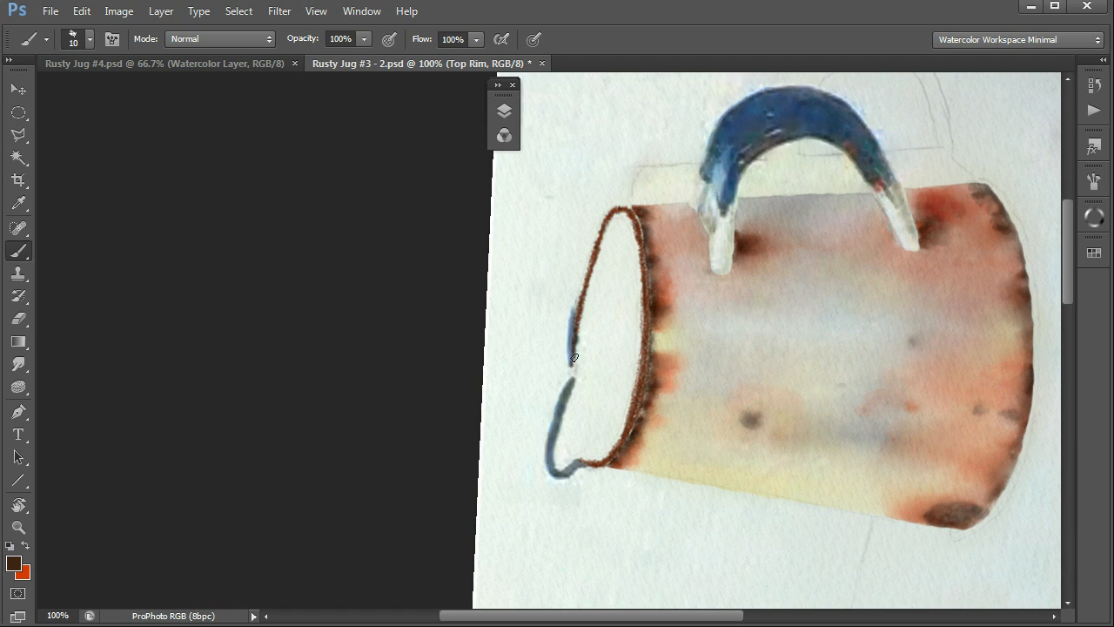
pyautogui.moveTo(573, 355); pyautogui.dragTo(572, 374)
pyautogui.moveTo(573, 334); pyautogui.dragTo(571, 374)
pyautogui.moveTo(560, 412)
pyautogui.mouseDown()
pyautogui.moveTo(550, 457)
pyautogui.moveTo(562, 470)
pyautogui.moveTo(579, 462)
pyautogui.moveTo(552, 468)
pyautogui.moveTo(554, 421)
pyautogui.moveTo(550, 465)
pyautogui.moveTo(562, 473)
pyautogui.moveTo(578, 458)
pyautogui.moveTo(548, 470)
pyautogui.moveTo(602, 458)
pyautogui.moveTo(636, 410)
pyautogui.mouseUp()
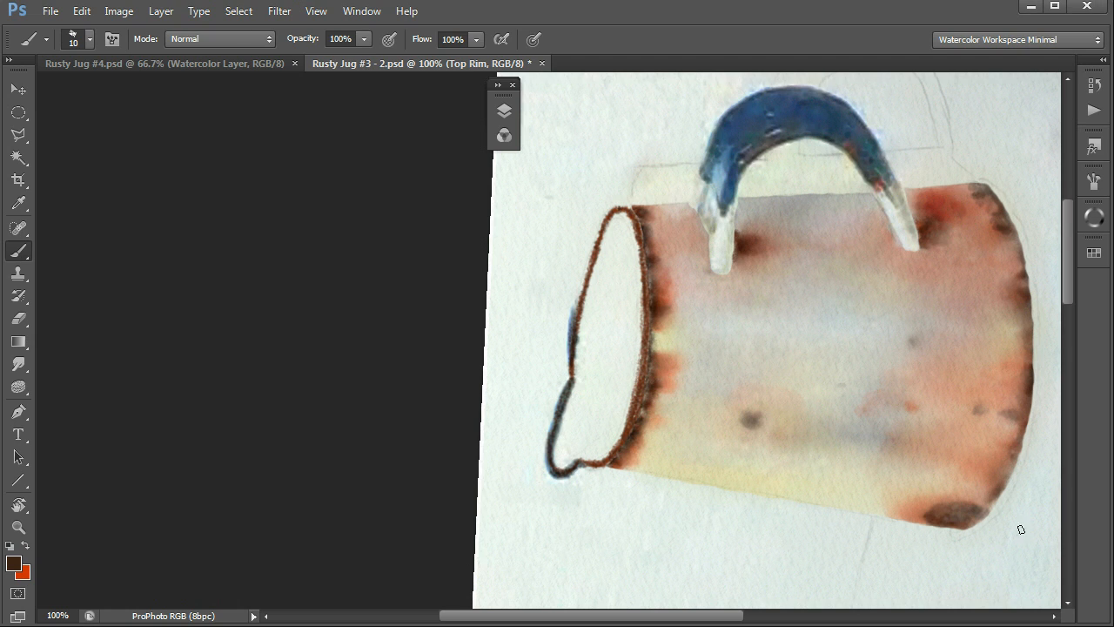
# Select the Bottom Rim layer and unlock it for painting.
pyautogui.moveTo(948, 410); pyautogui.dragTo(750, 326)
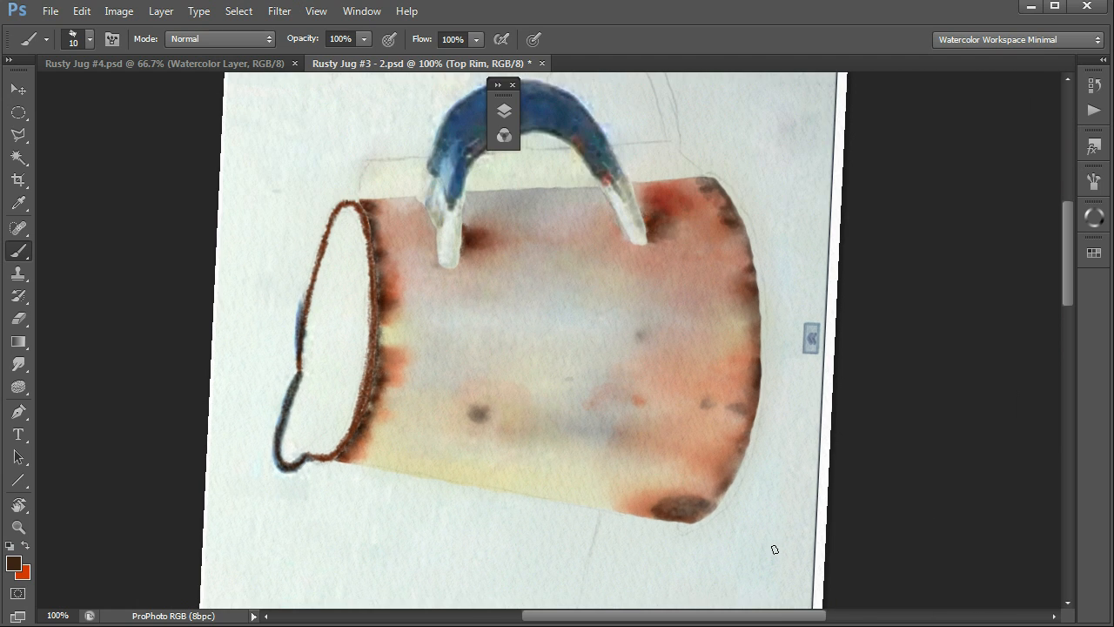
pyautogui.press('F7')
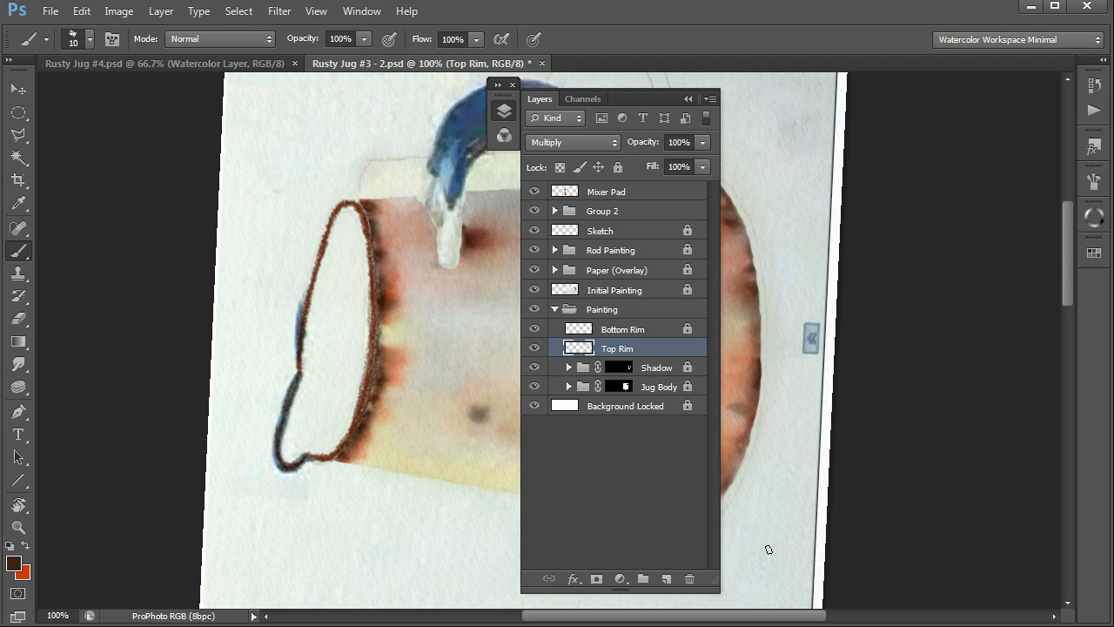
pyautogui.click(582, 331)
pyautogui.click(618, 167)
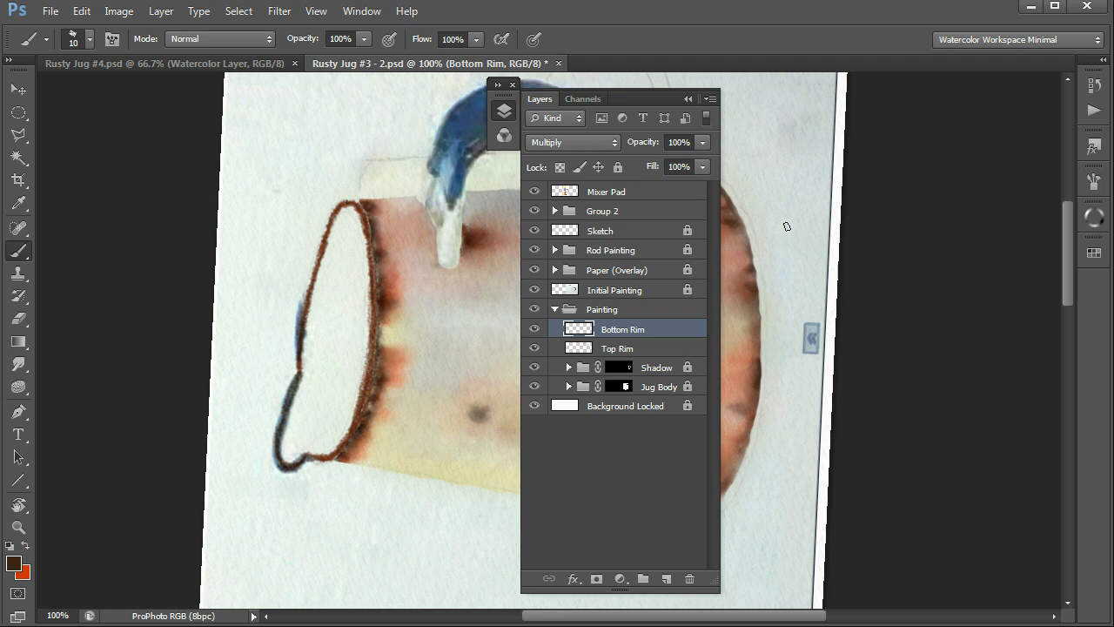
pyautogui.click(759, 267)
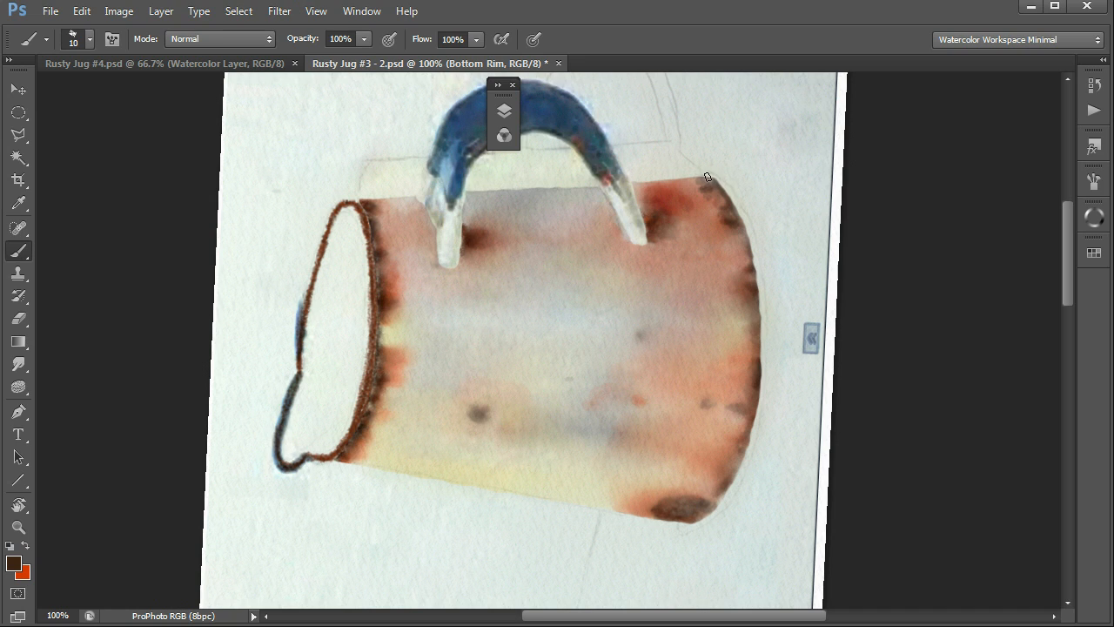
# Draw a thick rust-brown pencil line along the jug's entire curved bottom rim, going over it to strengthen the edge.
pyautogui.moveTo(713, 180)
pyautogui.mouseDown()
pyautogui.moveTo(752, 246)
pyautogui.moveTo(741, 210)
pyautogui.moveTo(752, 235)
pyautogui.moveTo(758, 299)
pyautogui.moveTo(754, 238)
pyautogui.moveTo(759, 383)
pyautogui.moveTo(765, 333)
pyautogui.moveTo(763, 374)
pyautogui.moveTo(748, 458)
pyautogui.moveTo(754, 431)
pyautogui.moveTo(716, 512)
pyautogui.moveTo(749, 440)
pyautogui.mouseUp()
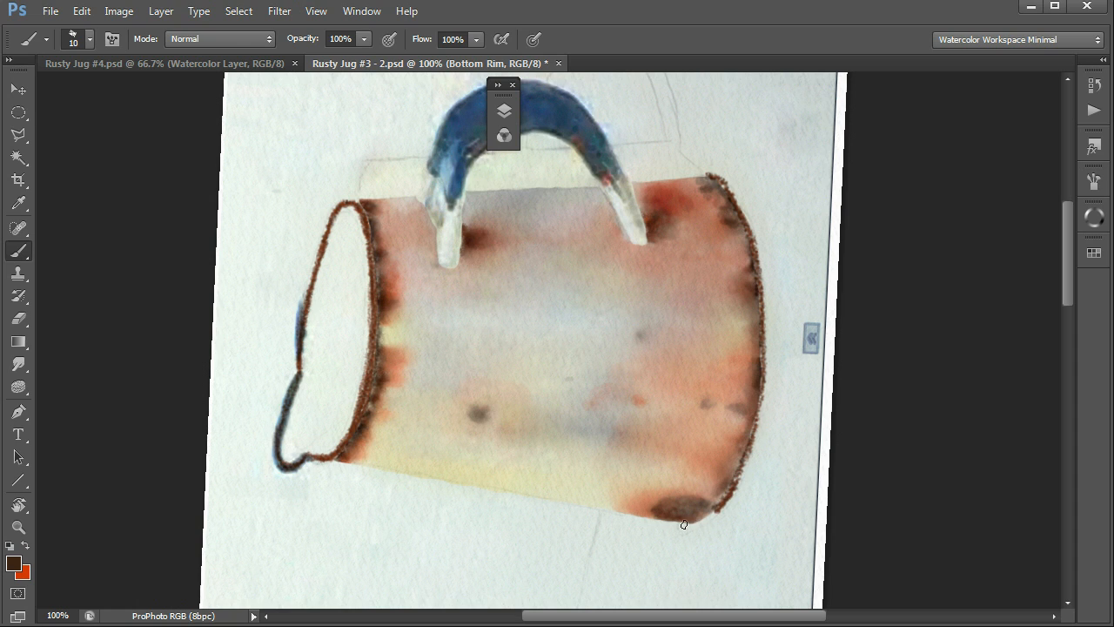
pyautogui.moveTo(695, 522)
pyautogui.mouseDown()
pyautogui.moveTo(686, 527)
pyautogui.moveTo(728, 494)
pyautogui.mouseUp()
pyautogui.moveTo(705, 175)
pyautogui.mouseDown()
pyautogui.moveTo(739, 202)
pyautogui.moveTo(753, 234)
pyautogui.moveTo(746, 223)
pyautogui.moveTo(764, 308)
pyautogui.moveTo(761, 289)
pyautogui.moveTo(759, 407)
pyautogui.moveTo(764, 367)
pyautogui.moveTo(743, 465)
pyautogui.moveTo(718, 509)
pyautogui.moveTo(756, 435)
pyautogui.moveTo(733, 486)
pyautogui.mouseUp()
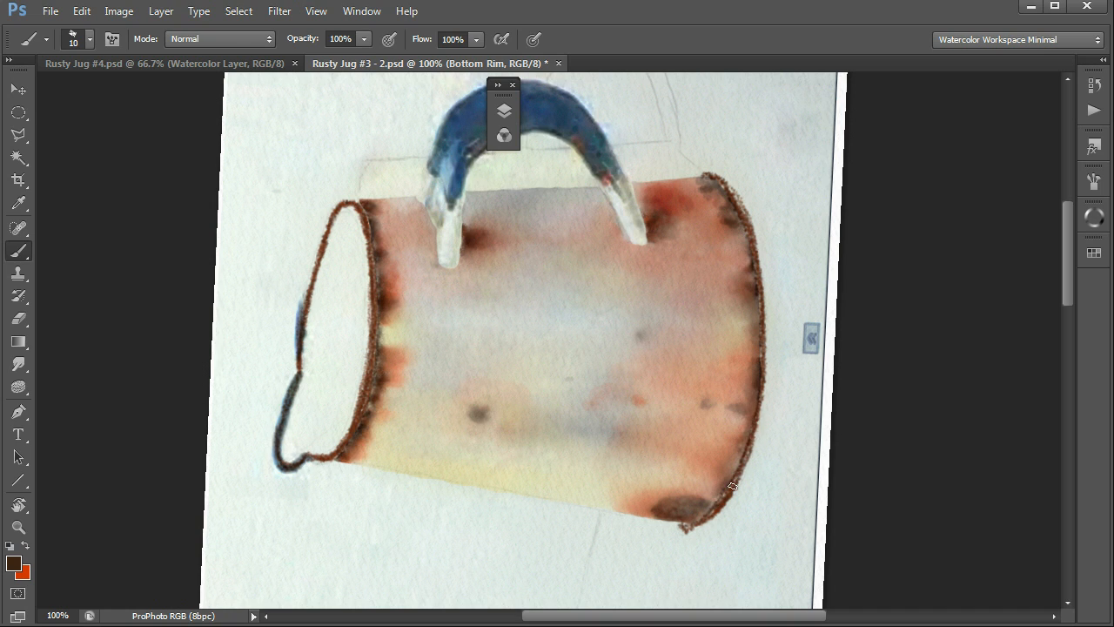
pyautogui.moveTo(761, 384)
pyautogui.mouseDown()
pyautogui.moveTo(754, 435)
pyautogui.moveTo(758, 402)
pyautogui.mouseUp()
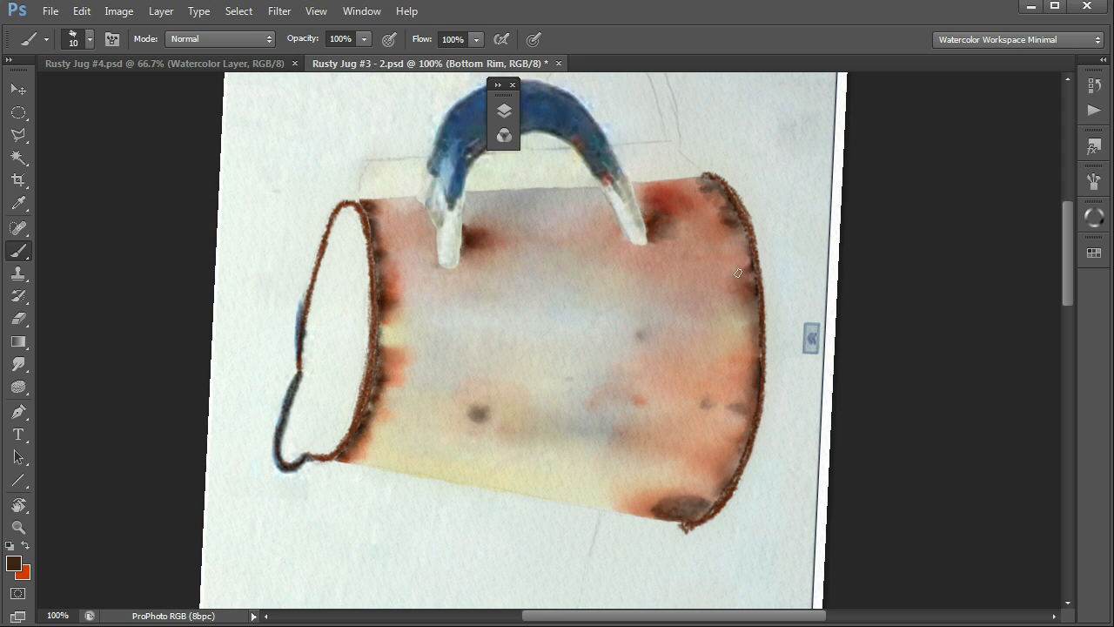
# Reset the canvas rotation to 0° and load the Smudge Delicate preset, using size 10 and 30% strength on the Rims layer.
pyautogui.press('r')
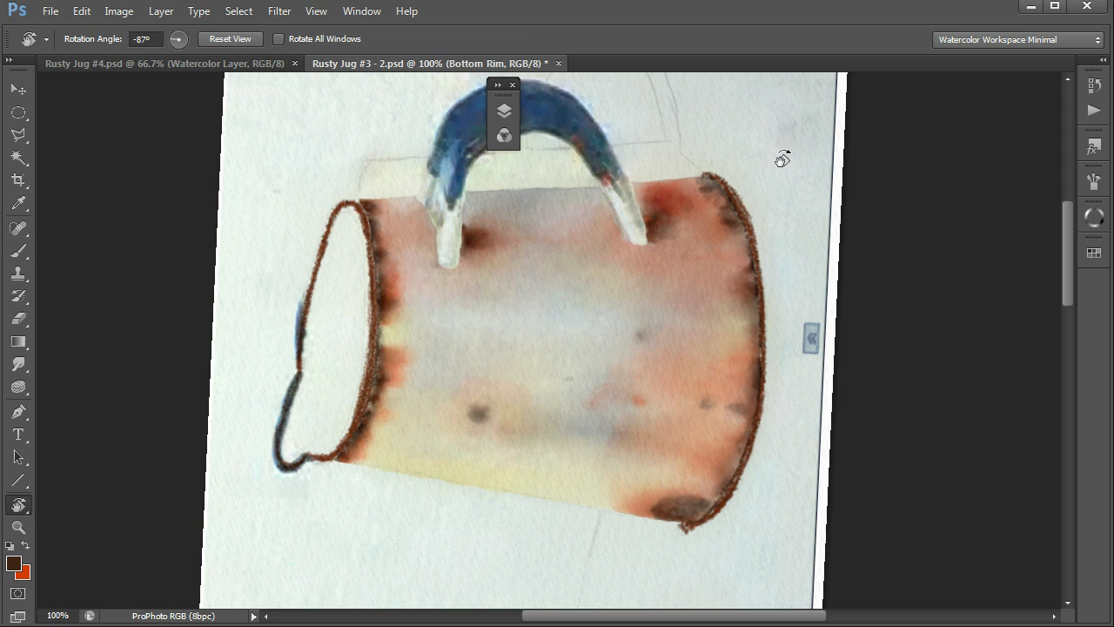
pyautogui.moveTo(775, 137); pyautogui.dragTo(813, 562)
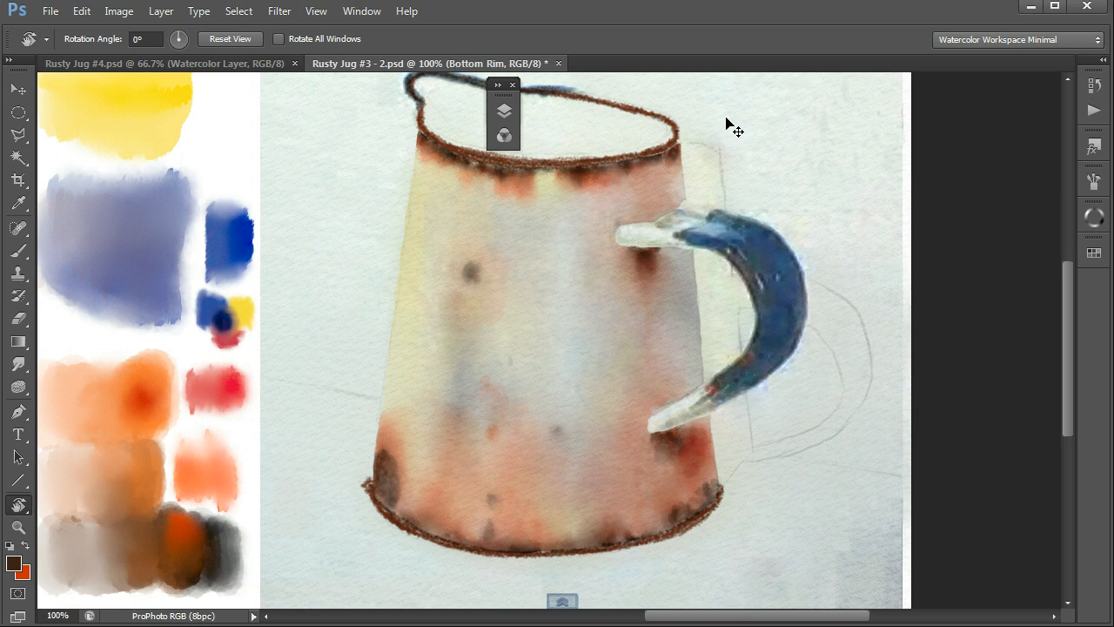
pyautogui.hotkey('ctrl', '-')
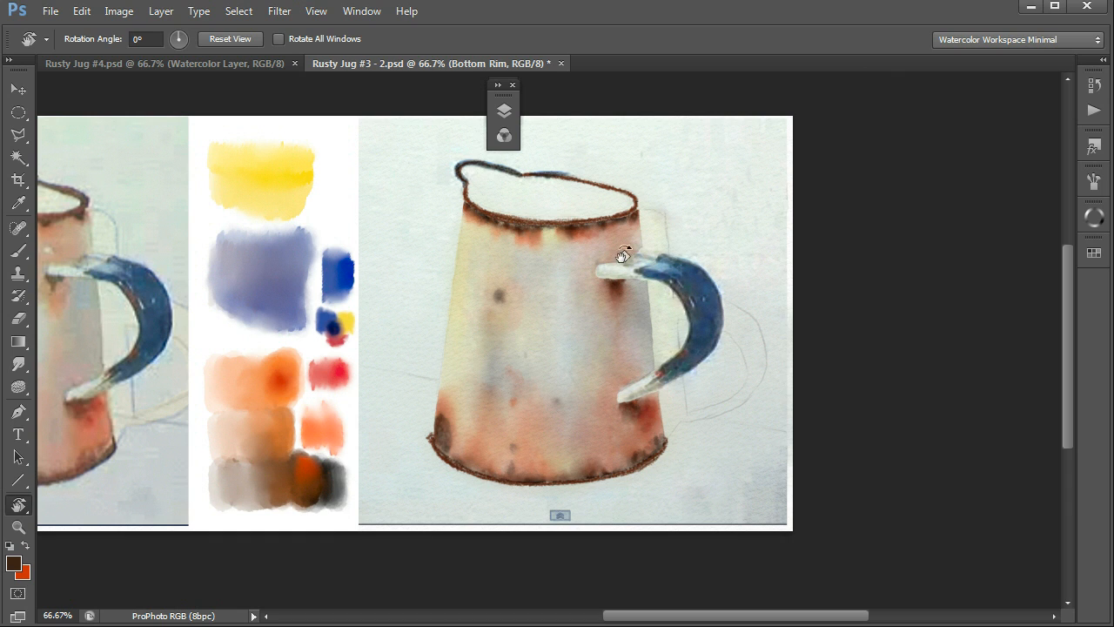
pyautogui.moveTo(592, 293); pyautogui.dragTo(814, 328)
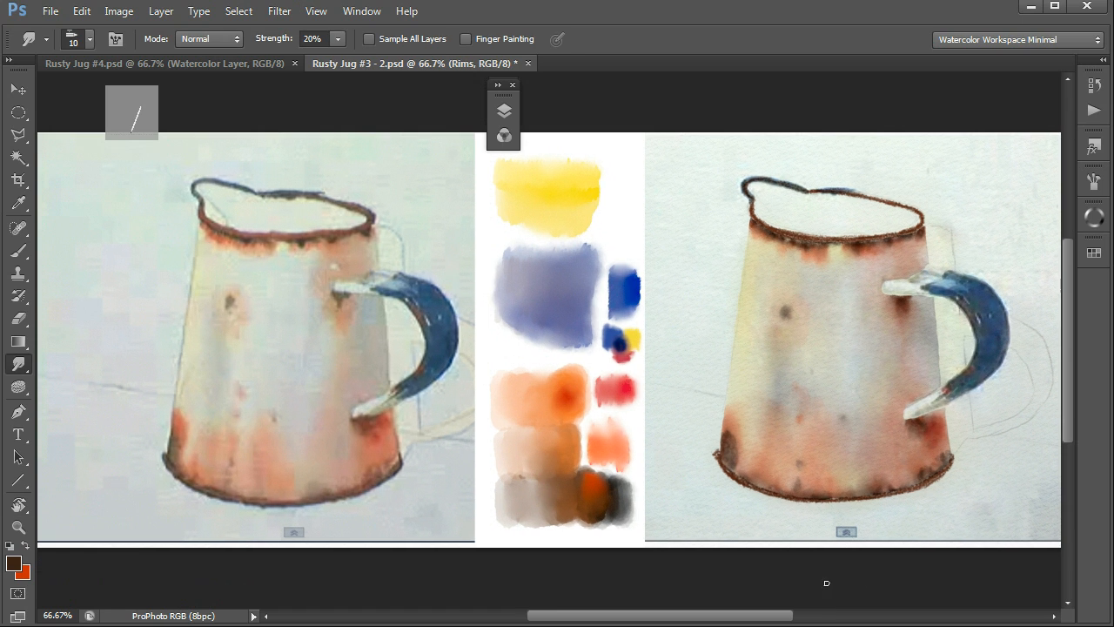
pyautogui.press('F5')
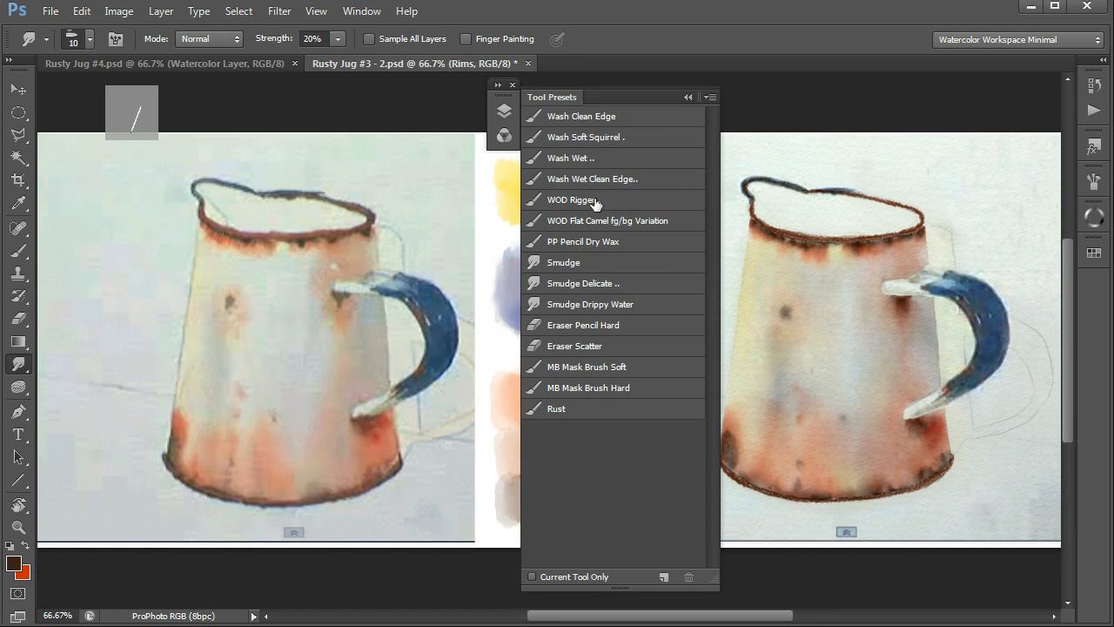
pyautogui.click(586, 284)
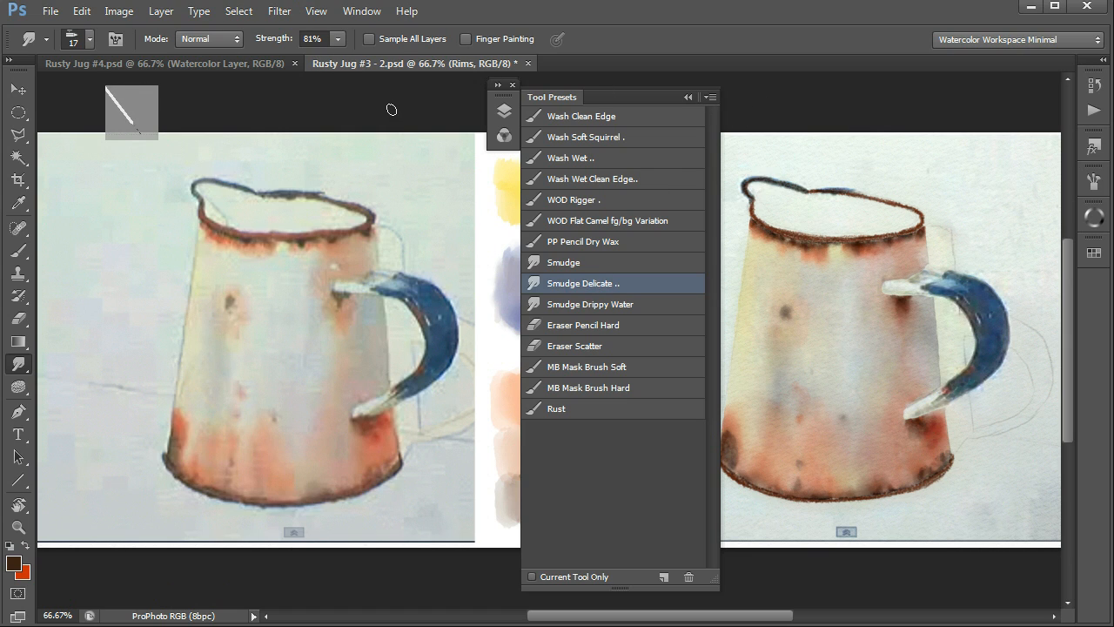
pyautogui.press('F5')
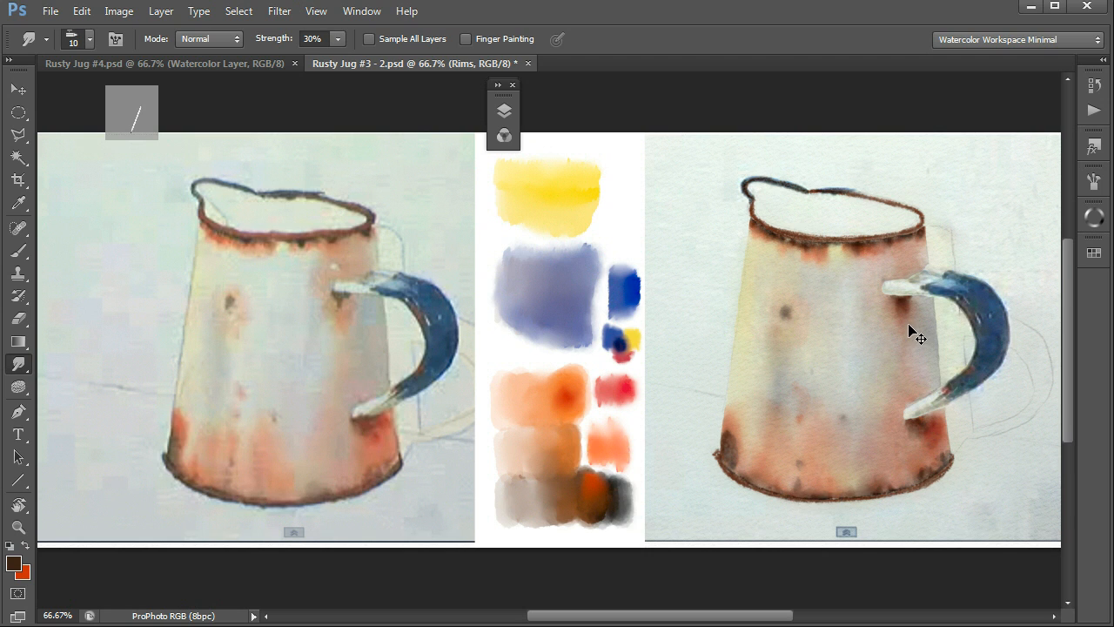
# Smudge the pencil lines of the bottom rim and the top rim to soften their grain.
pyautogui.hotkey('ctrl', '+')
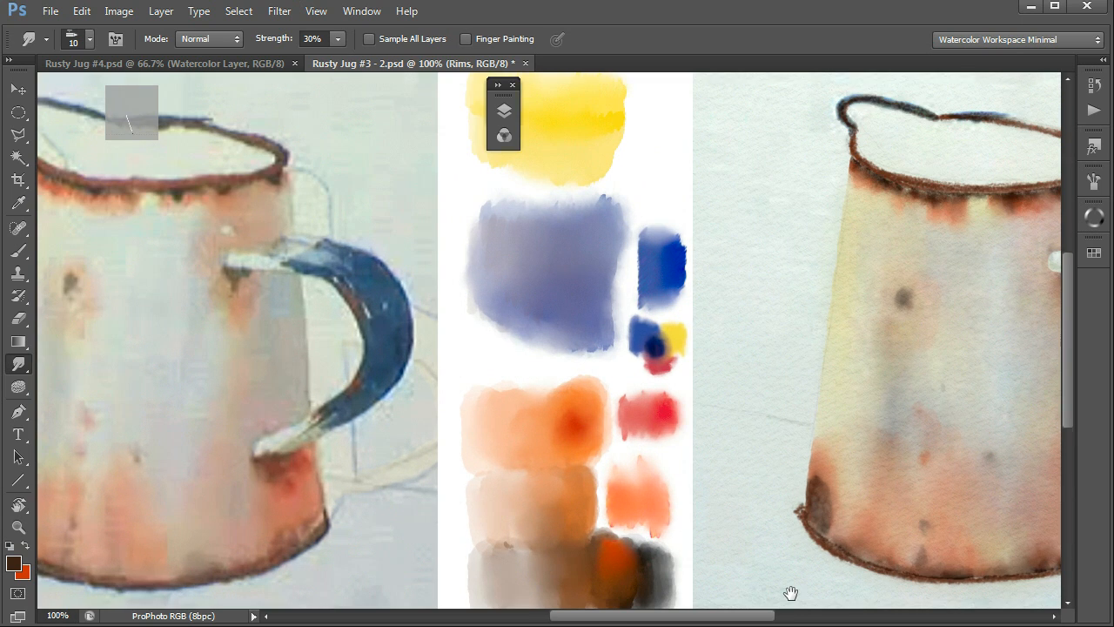
pyautogui.moveTo(789, 592)
pyautogui.mouseDown()
pyautogui.moveTo(525, 406)
pyautogui.moveTo(525, 438)
pyautogui.mouseUp()
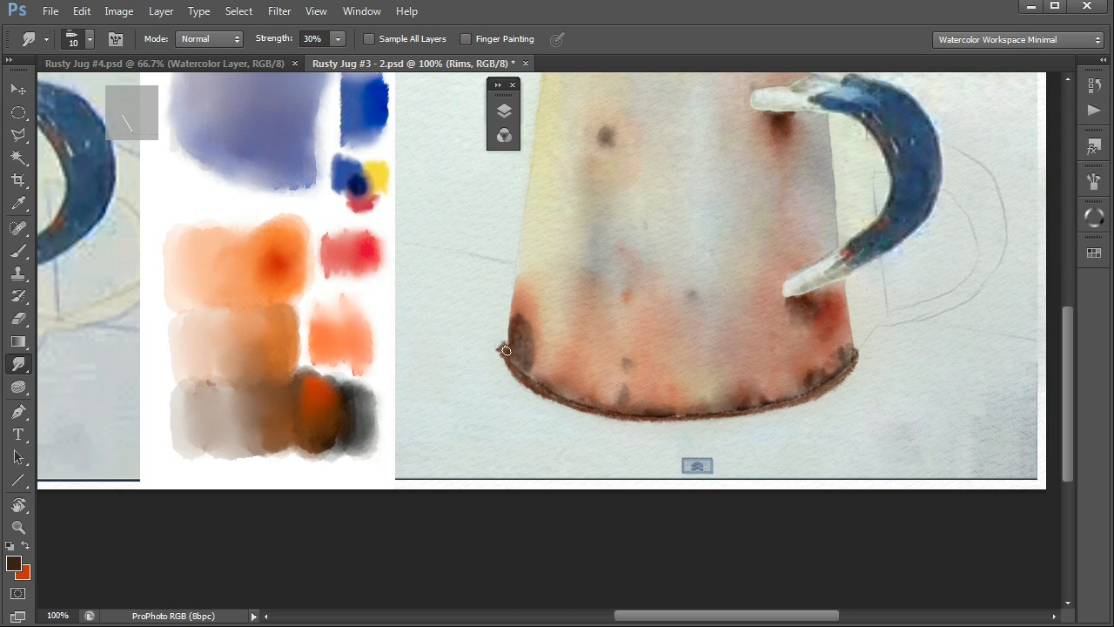
pyautogui.moveTo(592, 294); pyautogui.dragTo(601, 469)
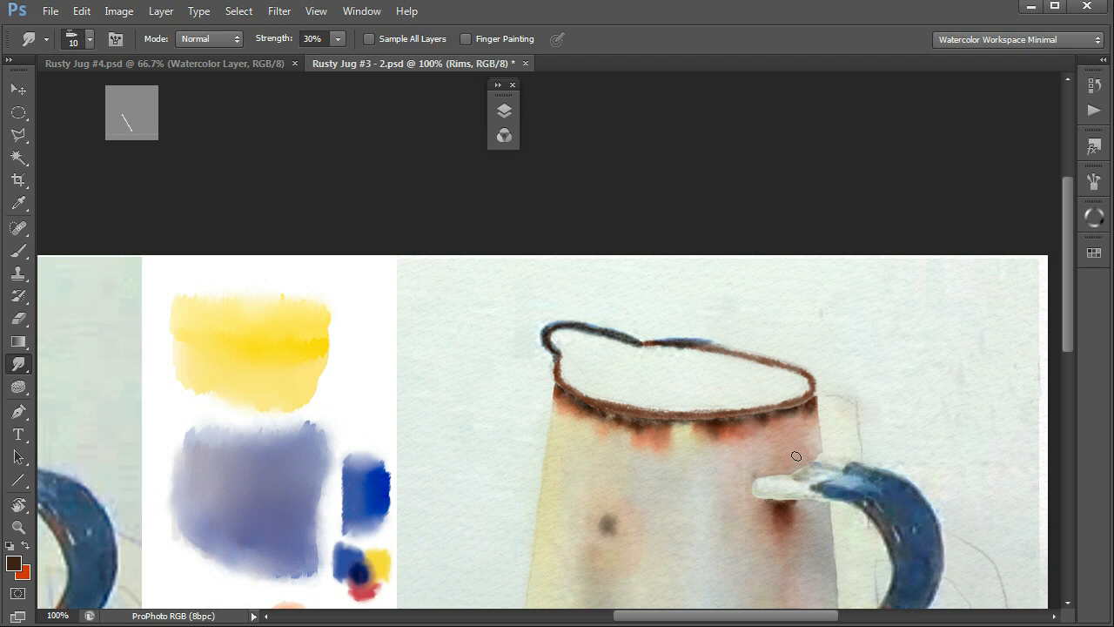
# Reload the PP Pencil Dry Wax preset and darken the top rim with brown strokes, blending them with the Smudge tool.
pyautogui.press('b')
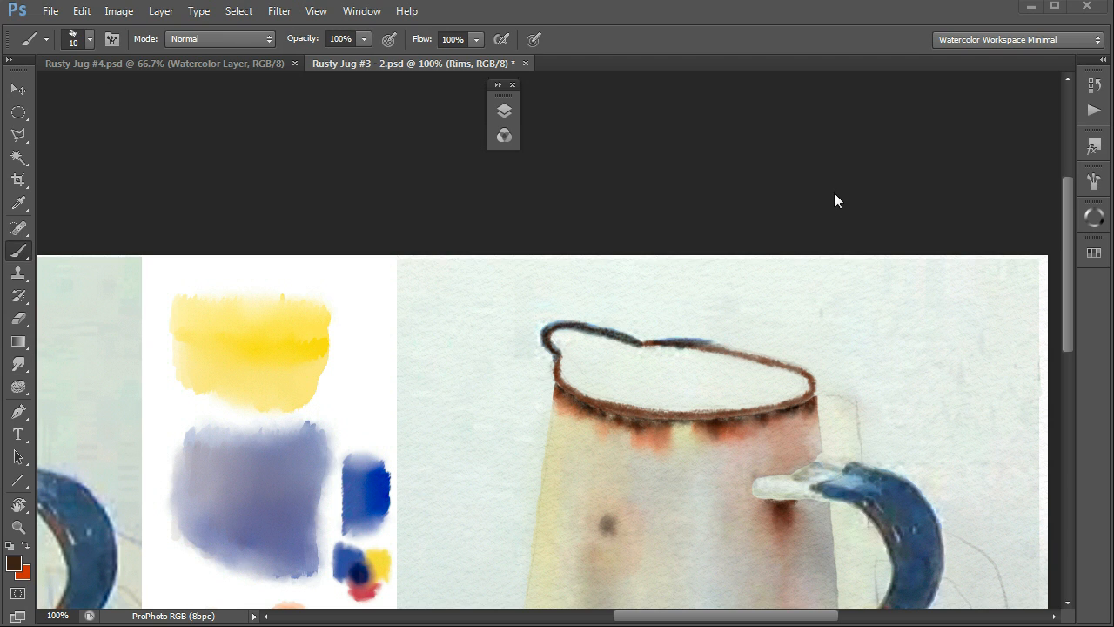
pyautogui.press('F5')
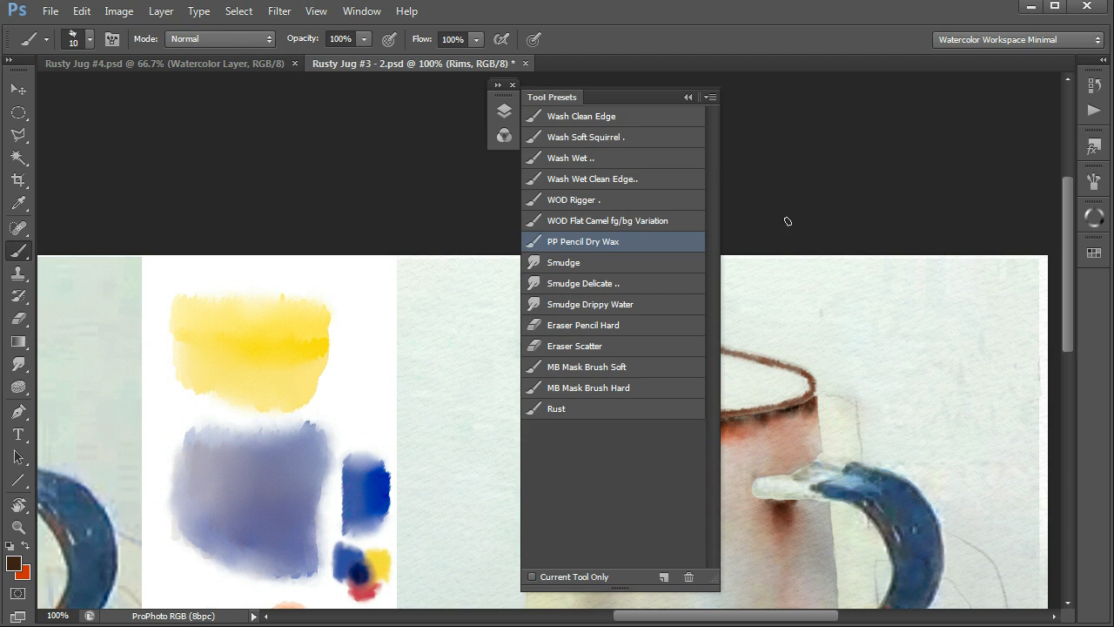
pyautogui.click(575, 244)
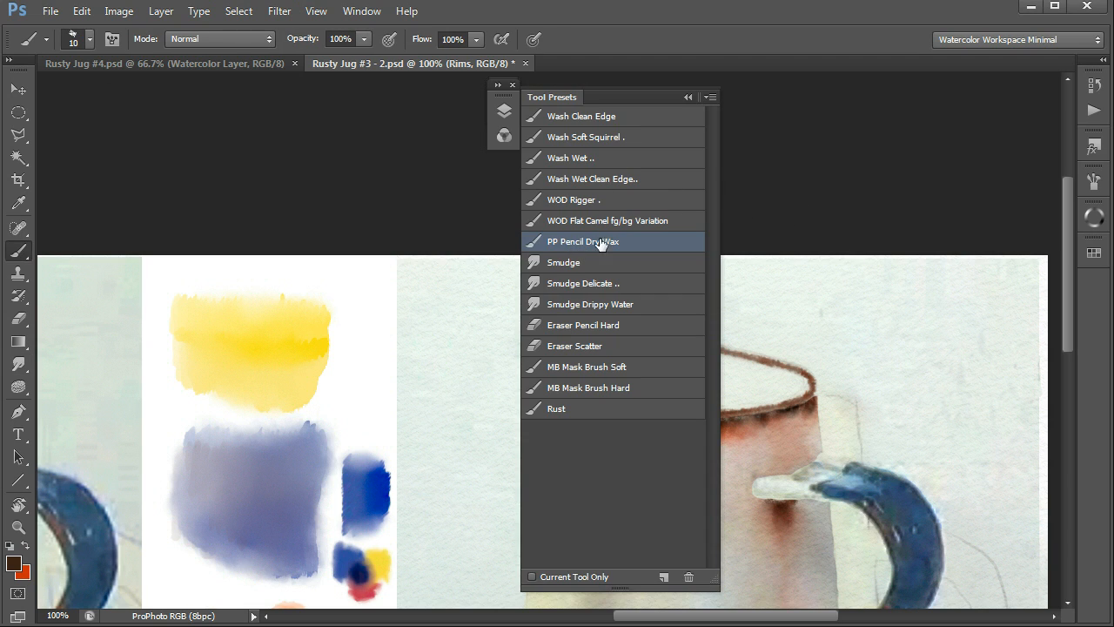
pyautogui.click(768, 185)
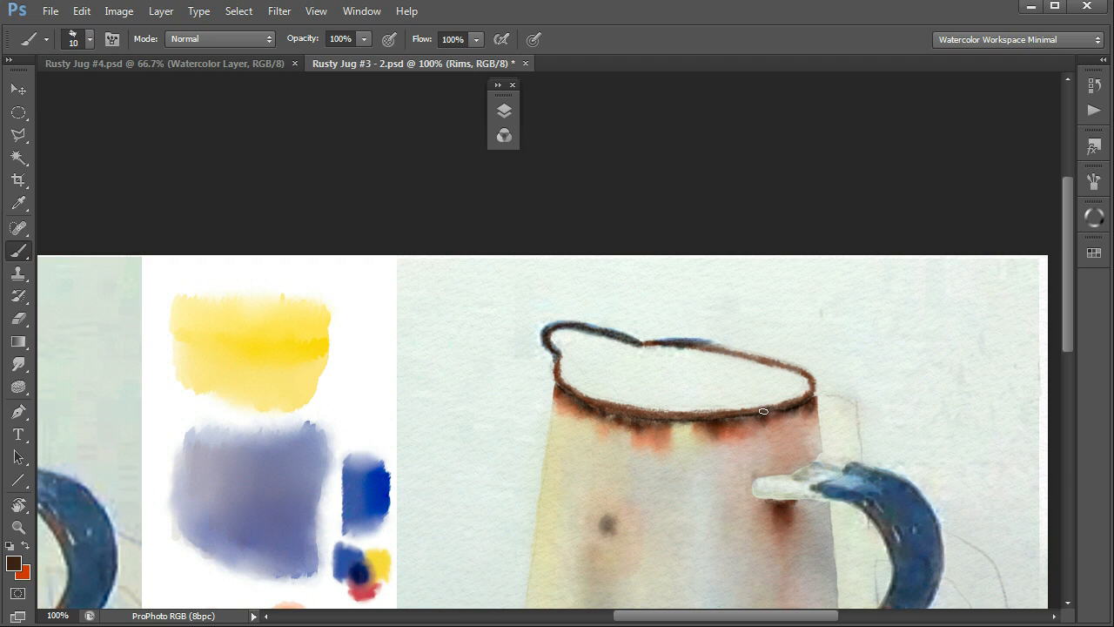
pyautogui.press('r')
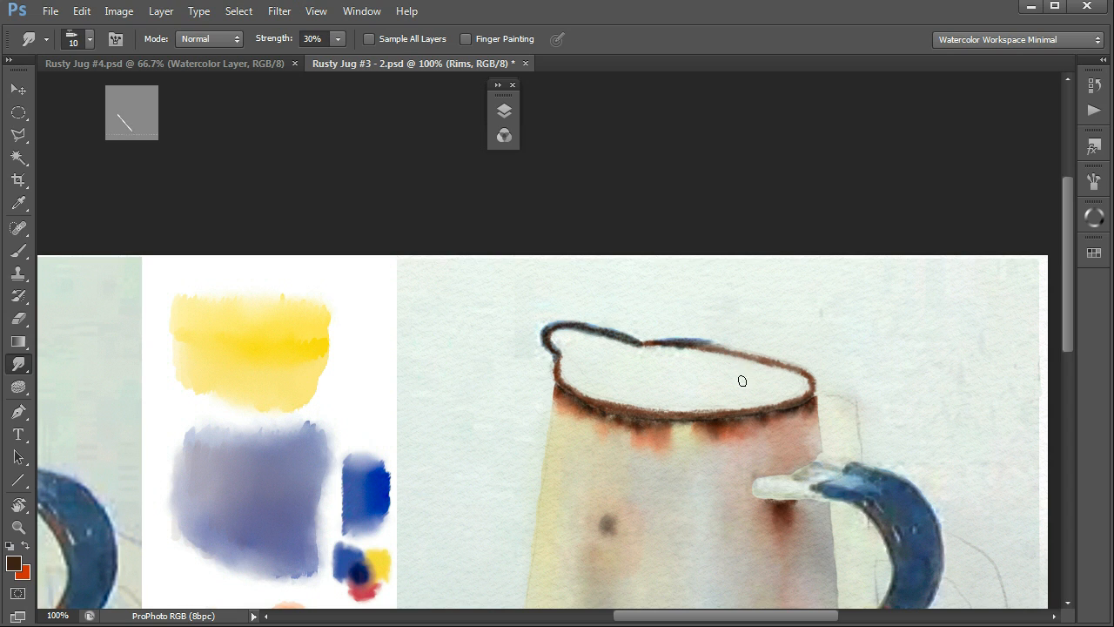
pyautogui.press('b')
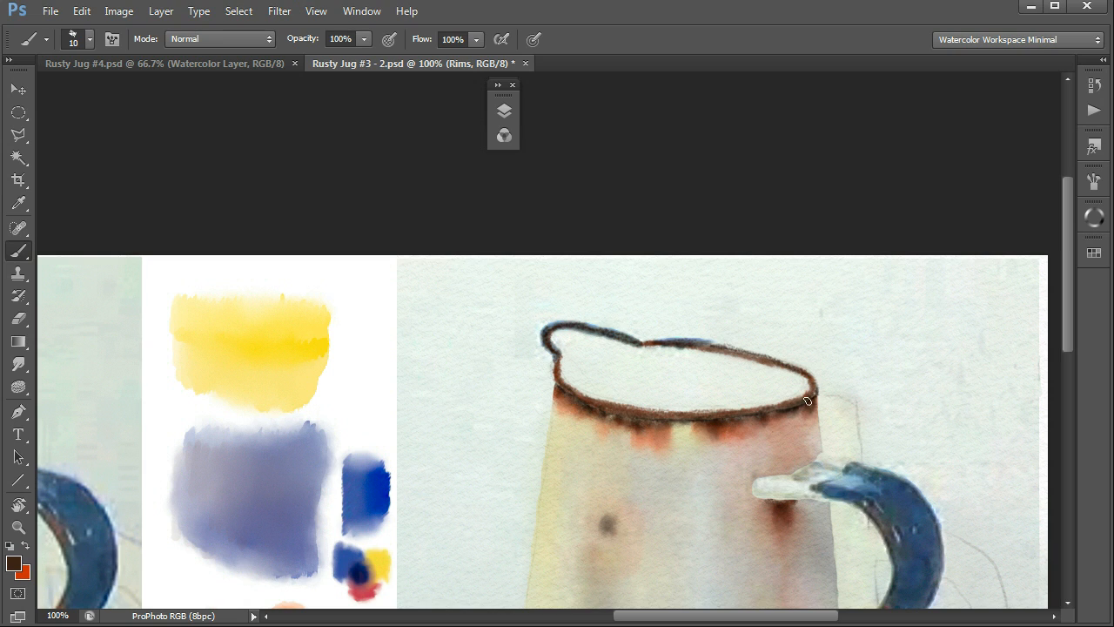
# Add dark brown pencil strokes to the rust patches at both ends of the bottom rim, and compare the painting with the reference.
pyautogui.moveTo(723, 507)
pyautogui.mouseDown()
pyautogui.moveTo(735, 445)
pyautogui.moveTo(718, 156)
pyautogui.moveTo(716, 167)
pyautogui.mouseUp()
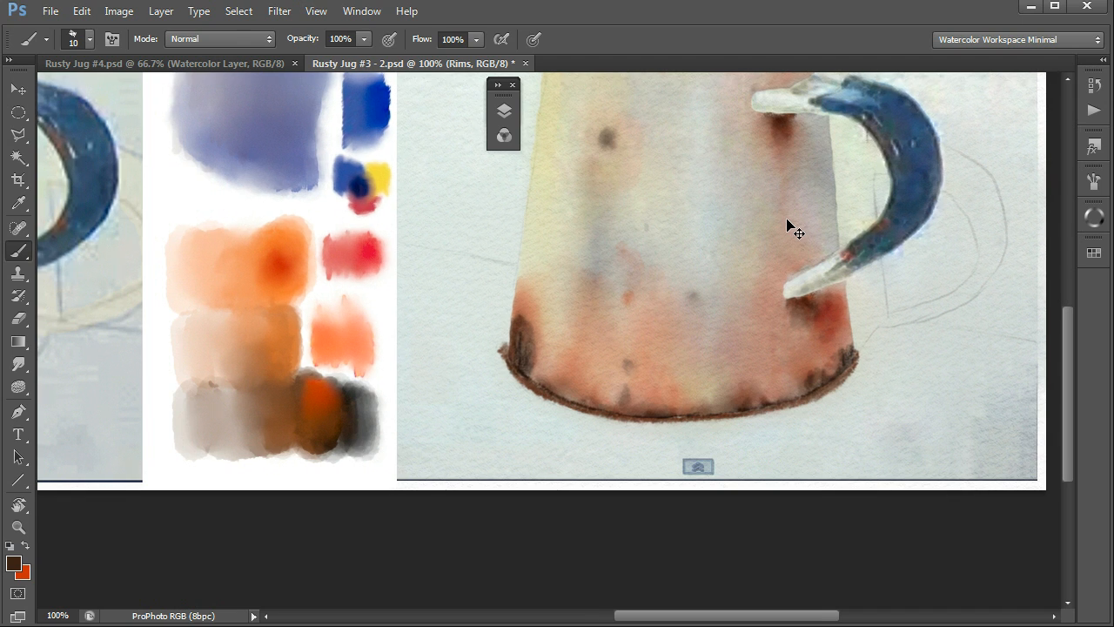
pyautogui.hotkey('ctrl', '-')
pyautogui.hotkey('ctrl', '-')
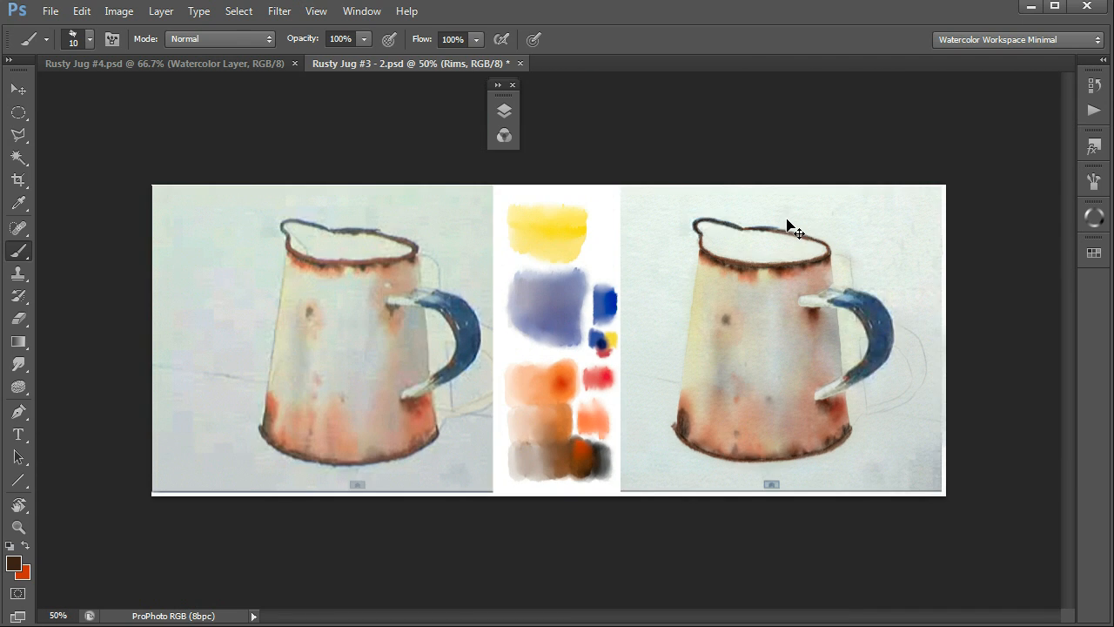
pyautogui.hotkey('ctrl', '+')
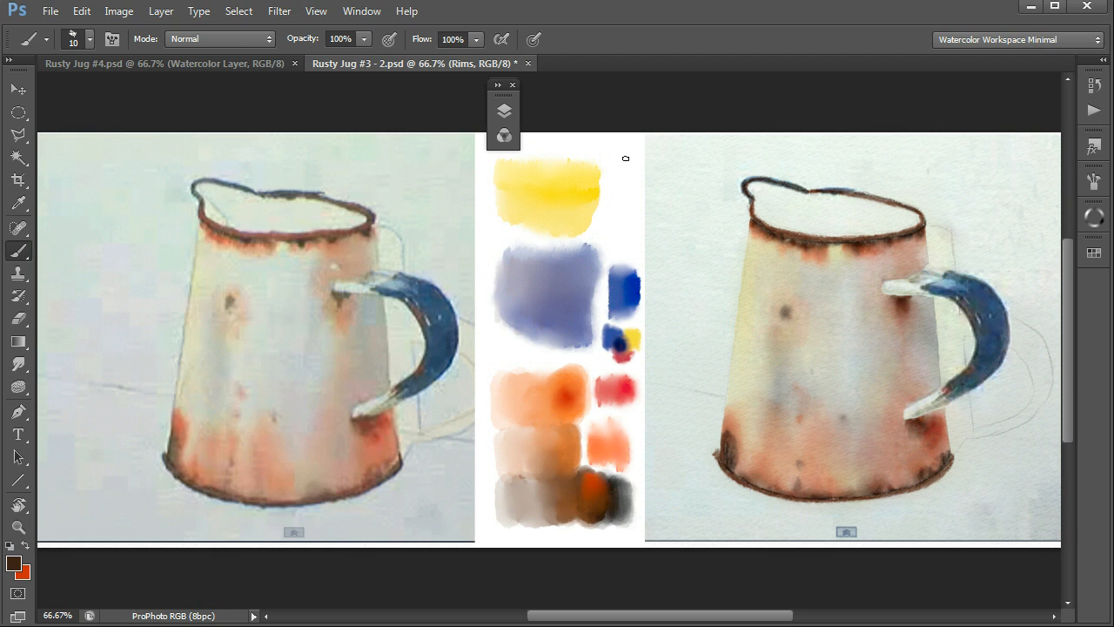
# Load the WOD Rigger brush preset and sample the dark navy blue from the mixed color swatches.
pyautogui.press('F5')
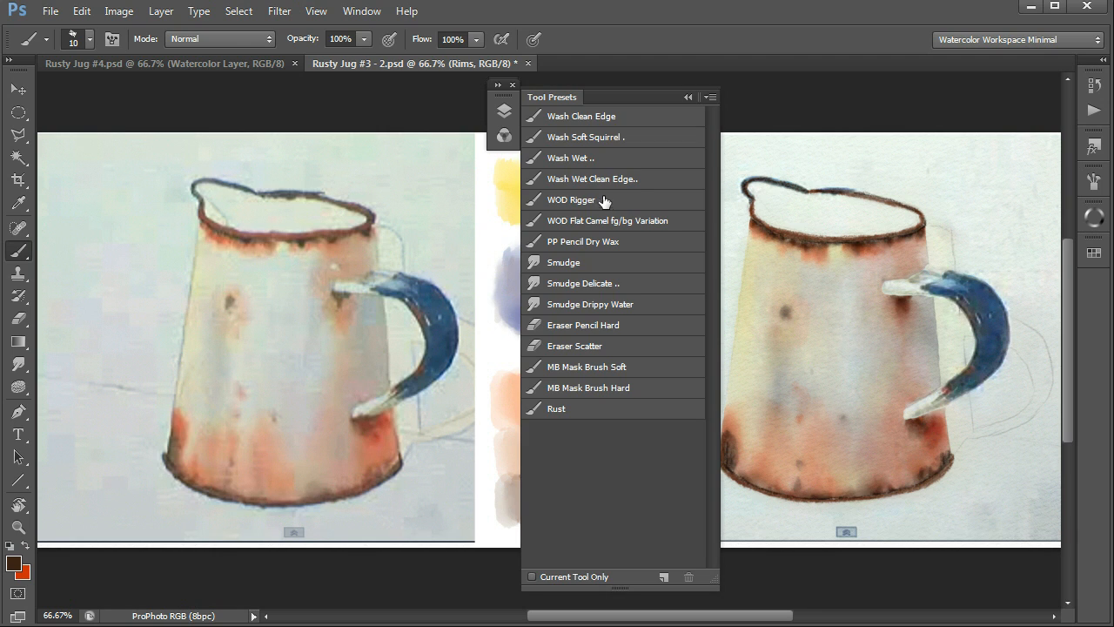
pyautogui.click(574, 201)
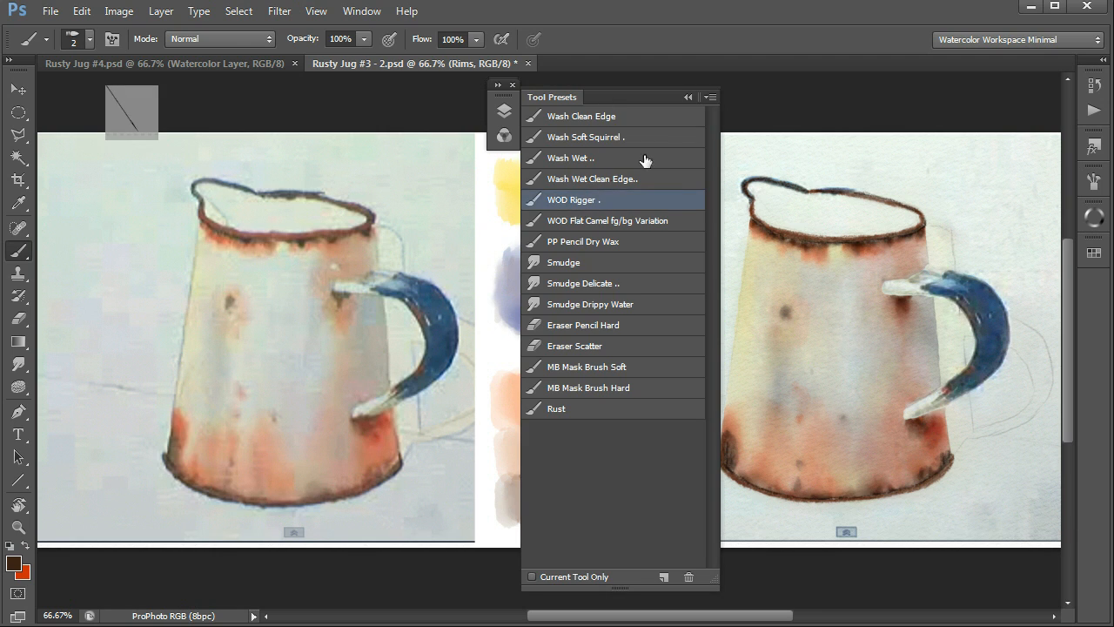
pyautogui.click(764, 121)
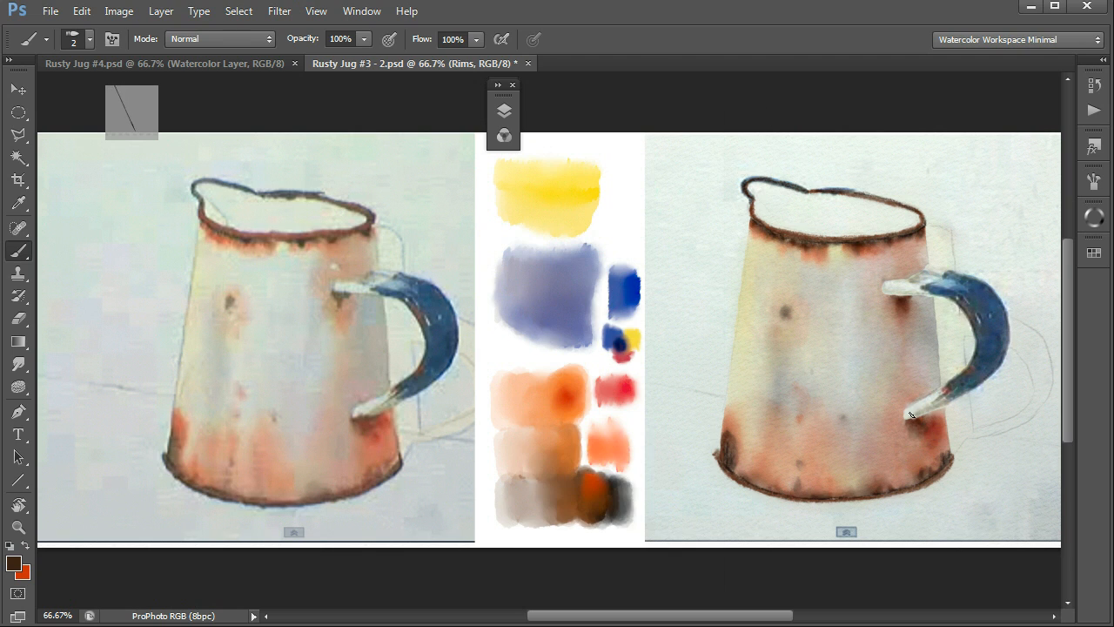
pyautogui.keyDown('alt'); pyautogui.click(622, 345); pyautogui.keyUp('alt')
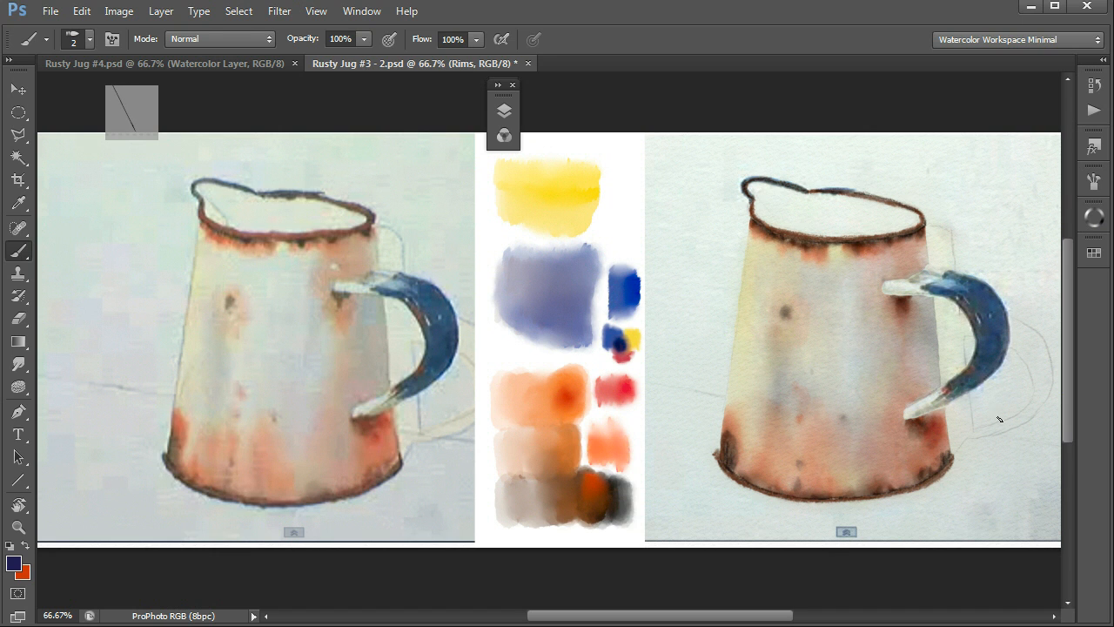
# With the canvas rotated to -83°, paint thin navy lines along the bottom rim and the top rim's back edge, starting at 50% opacity.
pyautogui.press('r')
pyautogui.moveTo(1007, 485); pyautogui.dragTo(698, 18)
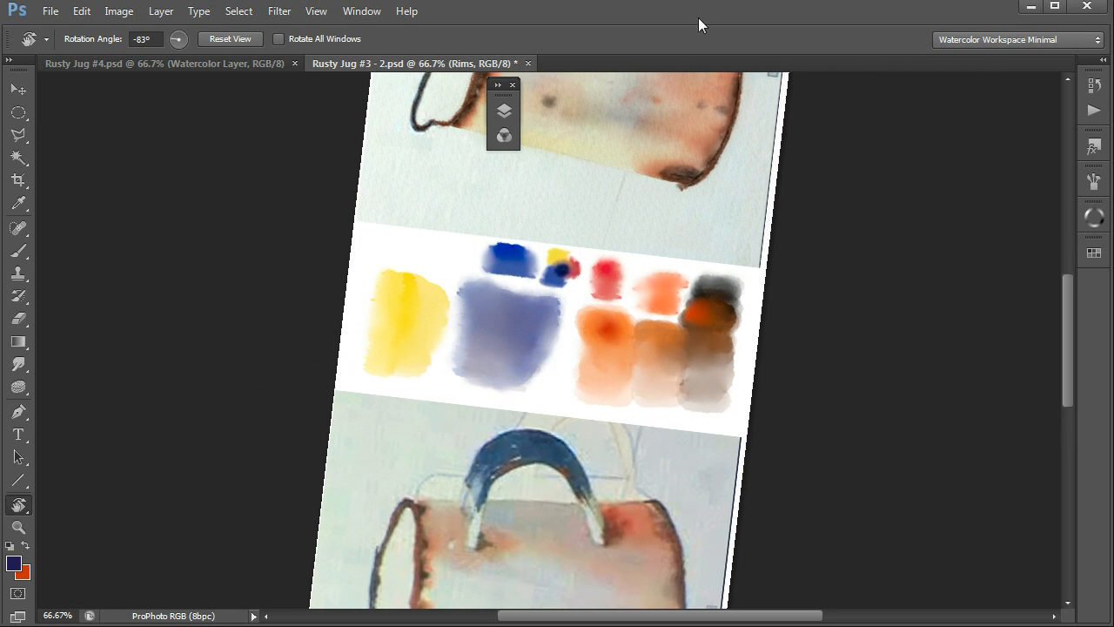
pyautogui.scroll(5, 762, 357)
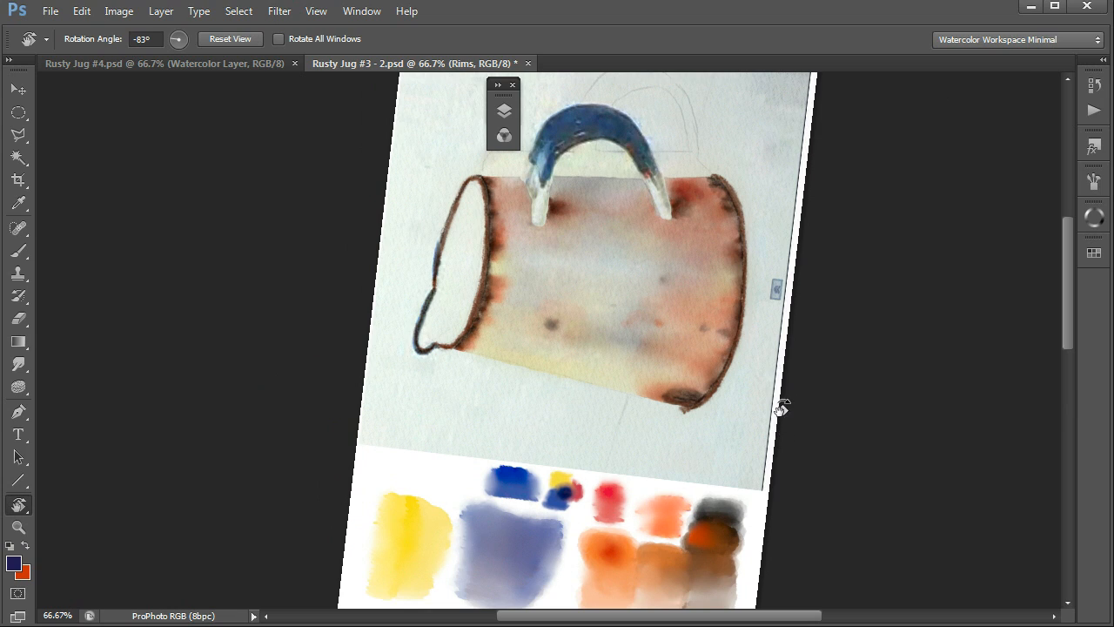
pyautogui.press('b')
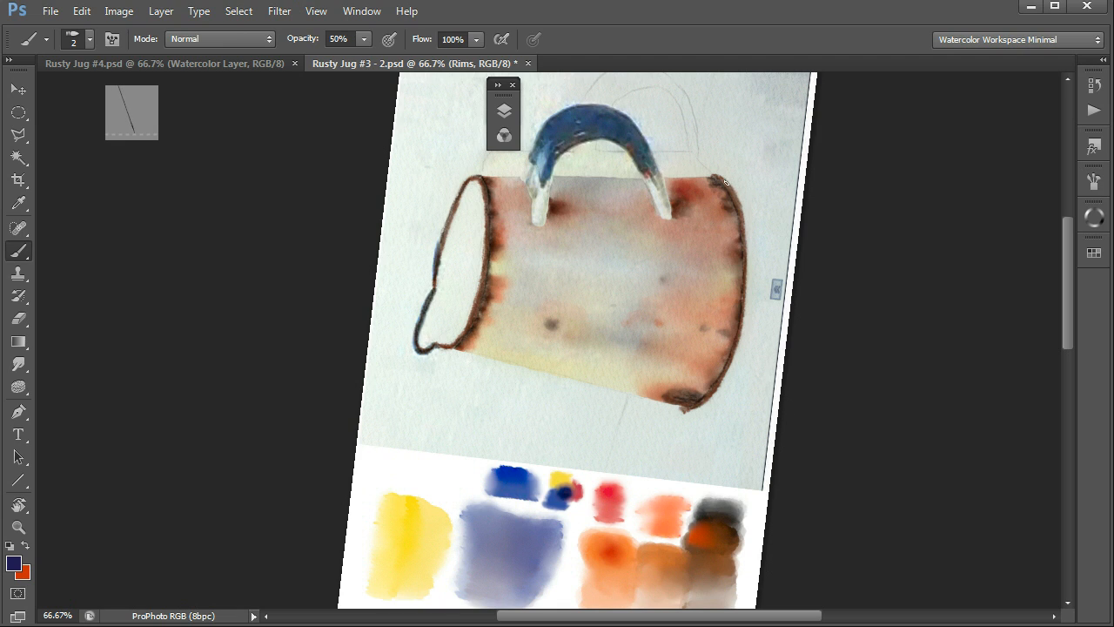
pyautogui.moveTo(735, 192); pyautogui.dragTo(746, 235)
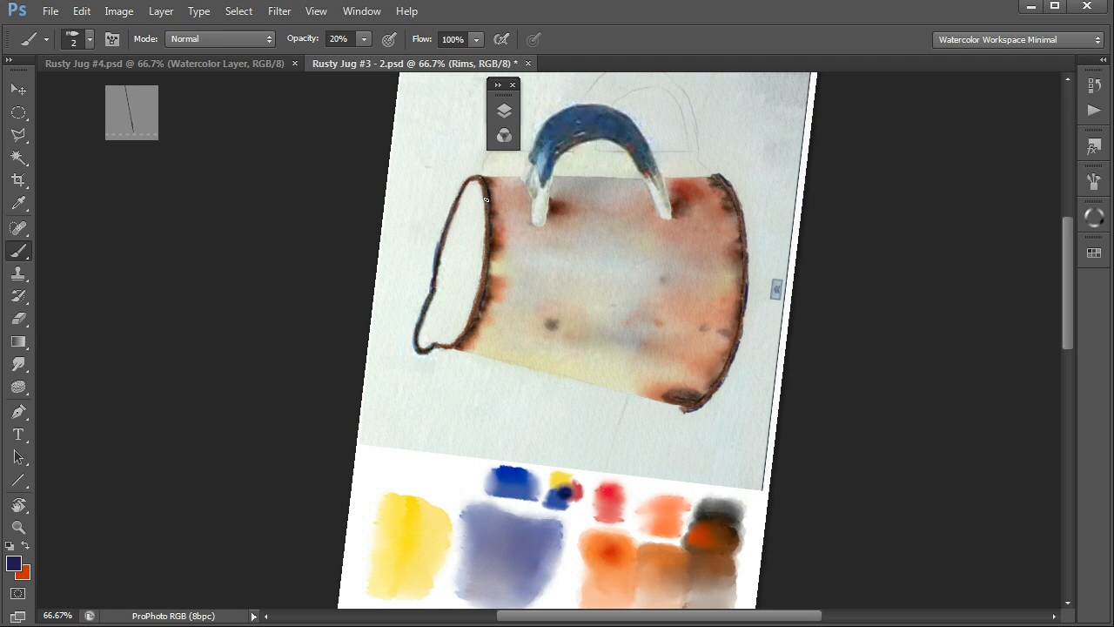
# Add faint navy strokes along the top rim's front edge at 20% opacity and reset the canvas rotation to 0°.
pyautogui.moveTo(485, 249); pyautogui.dragTo(482, 282)
pyautogui.moveTo(439, 345); pyautogui.dragTo(442, 343)
pyautogui.hotkey('ctrl', 'alt', 'z')
pyautogui.press('r')
pyautogui.press('Escape')
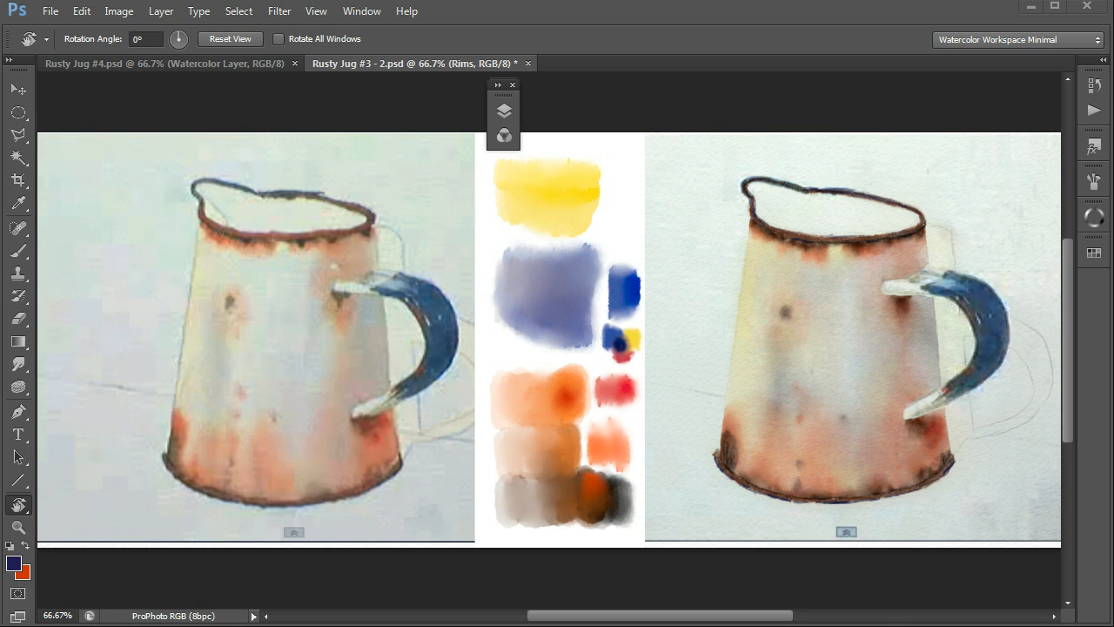